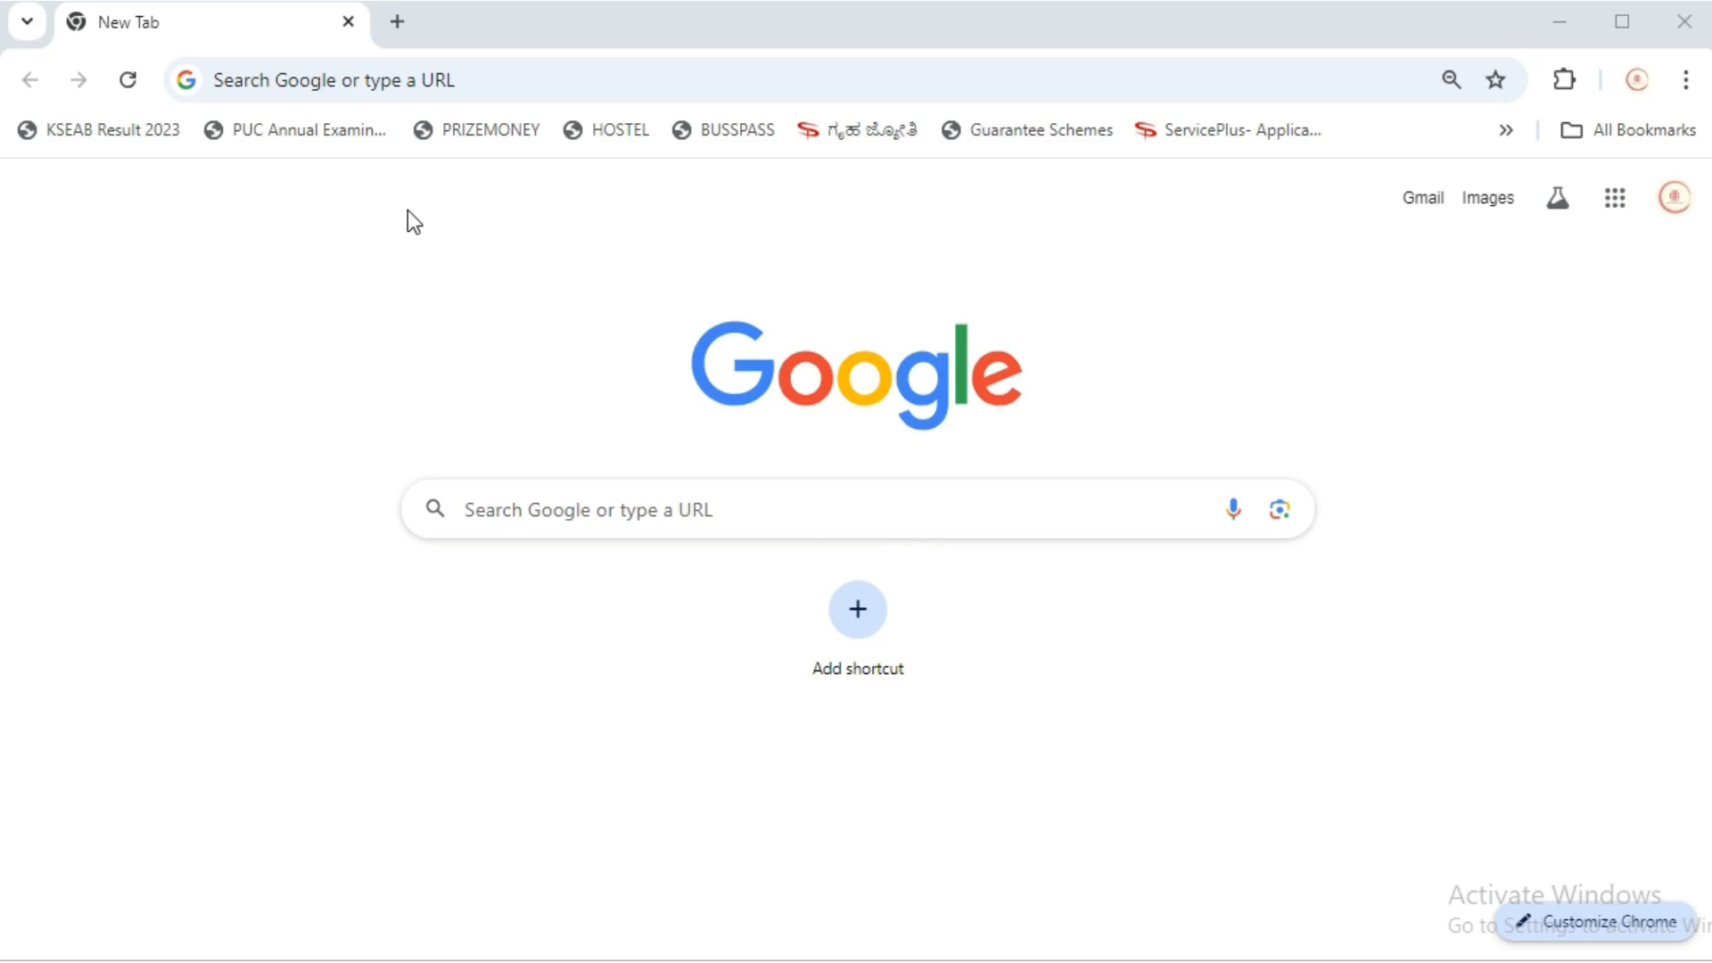
Search Google for nadakacheri and scroll the results to the Nada Kacheri public login link.
left_click(336, 84)
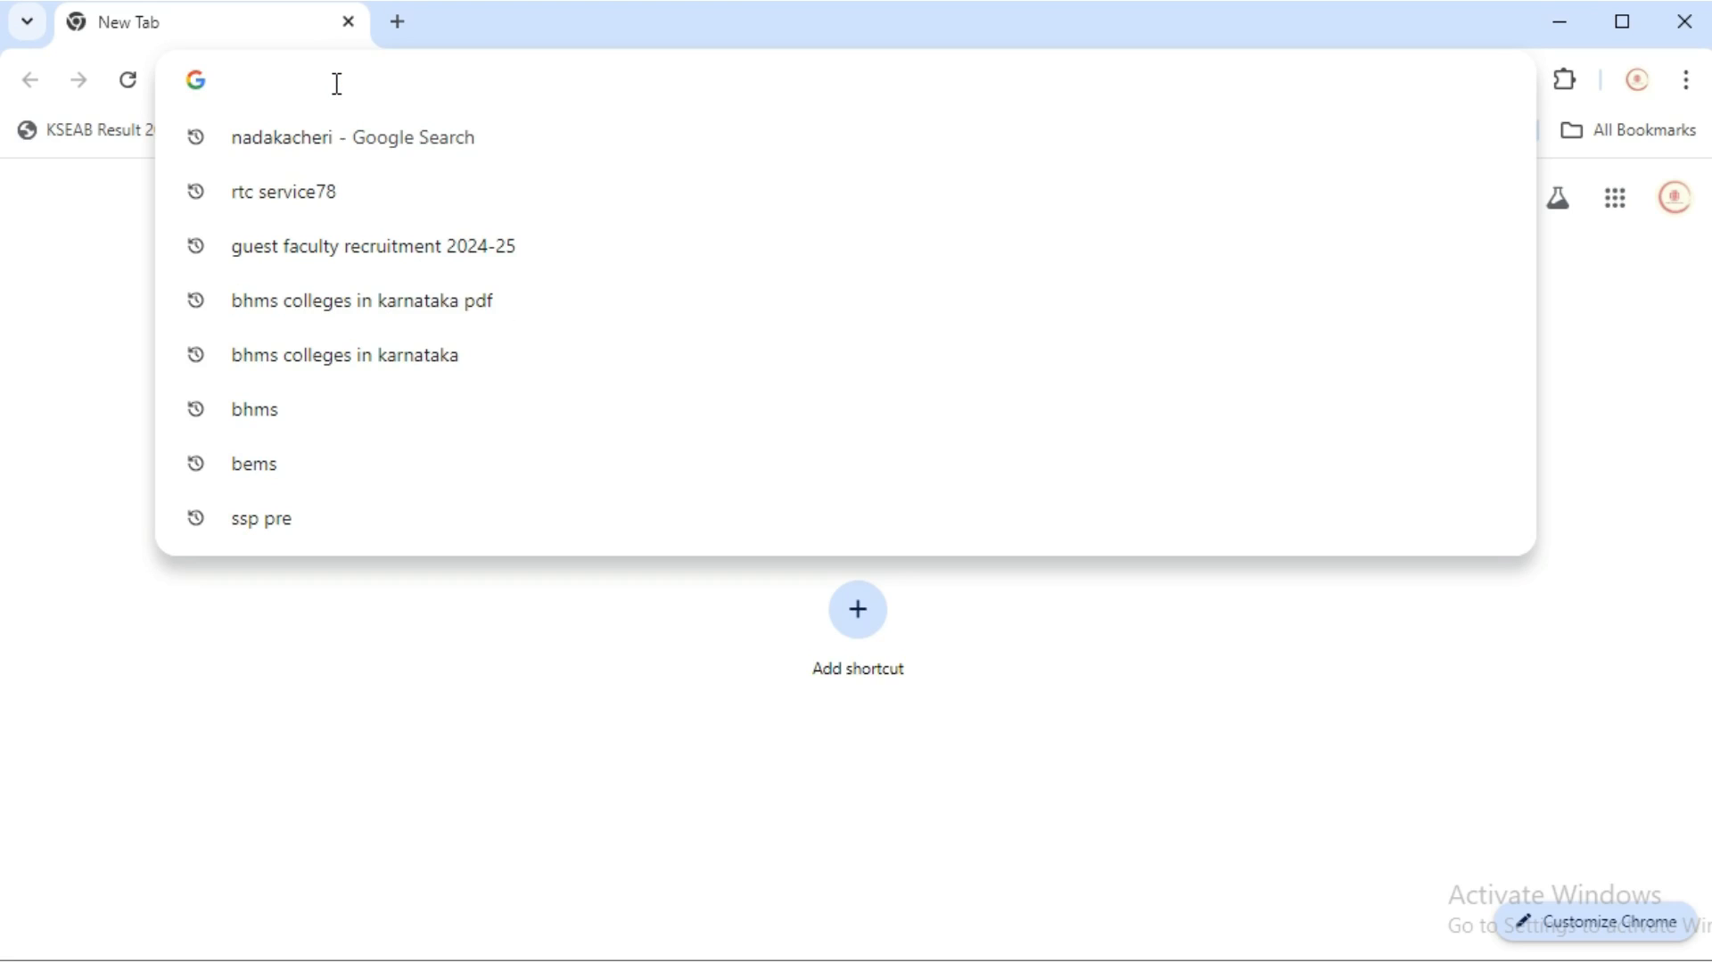
left_click(336, 147)
scroll(376, 510, "down", 5)
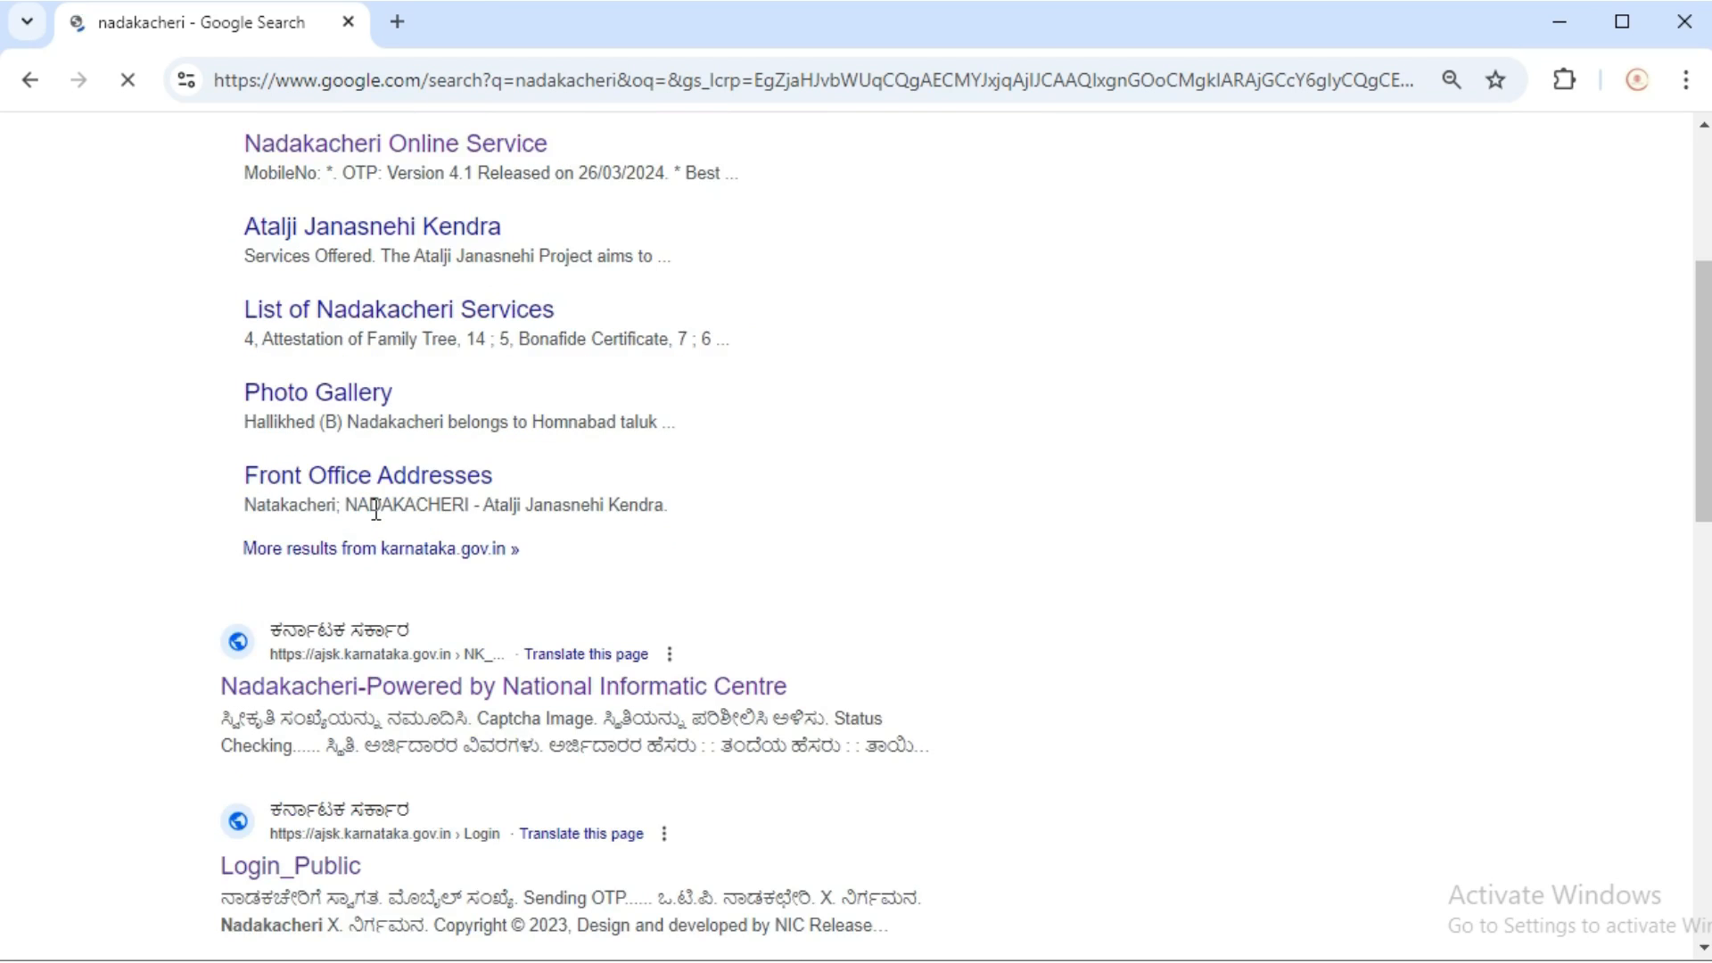
scroll(285, 611, "down", 3)
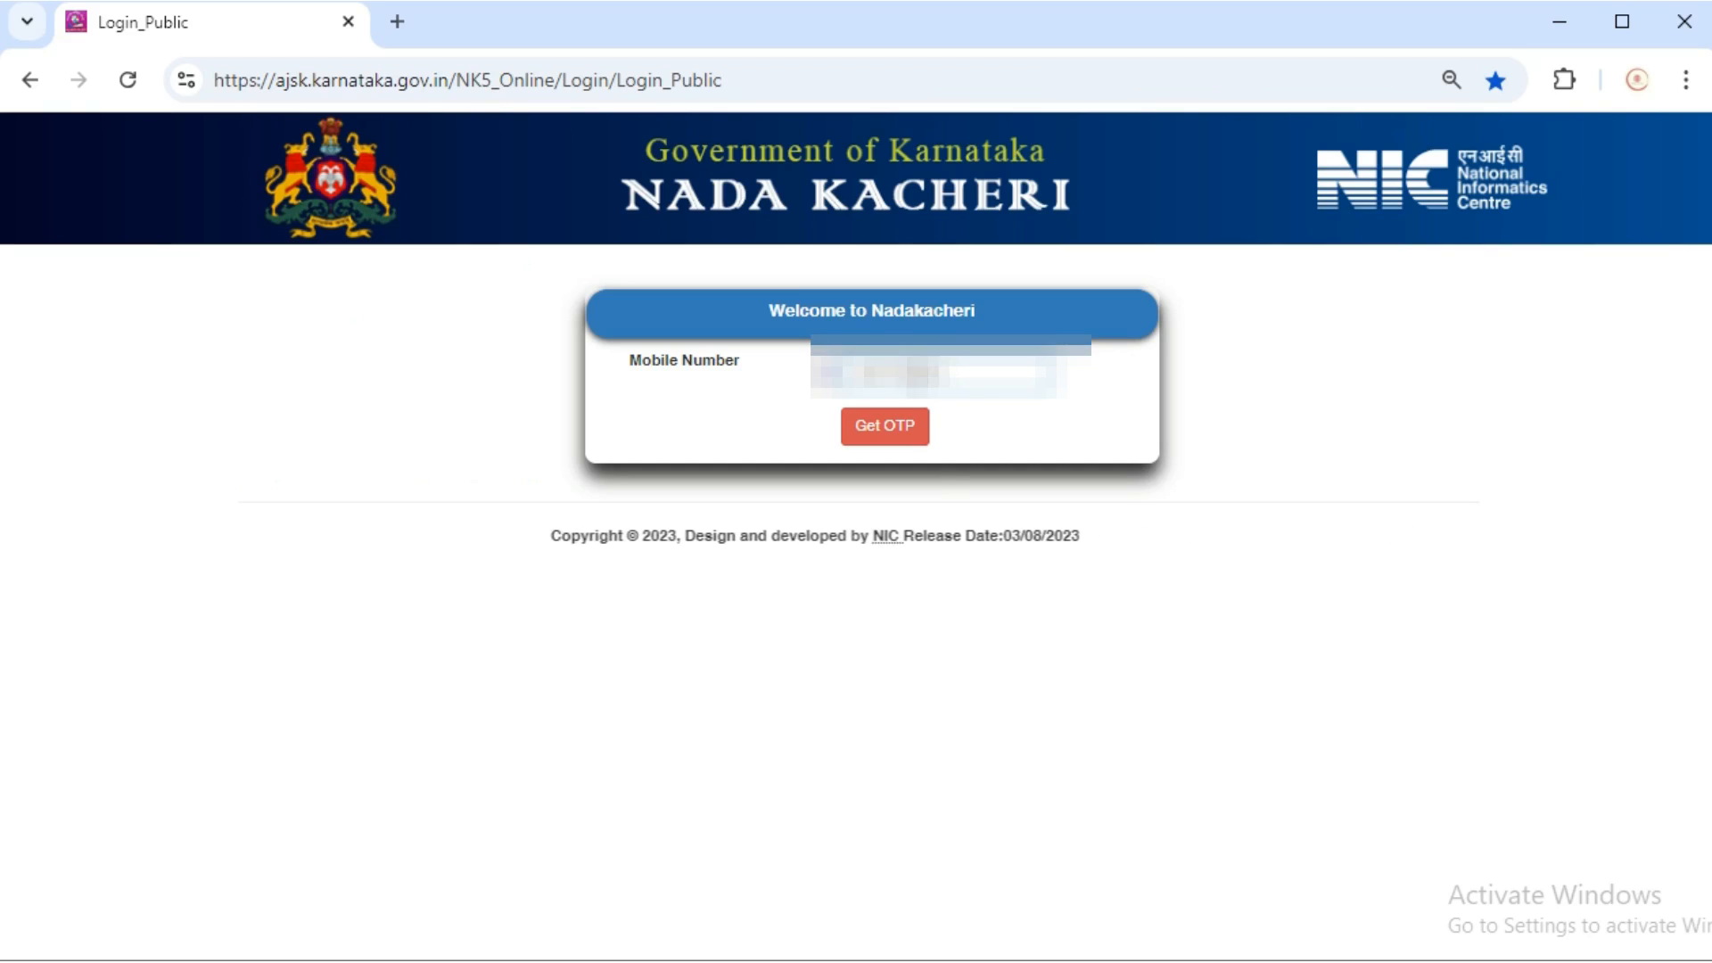
Log in to Nada Kacheri by requesting an OTP for the mobile number and entering the received code.
left_click(881, 437)
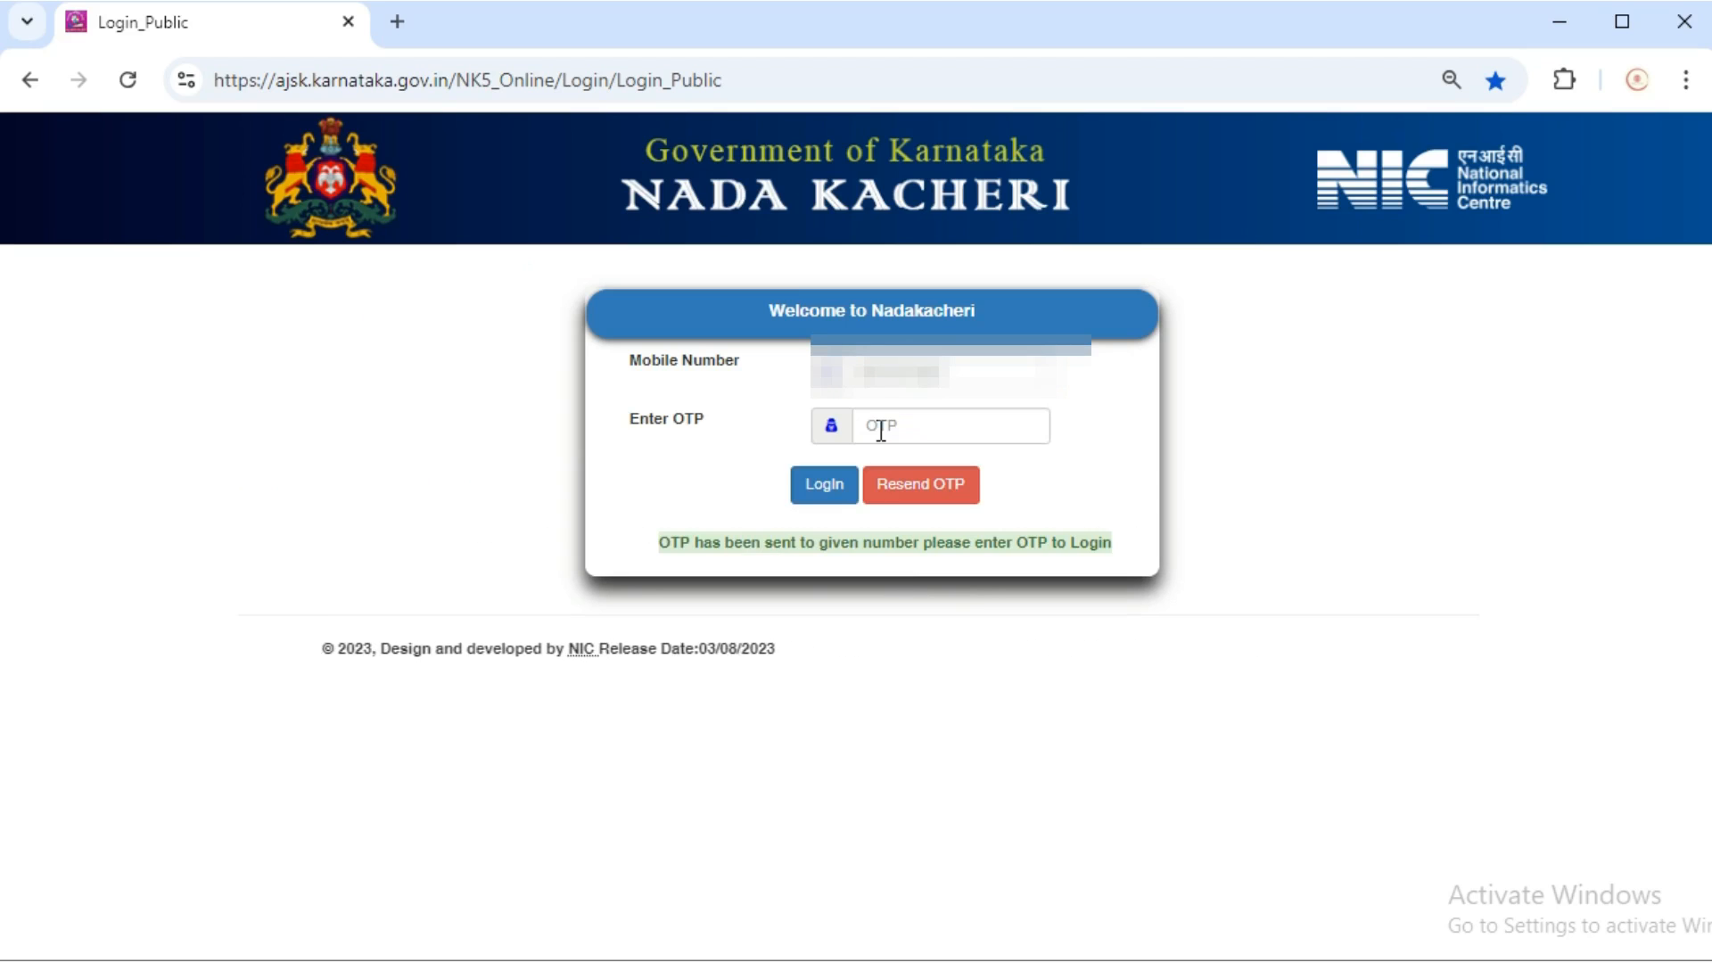
left_click(881, 431)
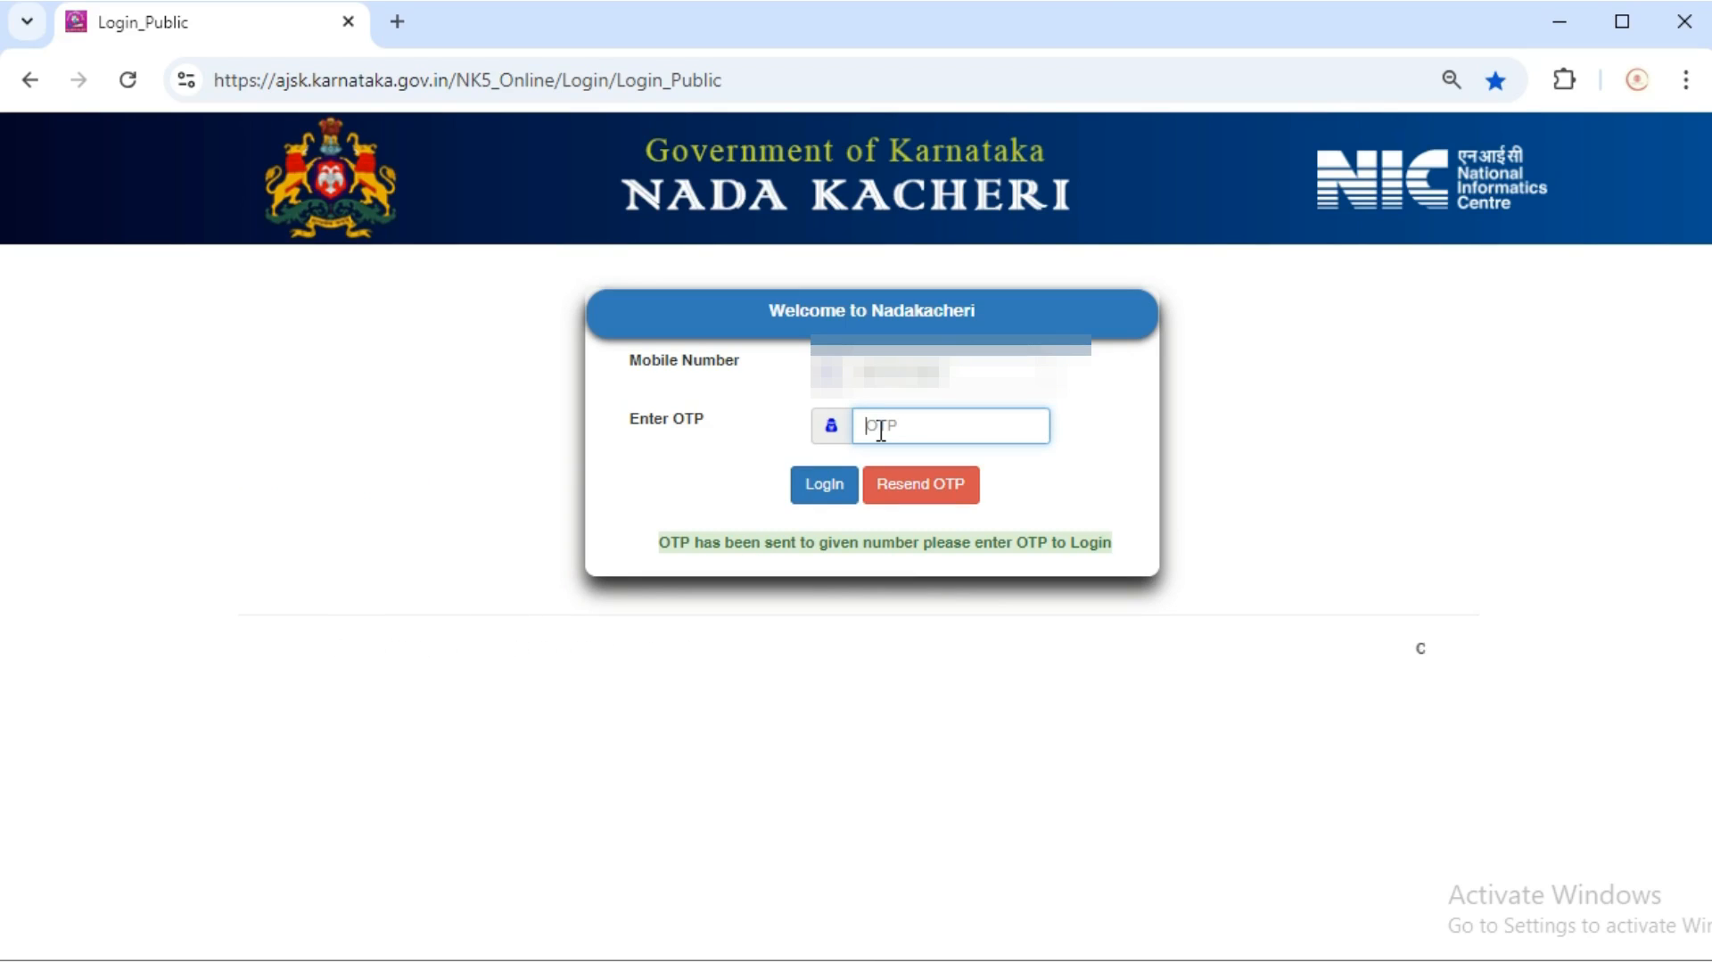
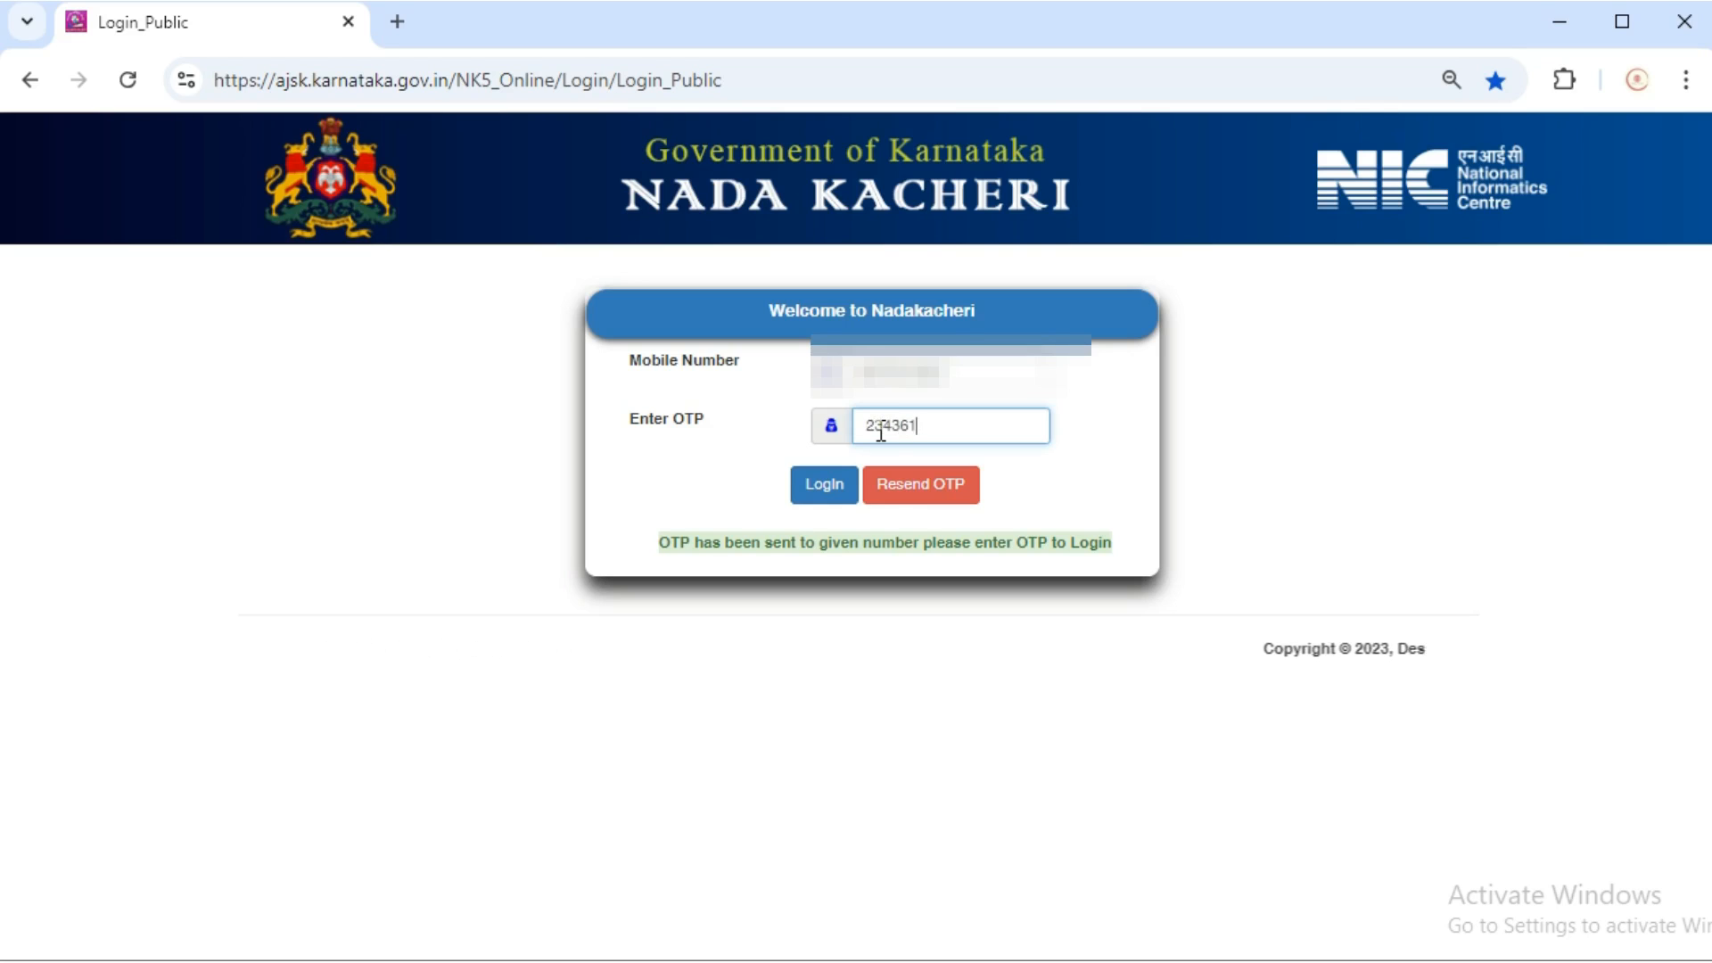
left_click(828, 488)
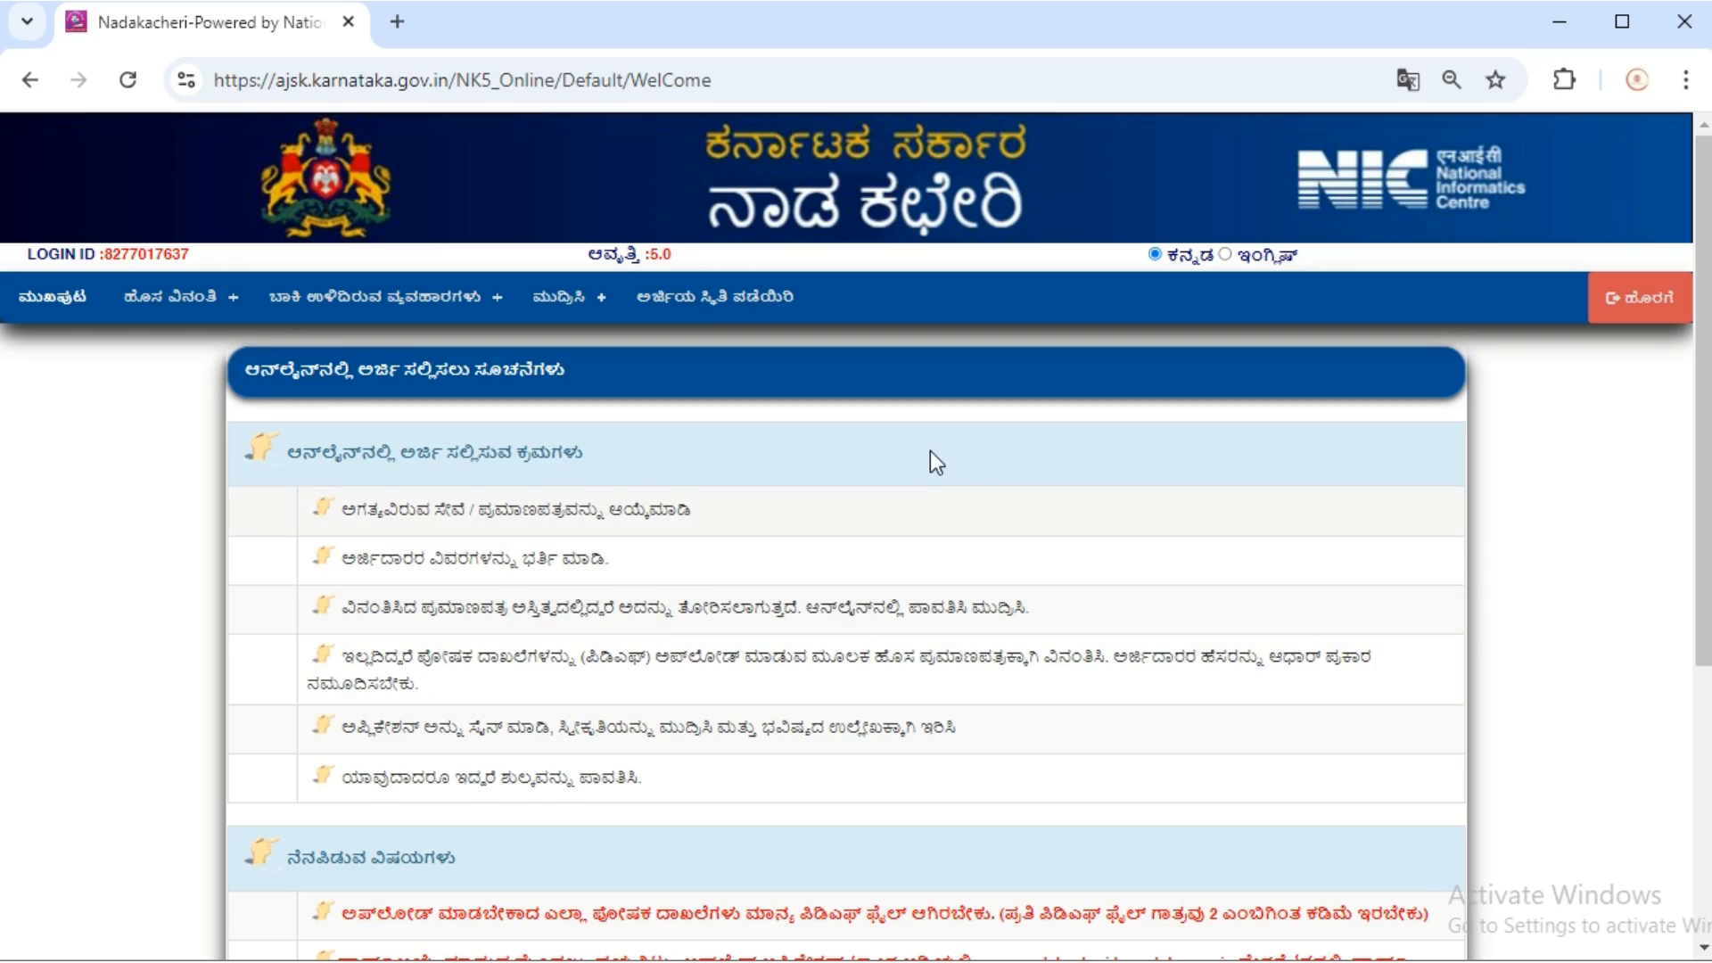
Switch to English and start a New Request for Caste Certificate > OBC Certificate (Central), proceeding past the documents list.
left_click(1223, 254)
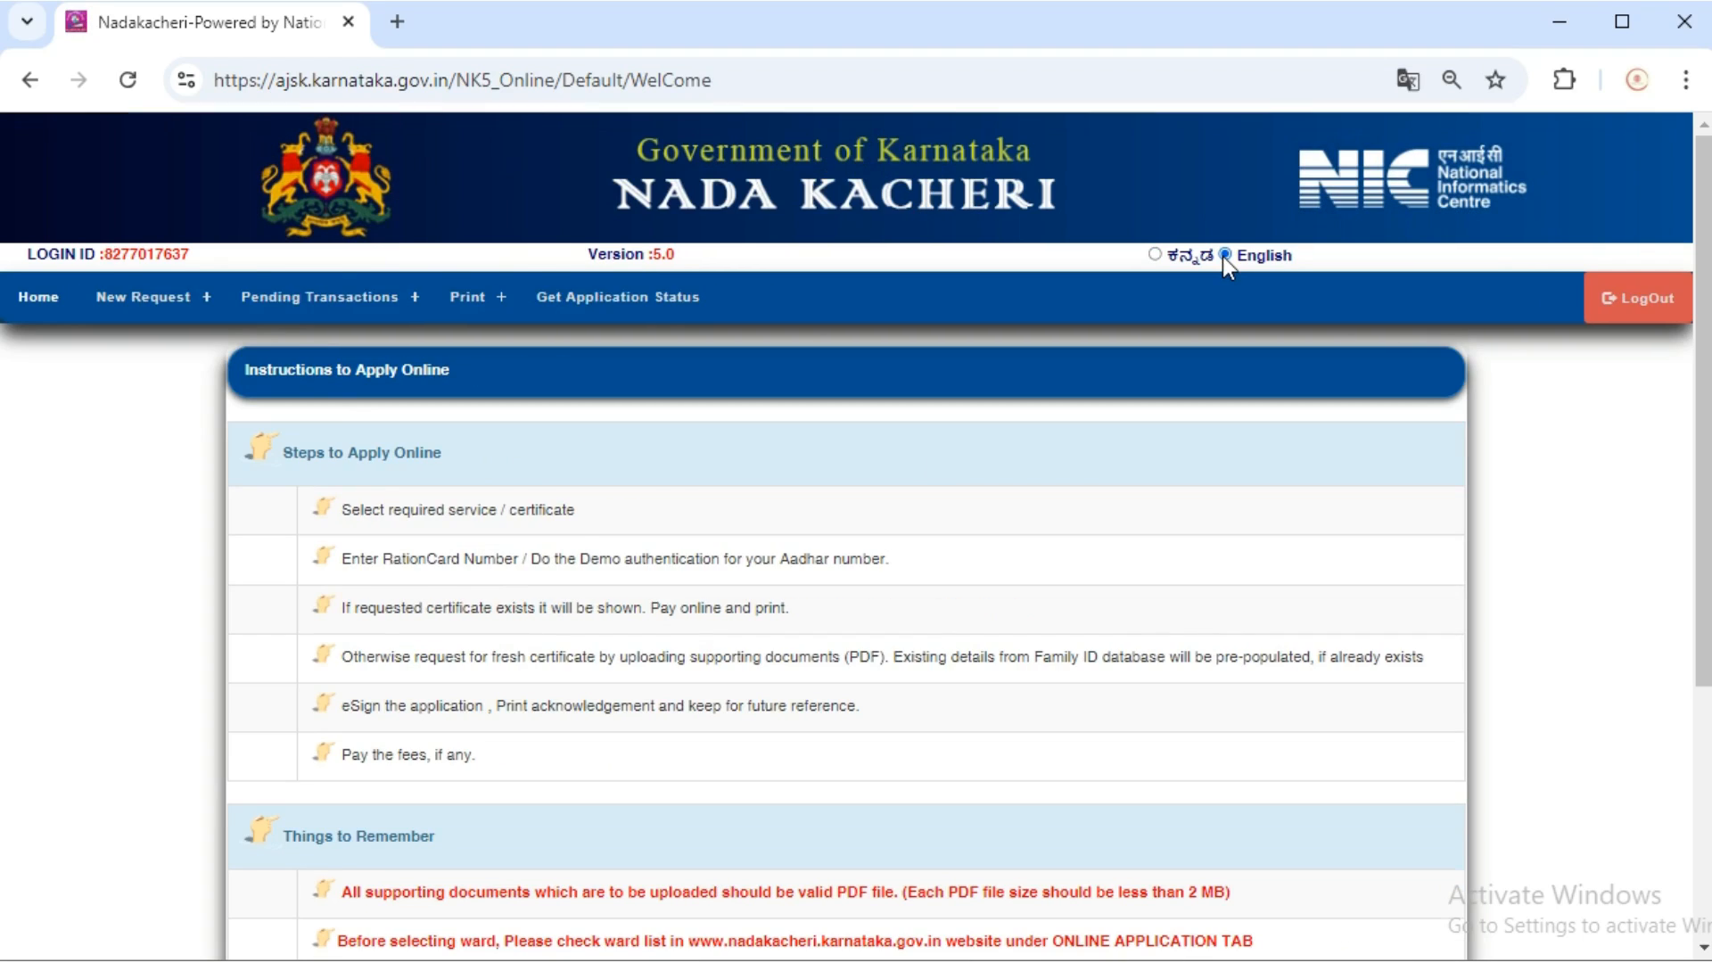
left_click(134, 297)
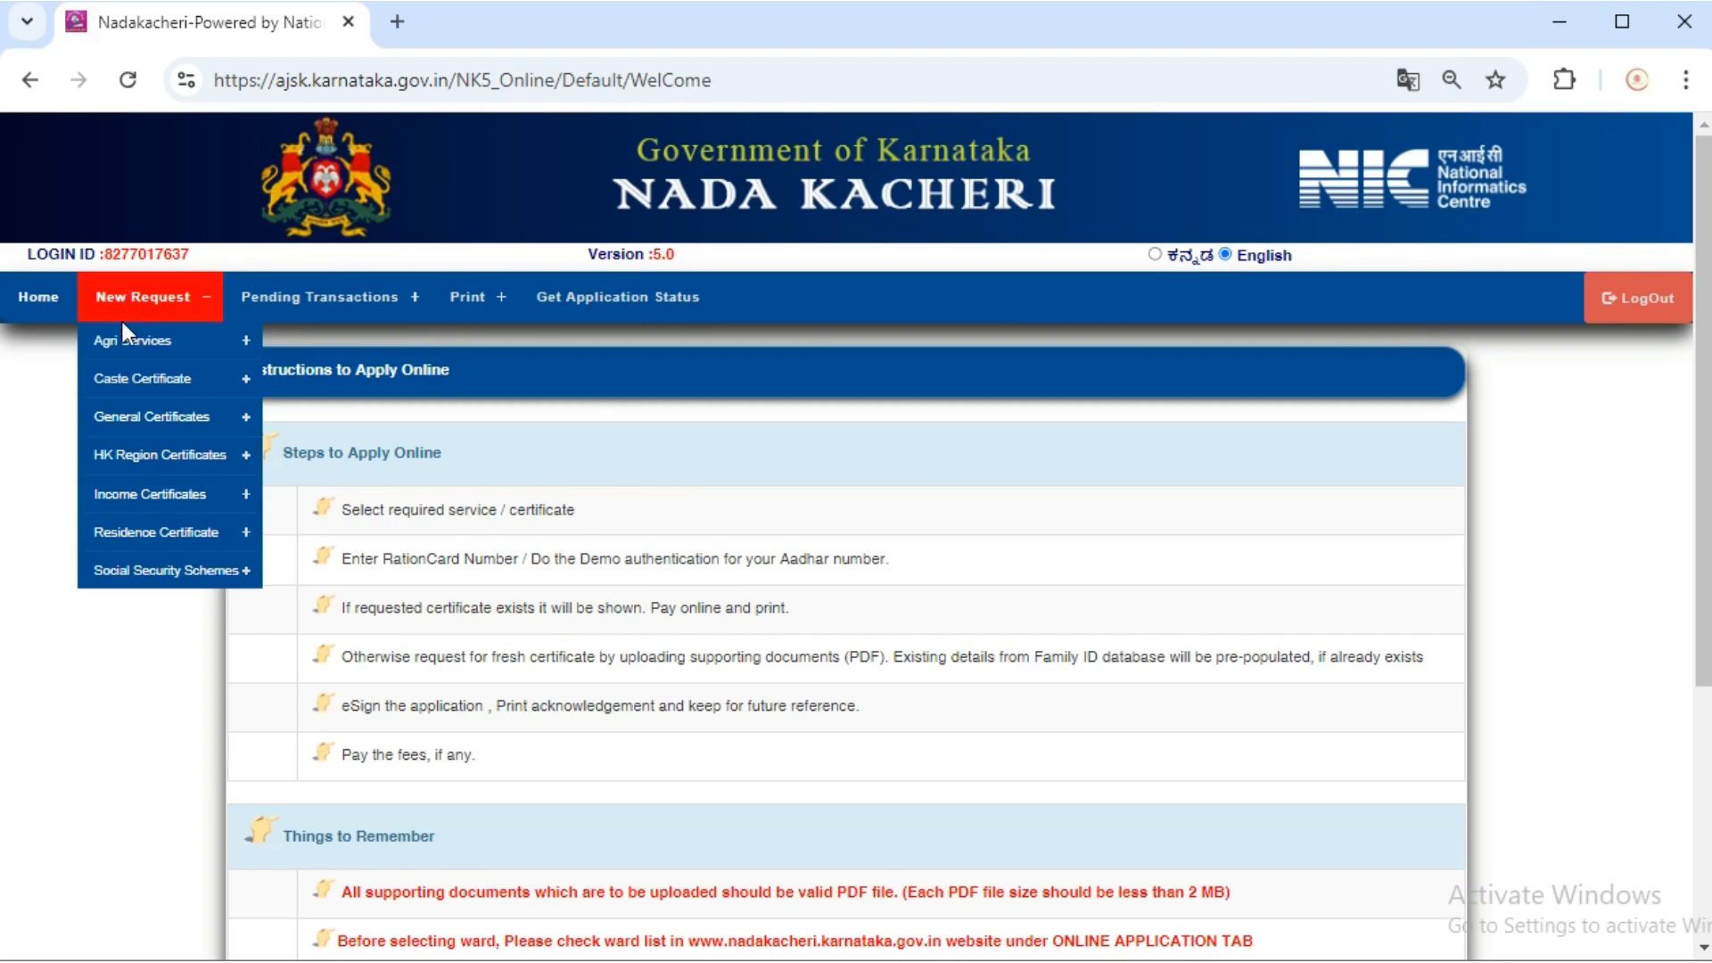
left_click(139, 379)
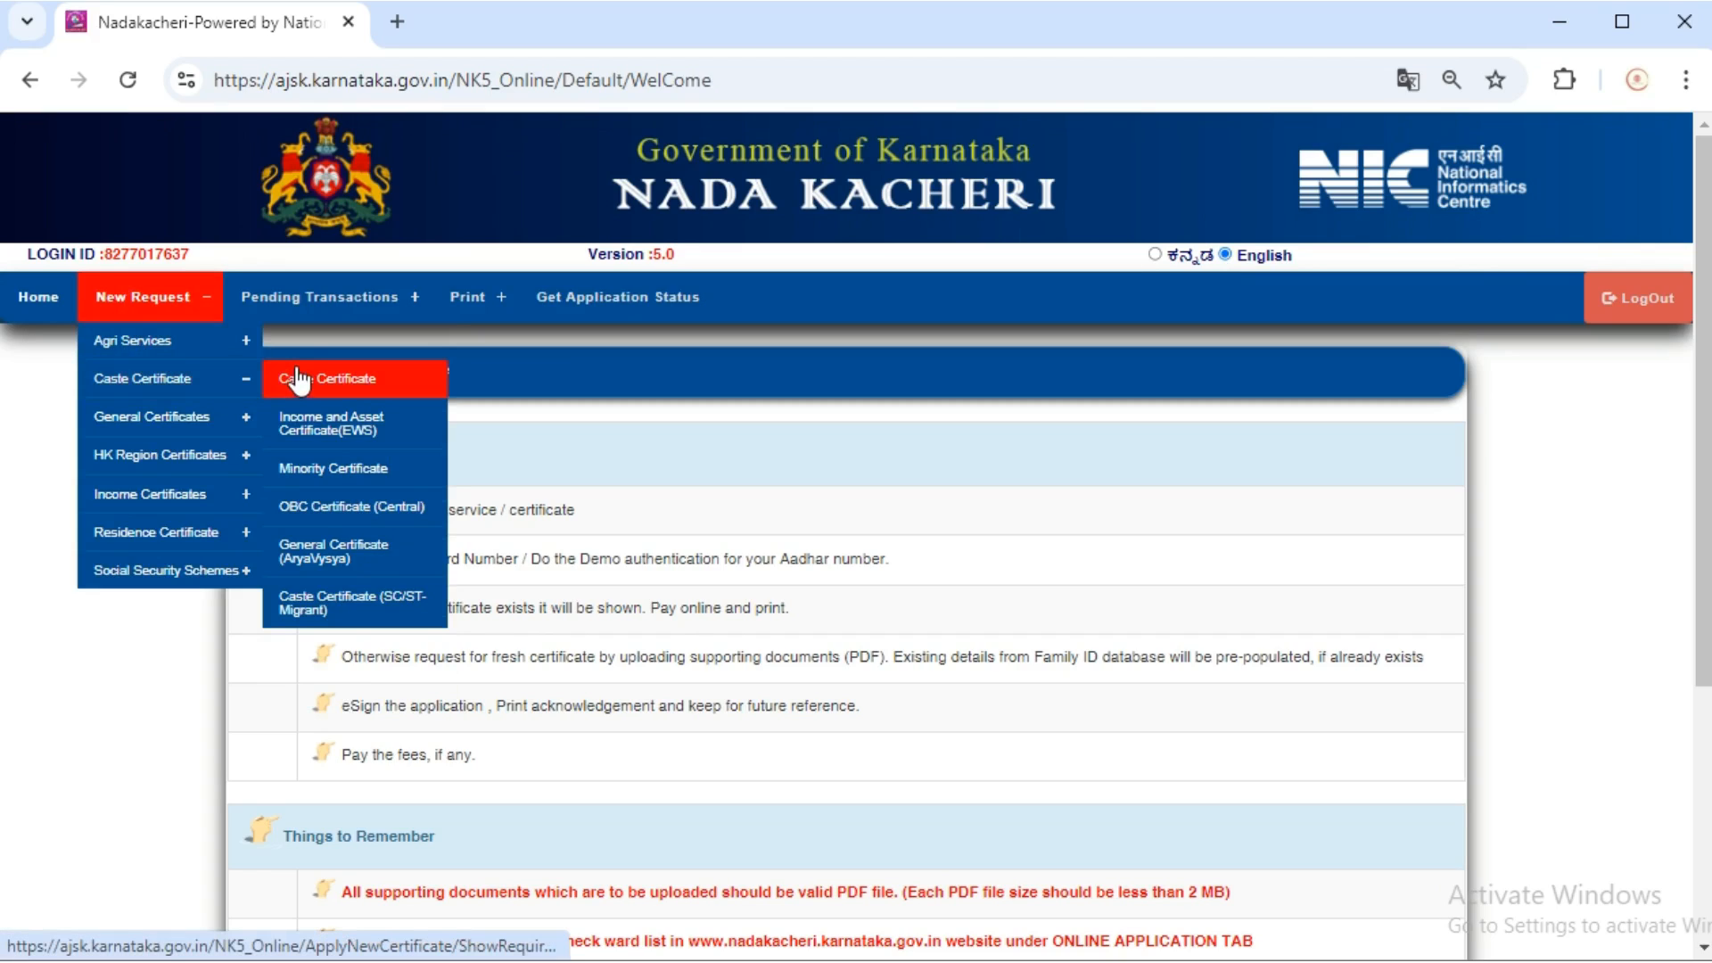
left_click(327, 519)
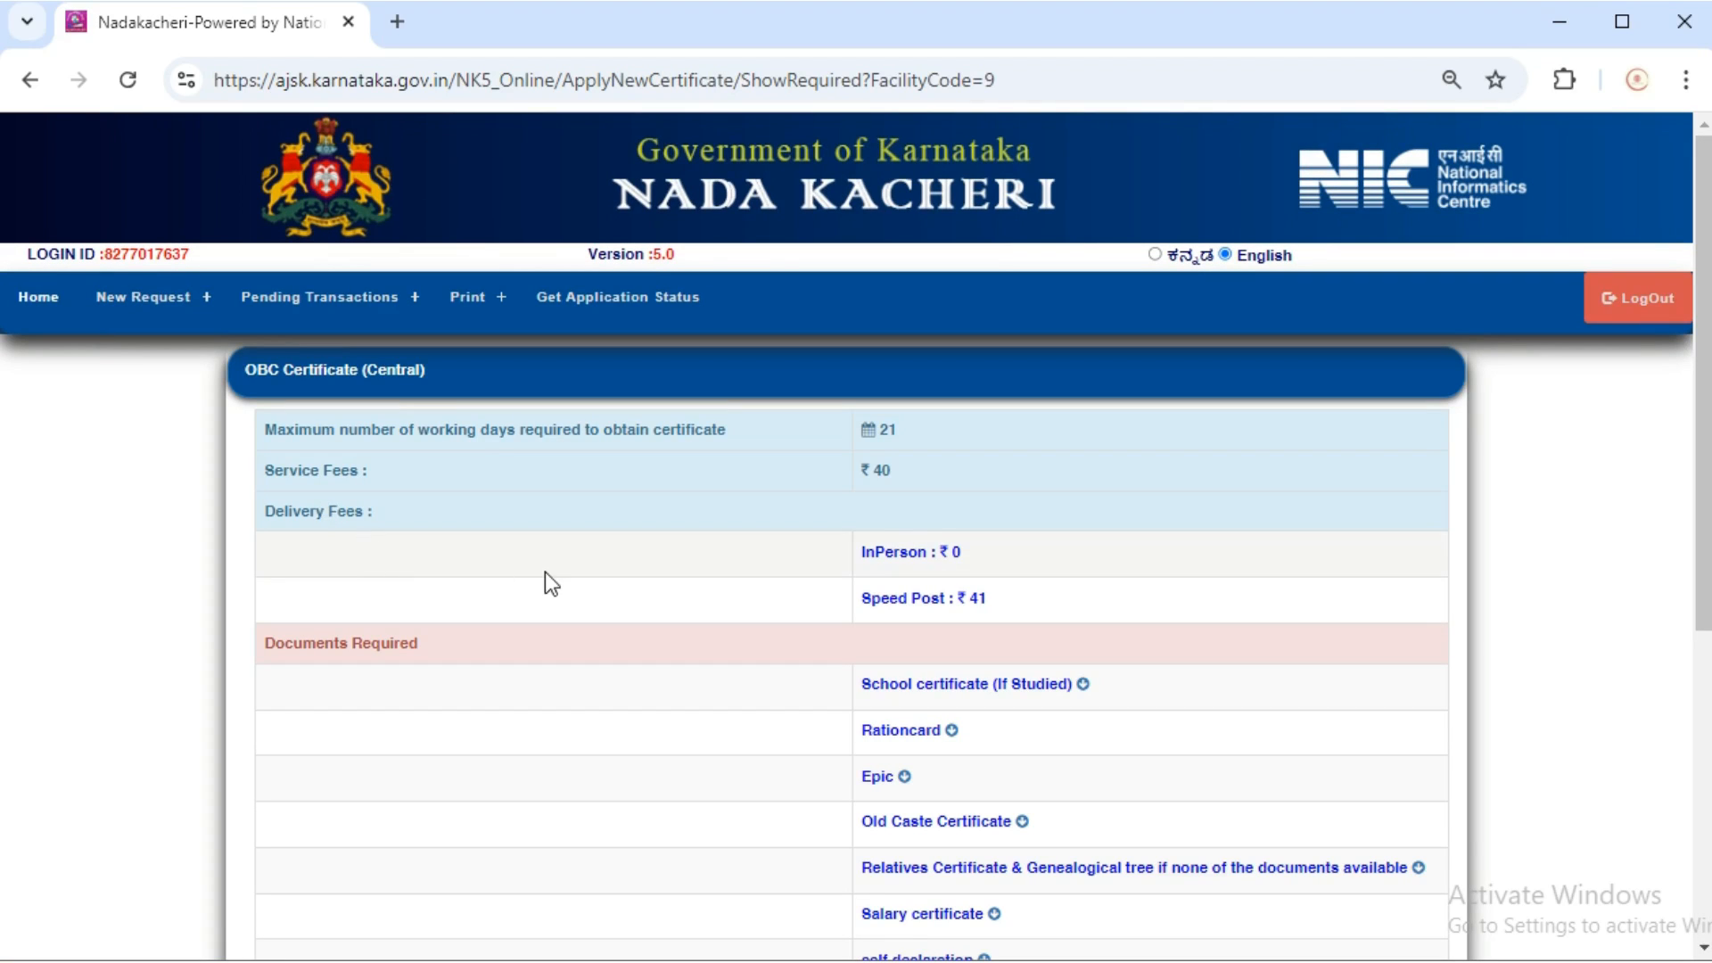
scroll(546, 576, "down", 6)
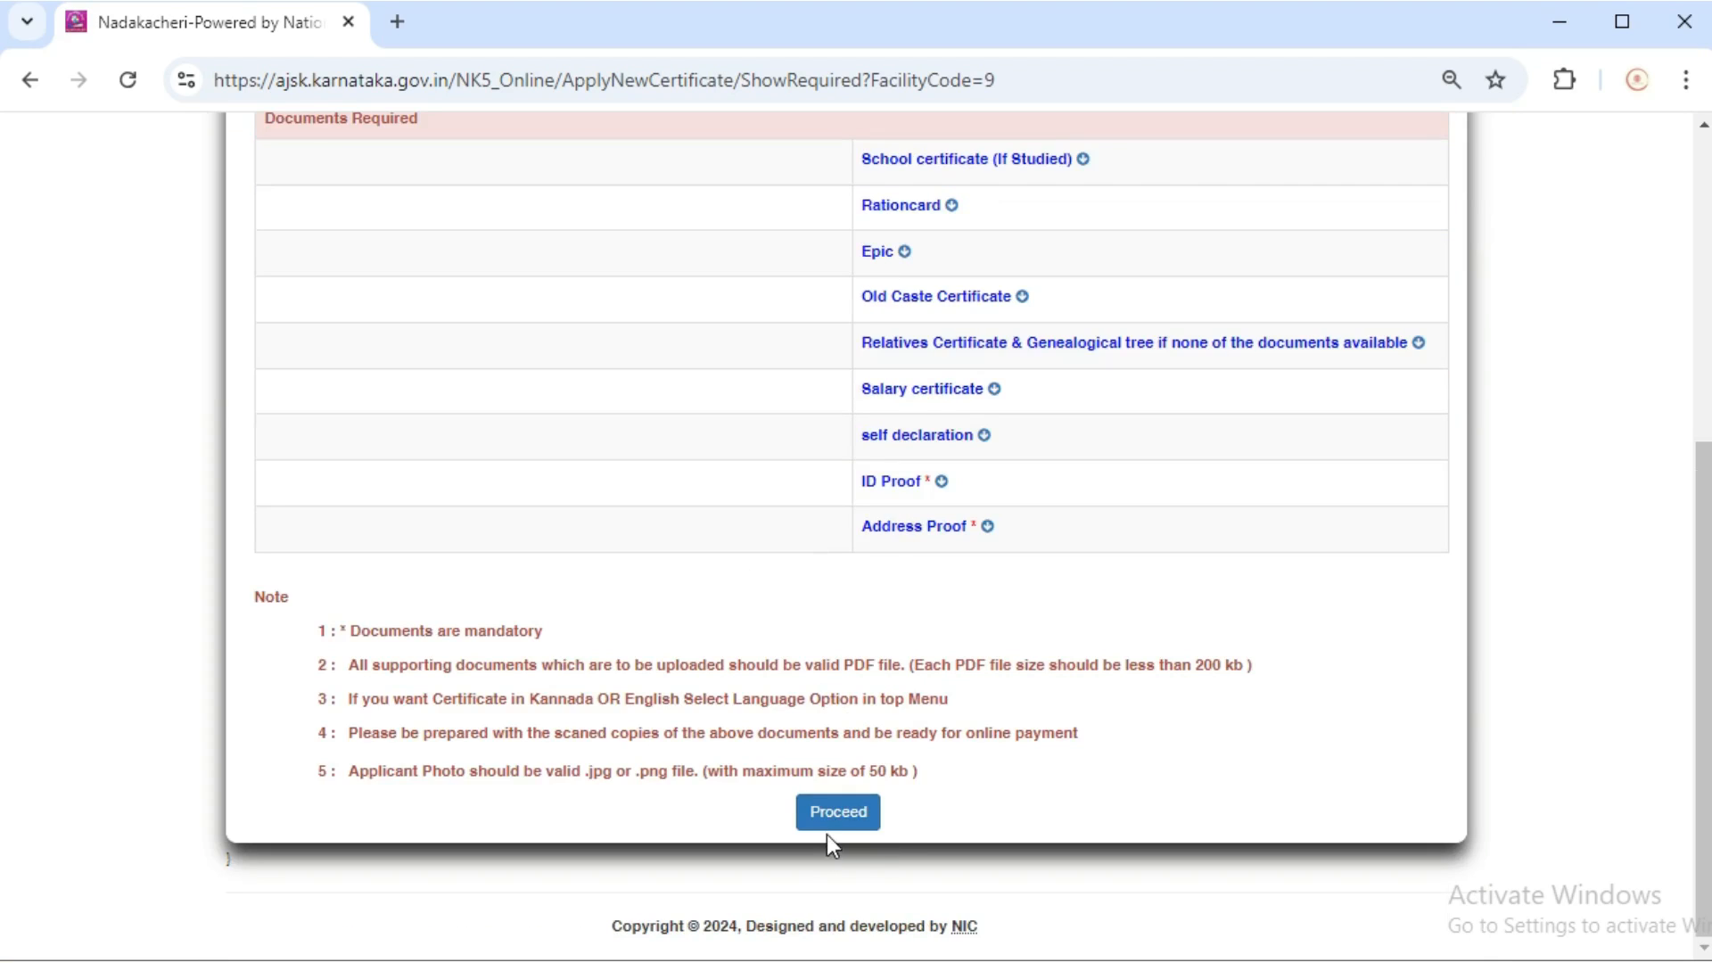
left_click(826, 814)
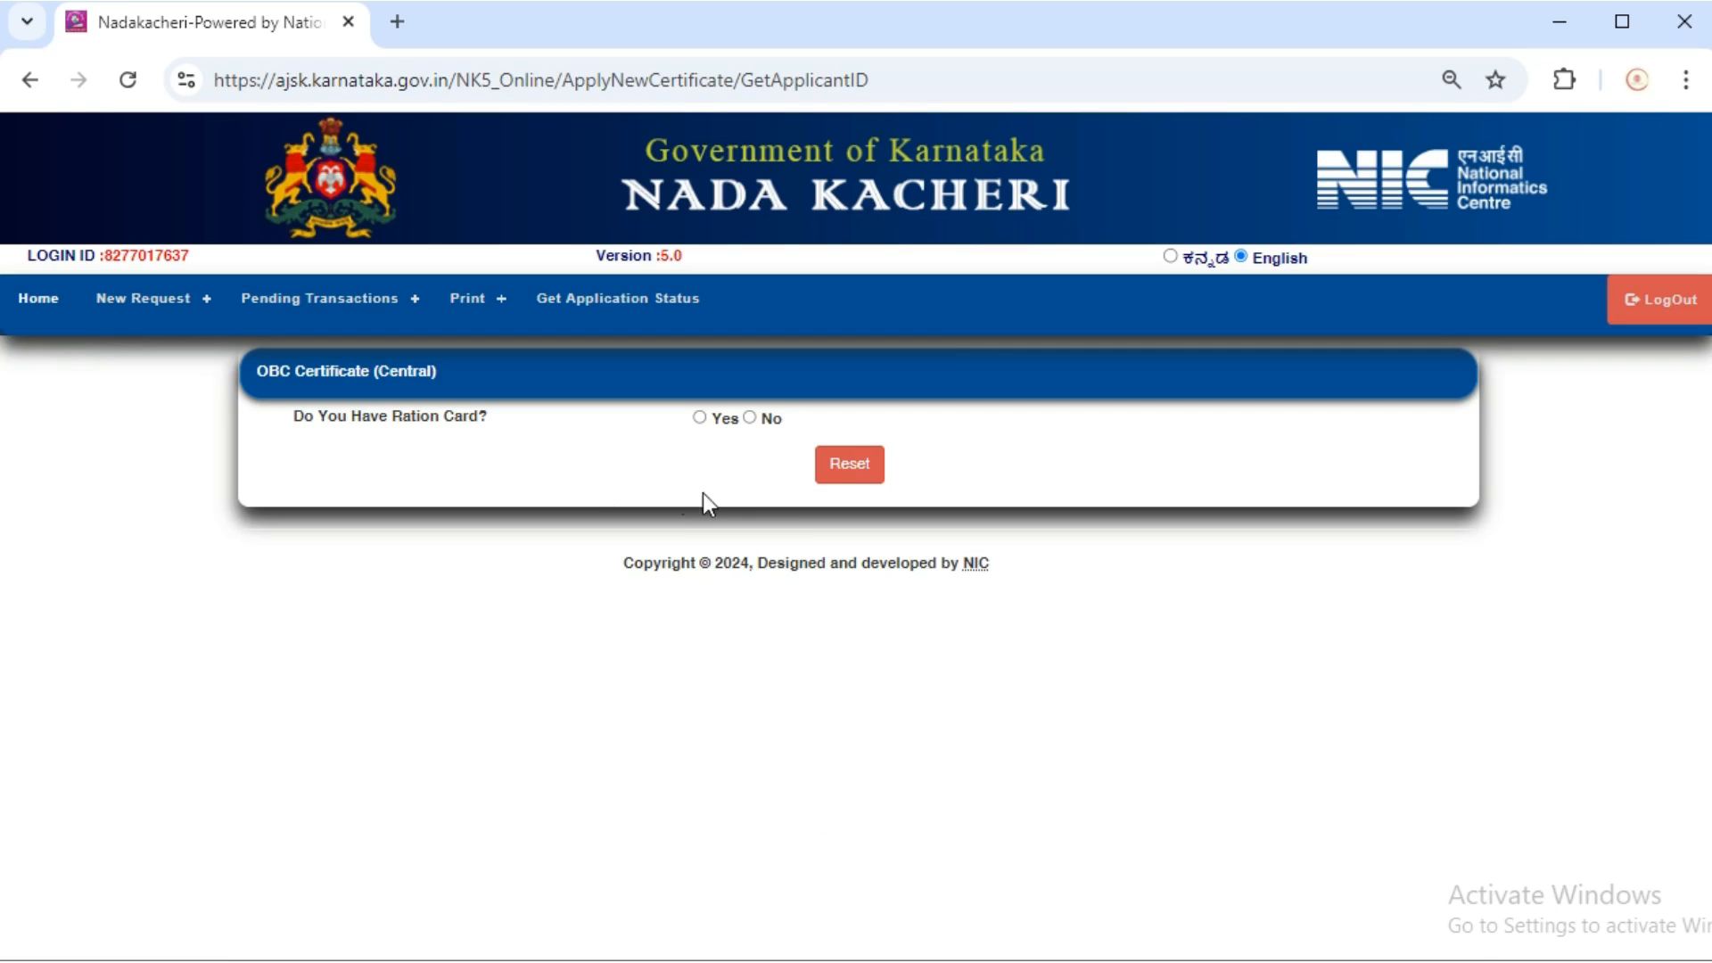
Answer No to 'Do You Have Ration Card?' and proceed to Aadhaar validation.
left_click(700, 419)
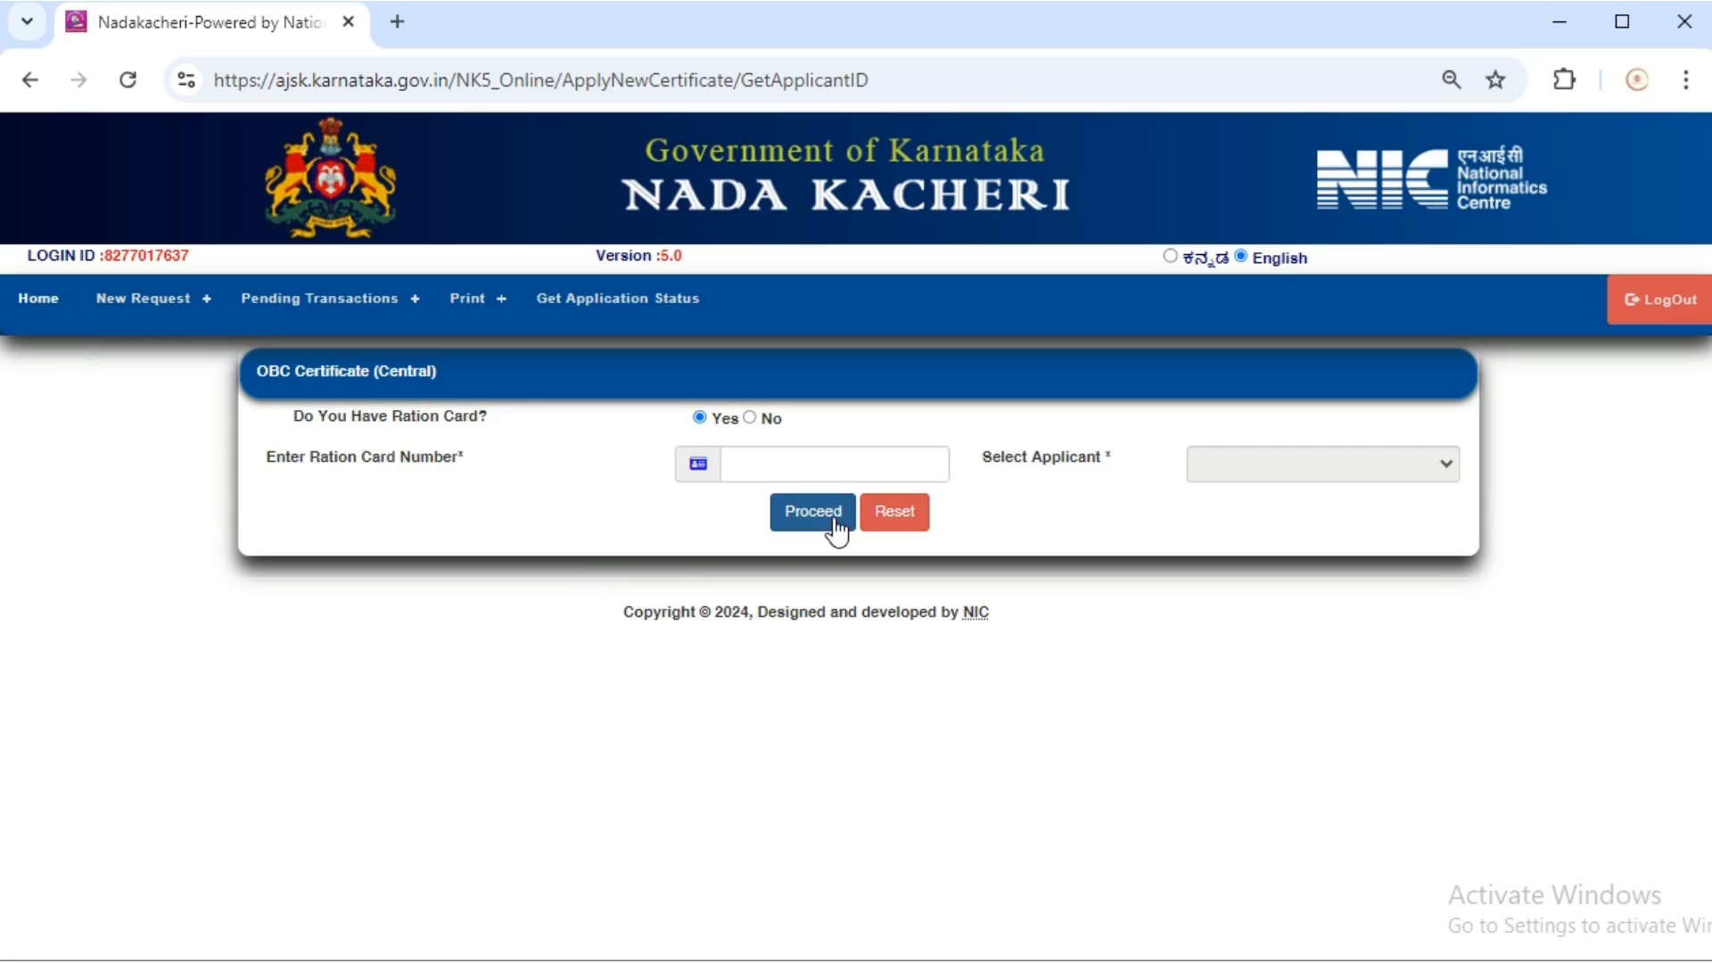
left_click(749, 419)
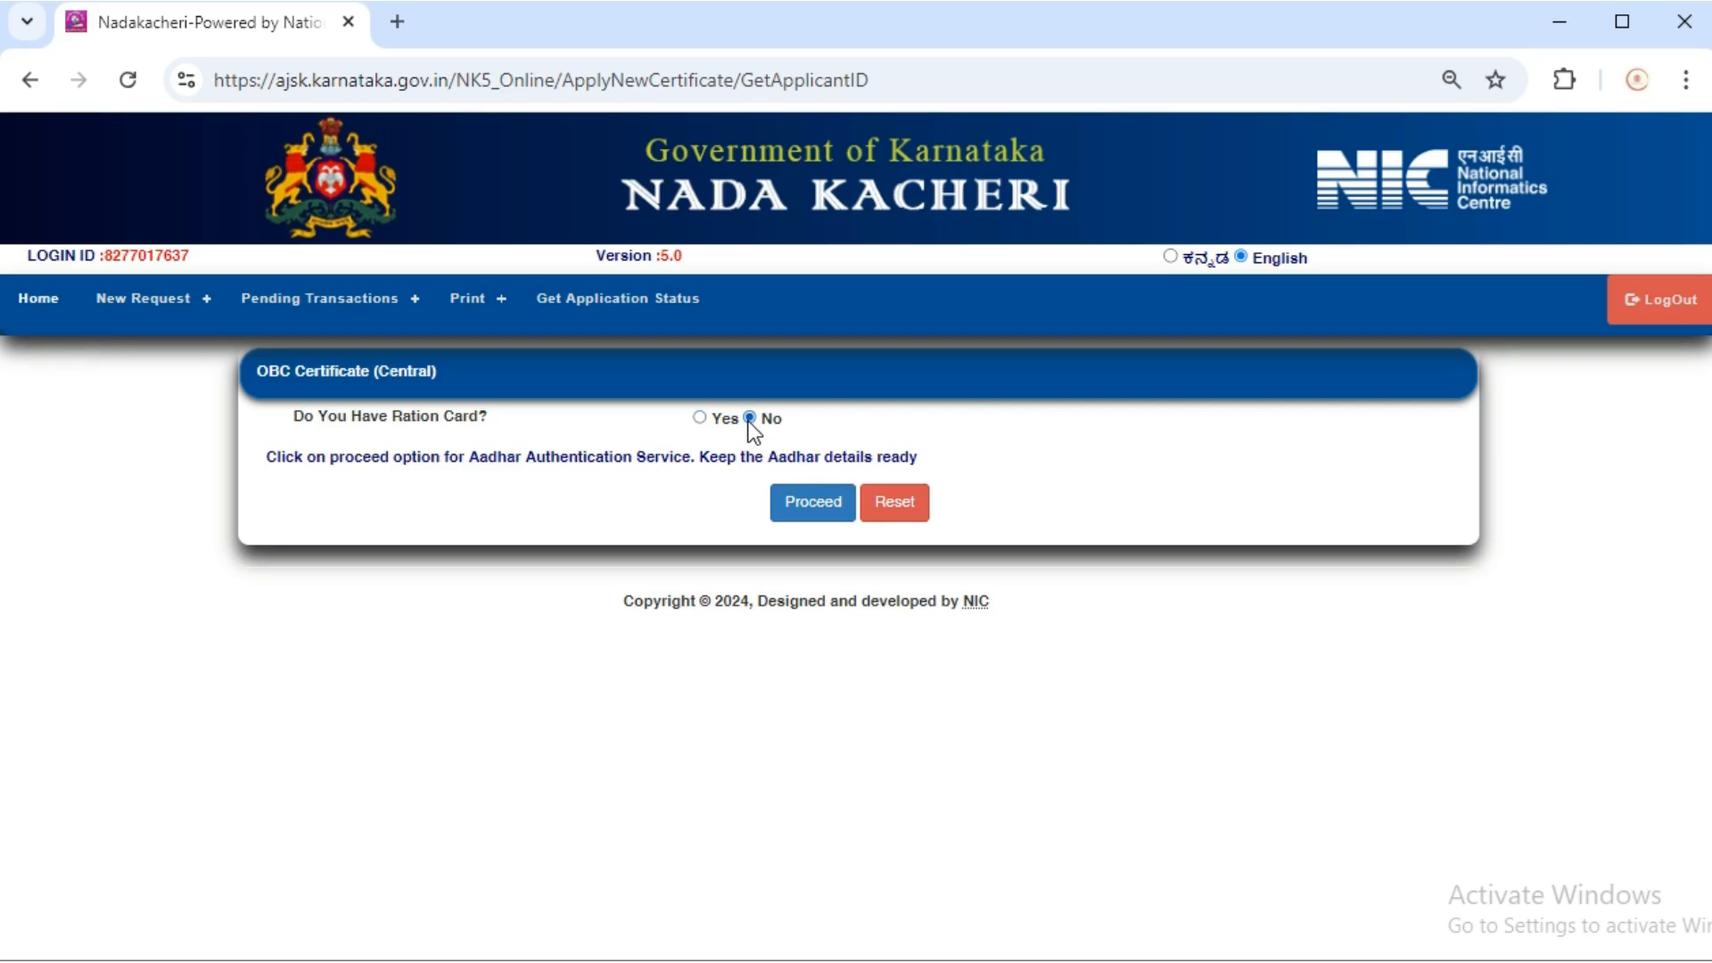
left_click(791, 504)
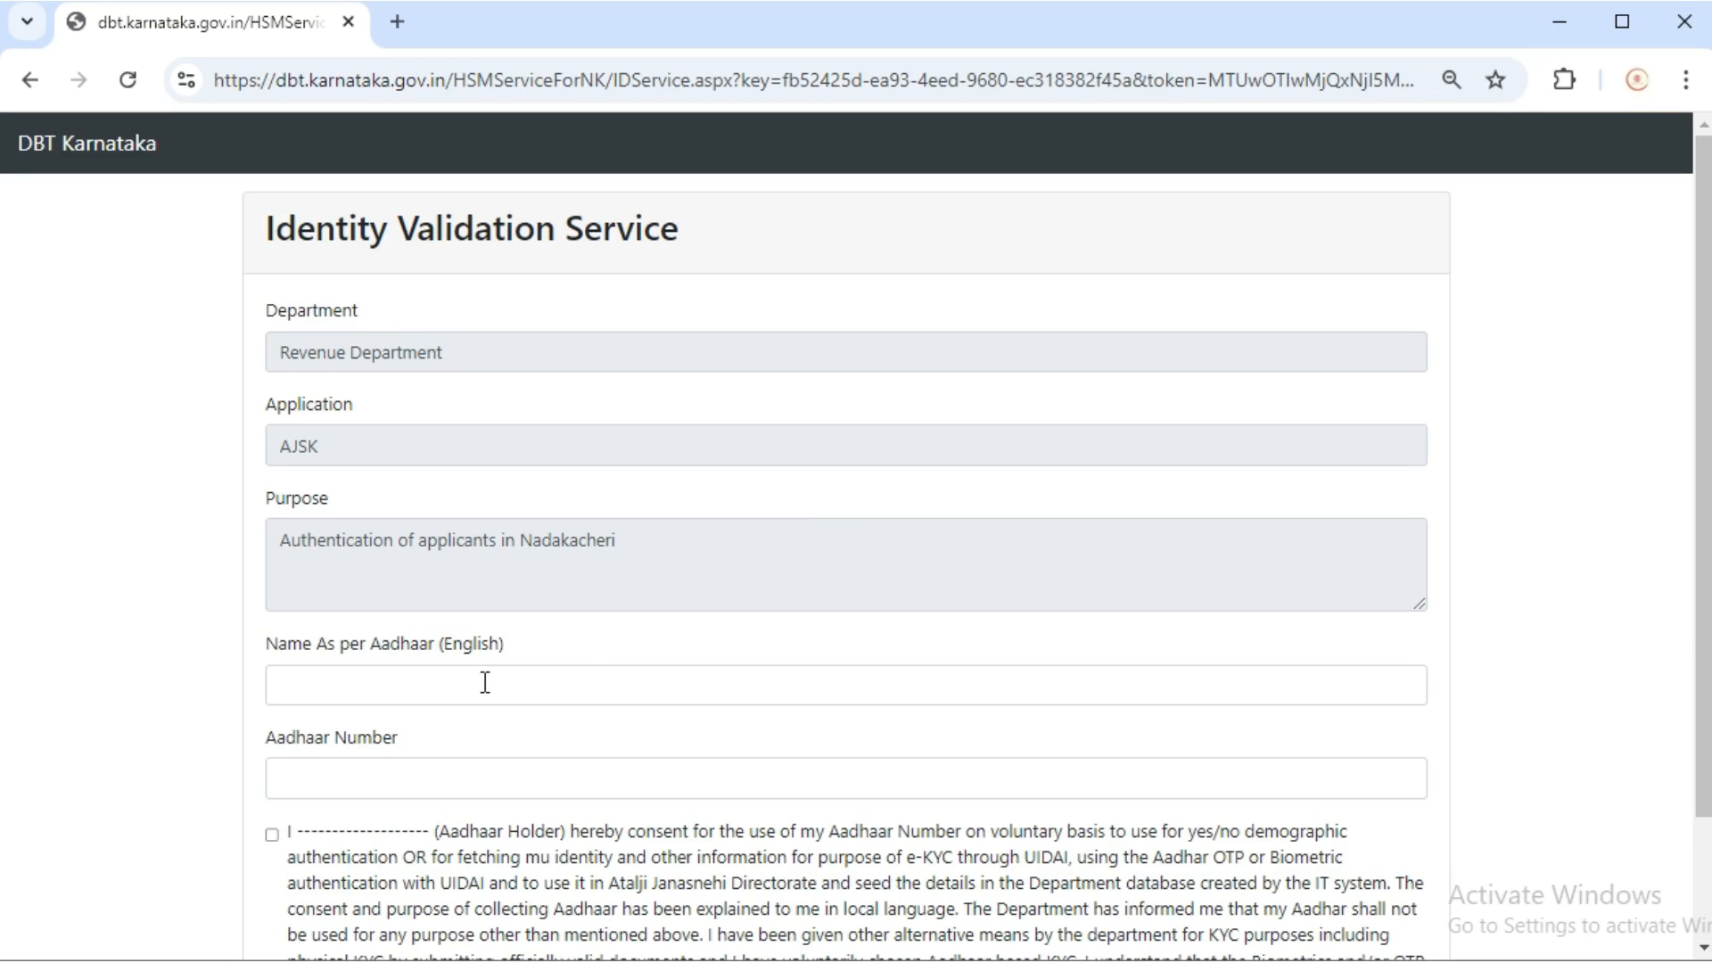
Enter the applicant's name as per Aadhaar and the Aadhaar number, tick consent, and submit.
left_click(485, 683)
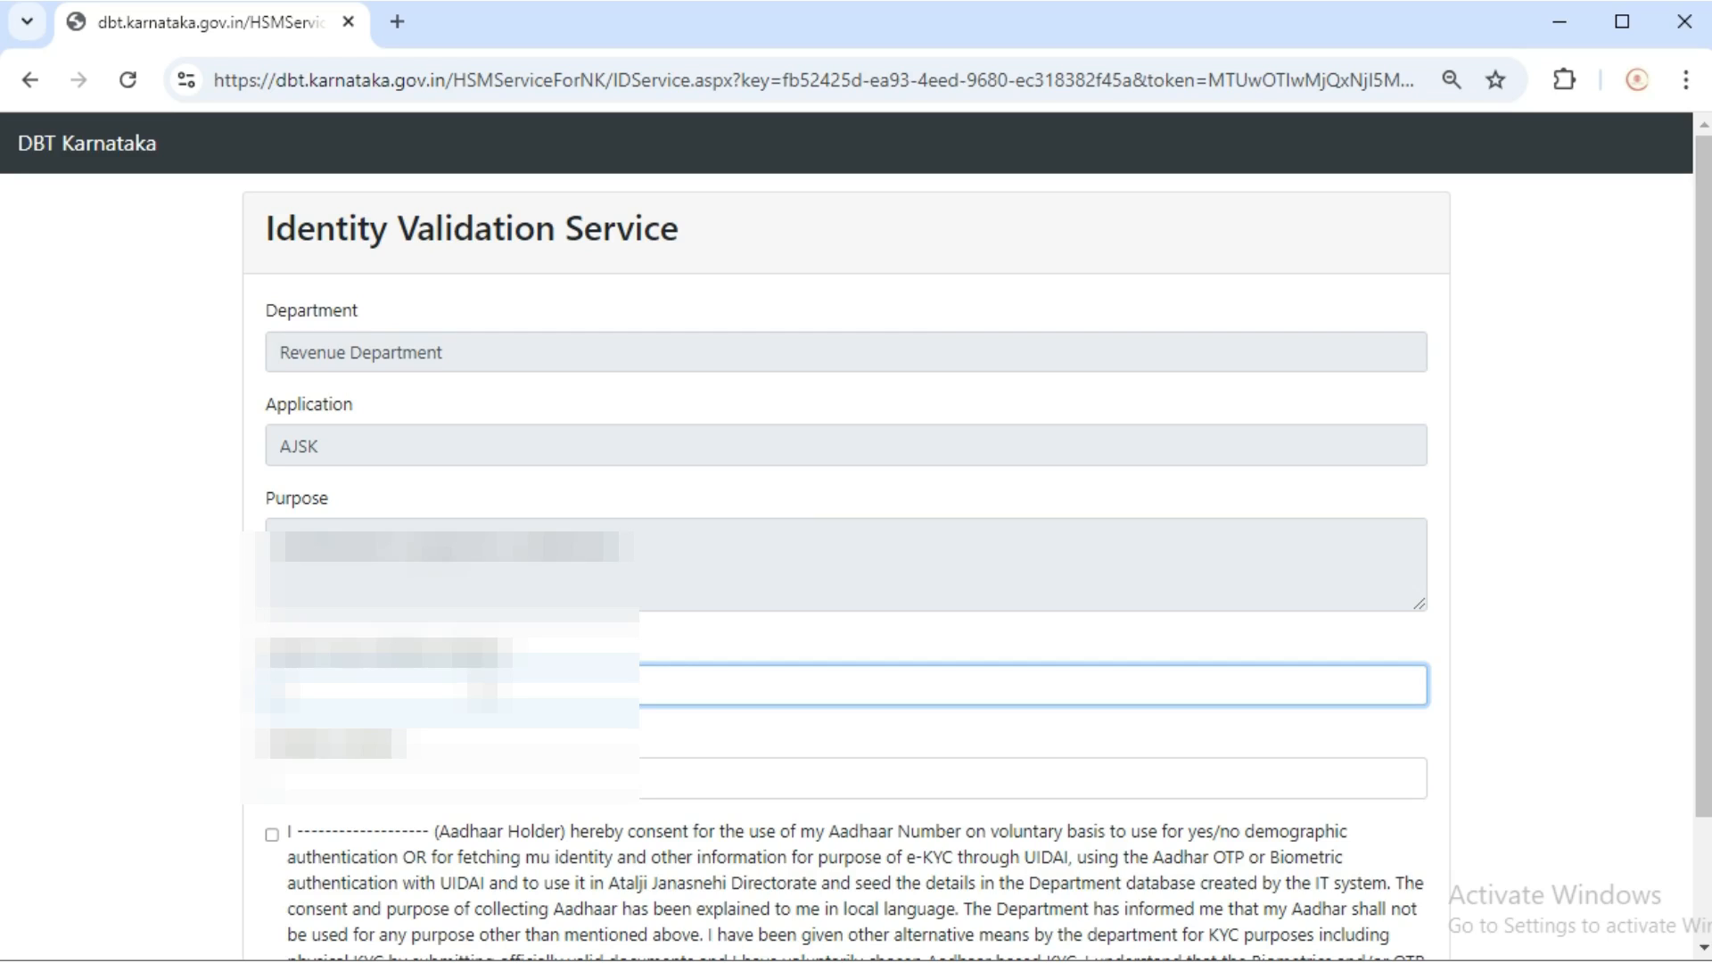
type("??????")
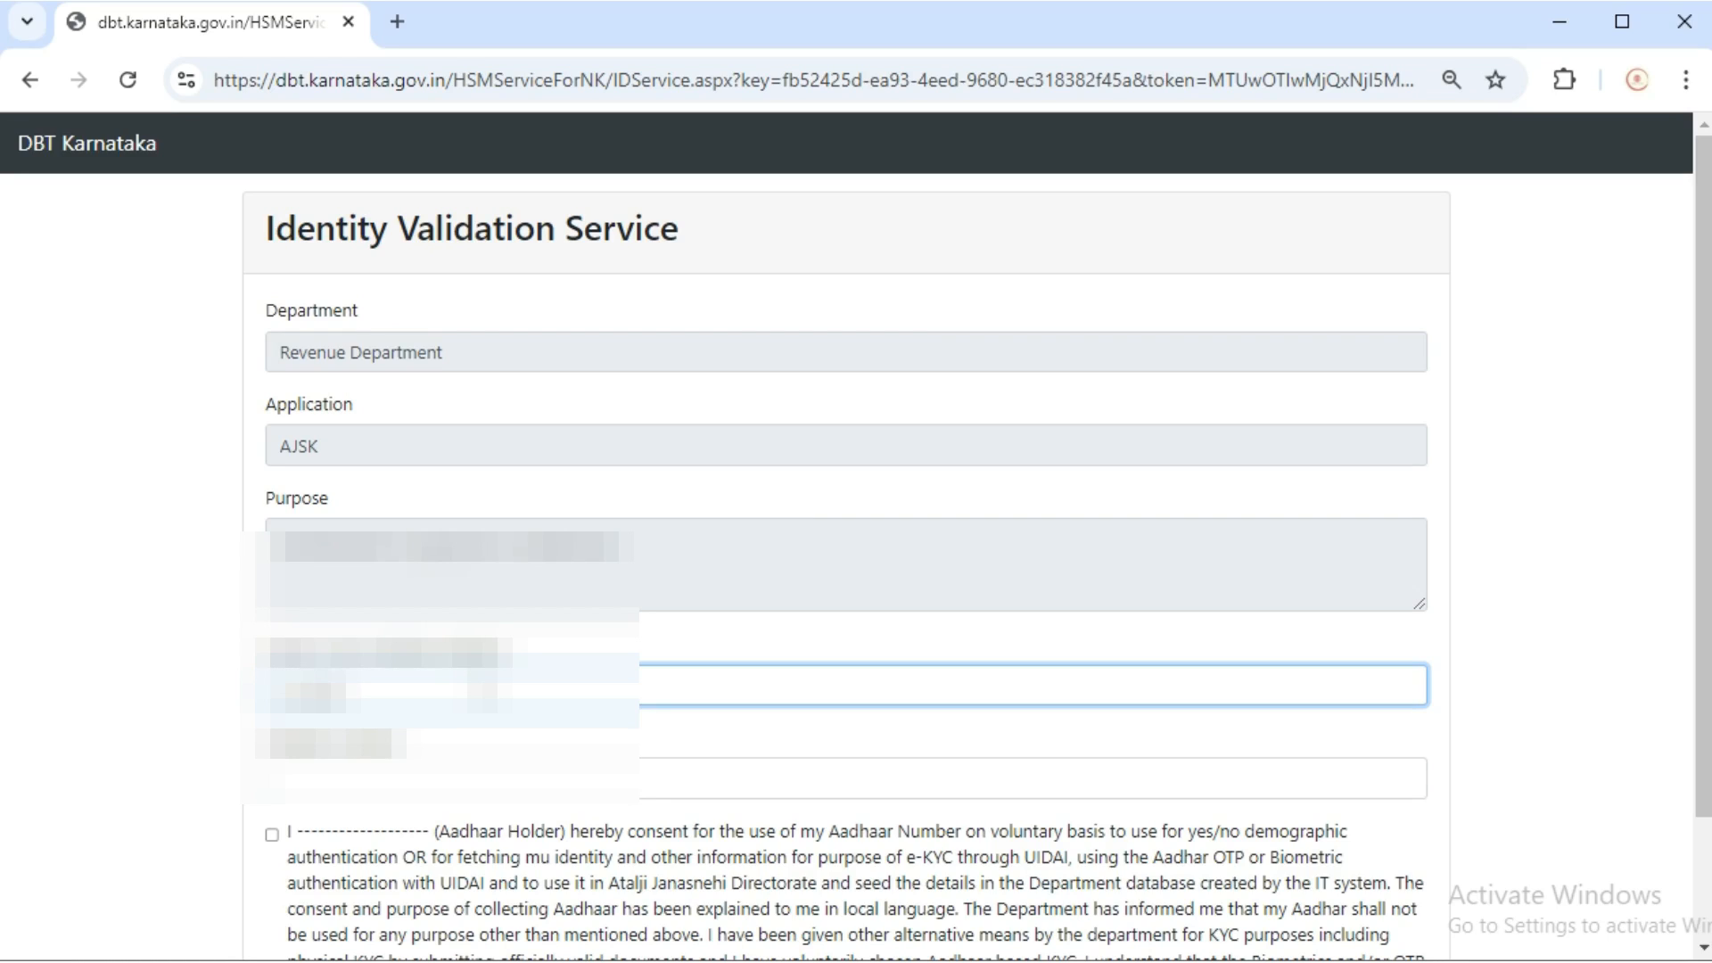
type("??????????")
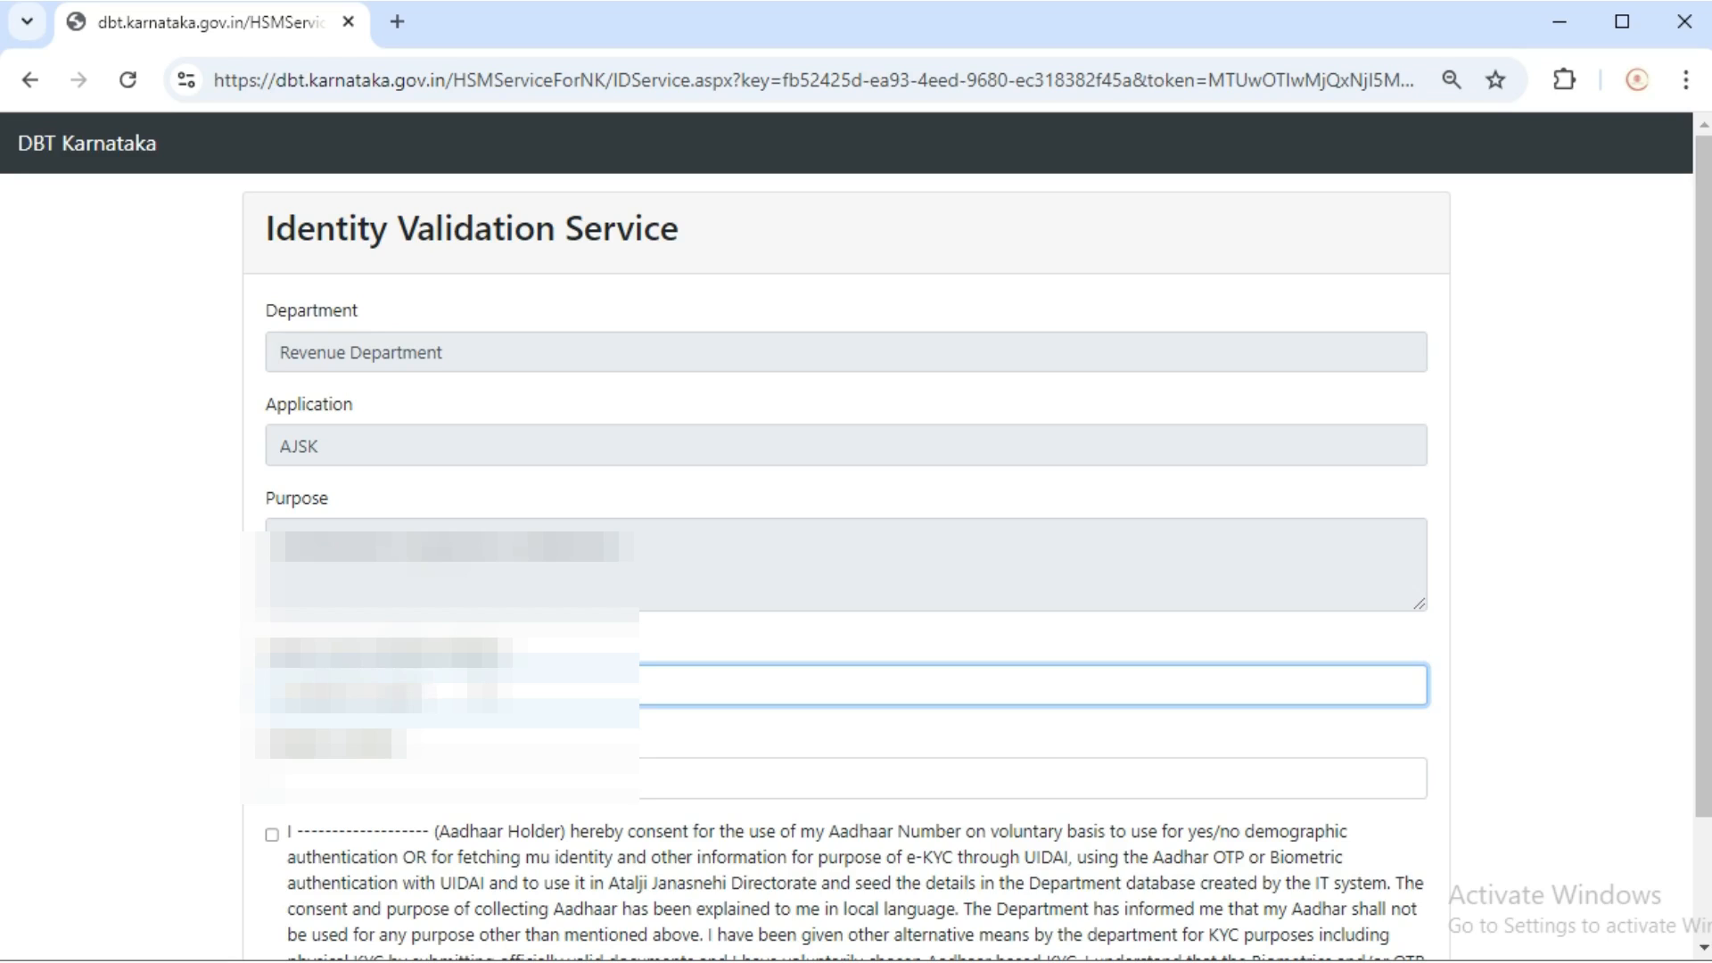
key("Tab")
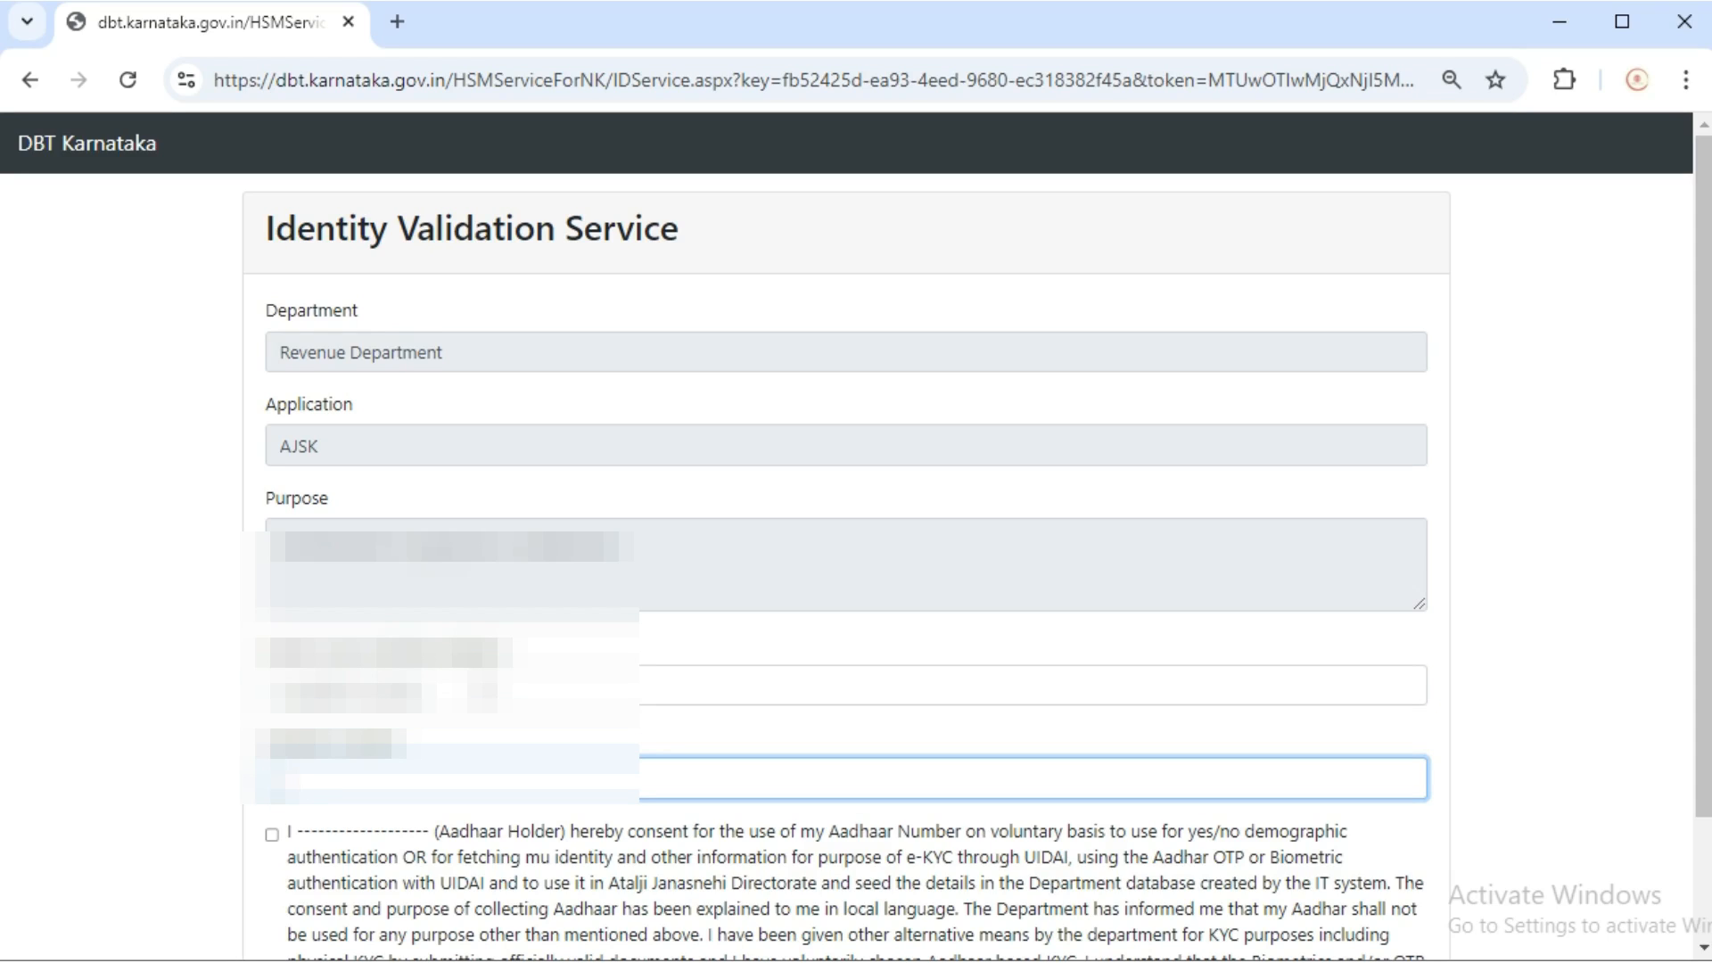
type("?????????")
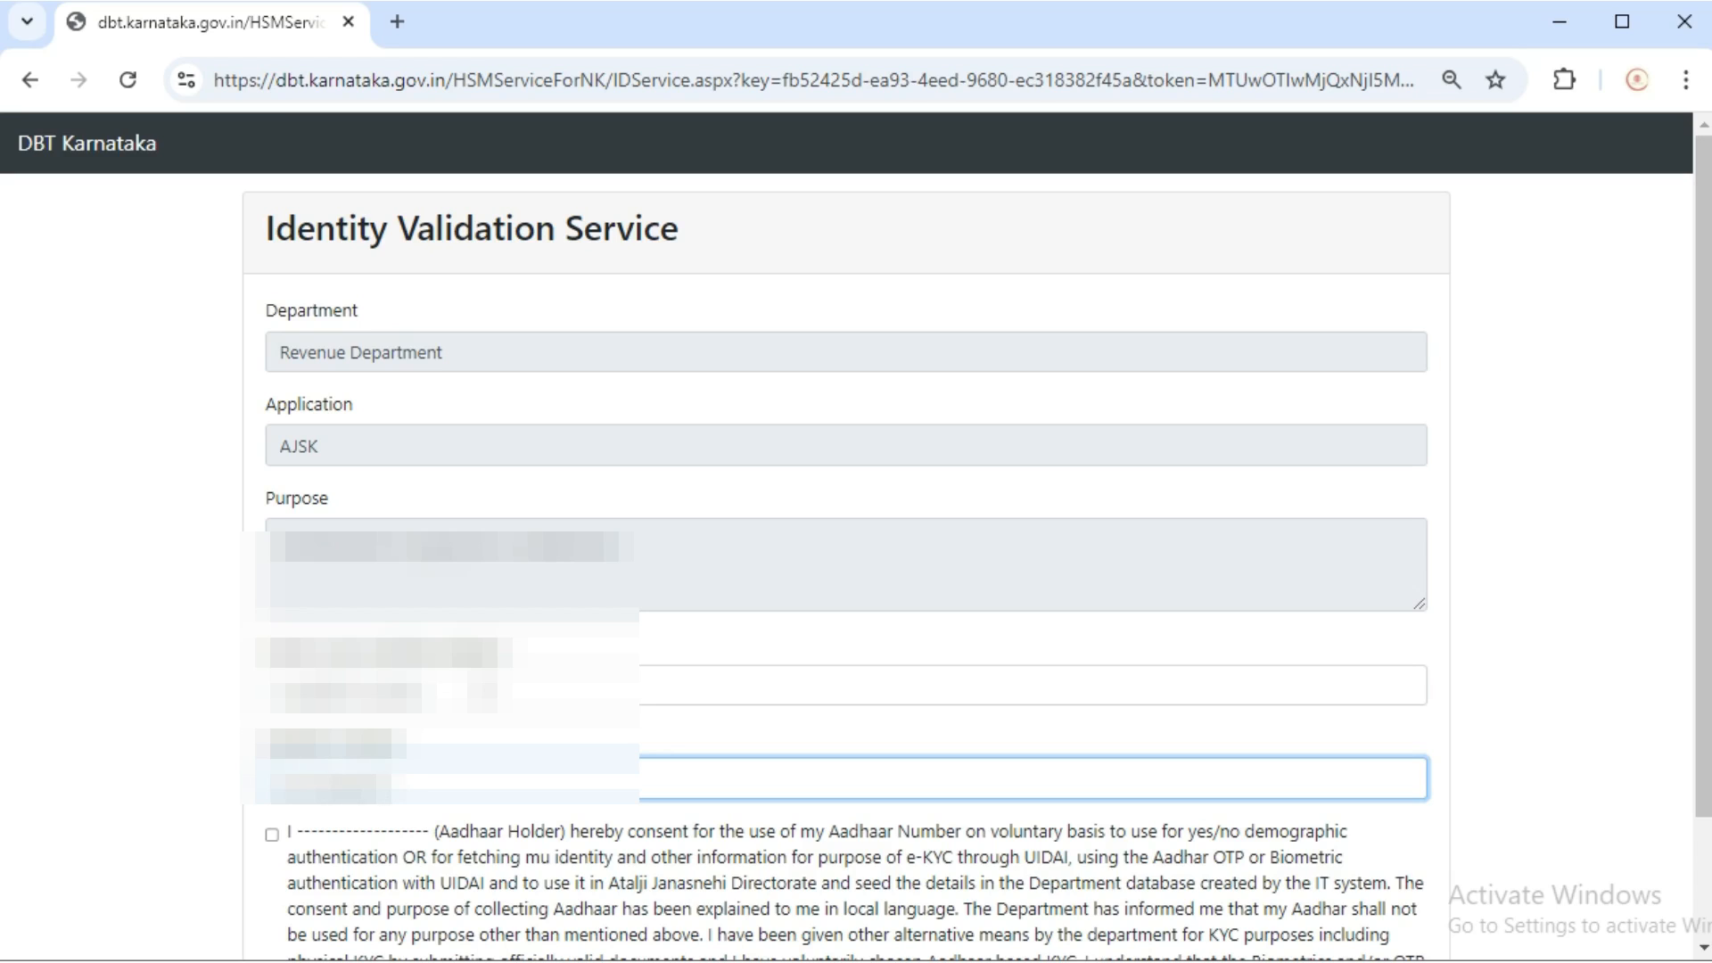
scroll(845, 535, "down", 2)
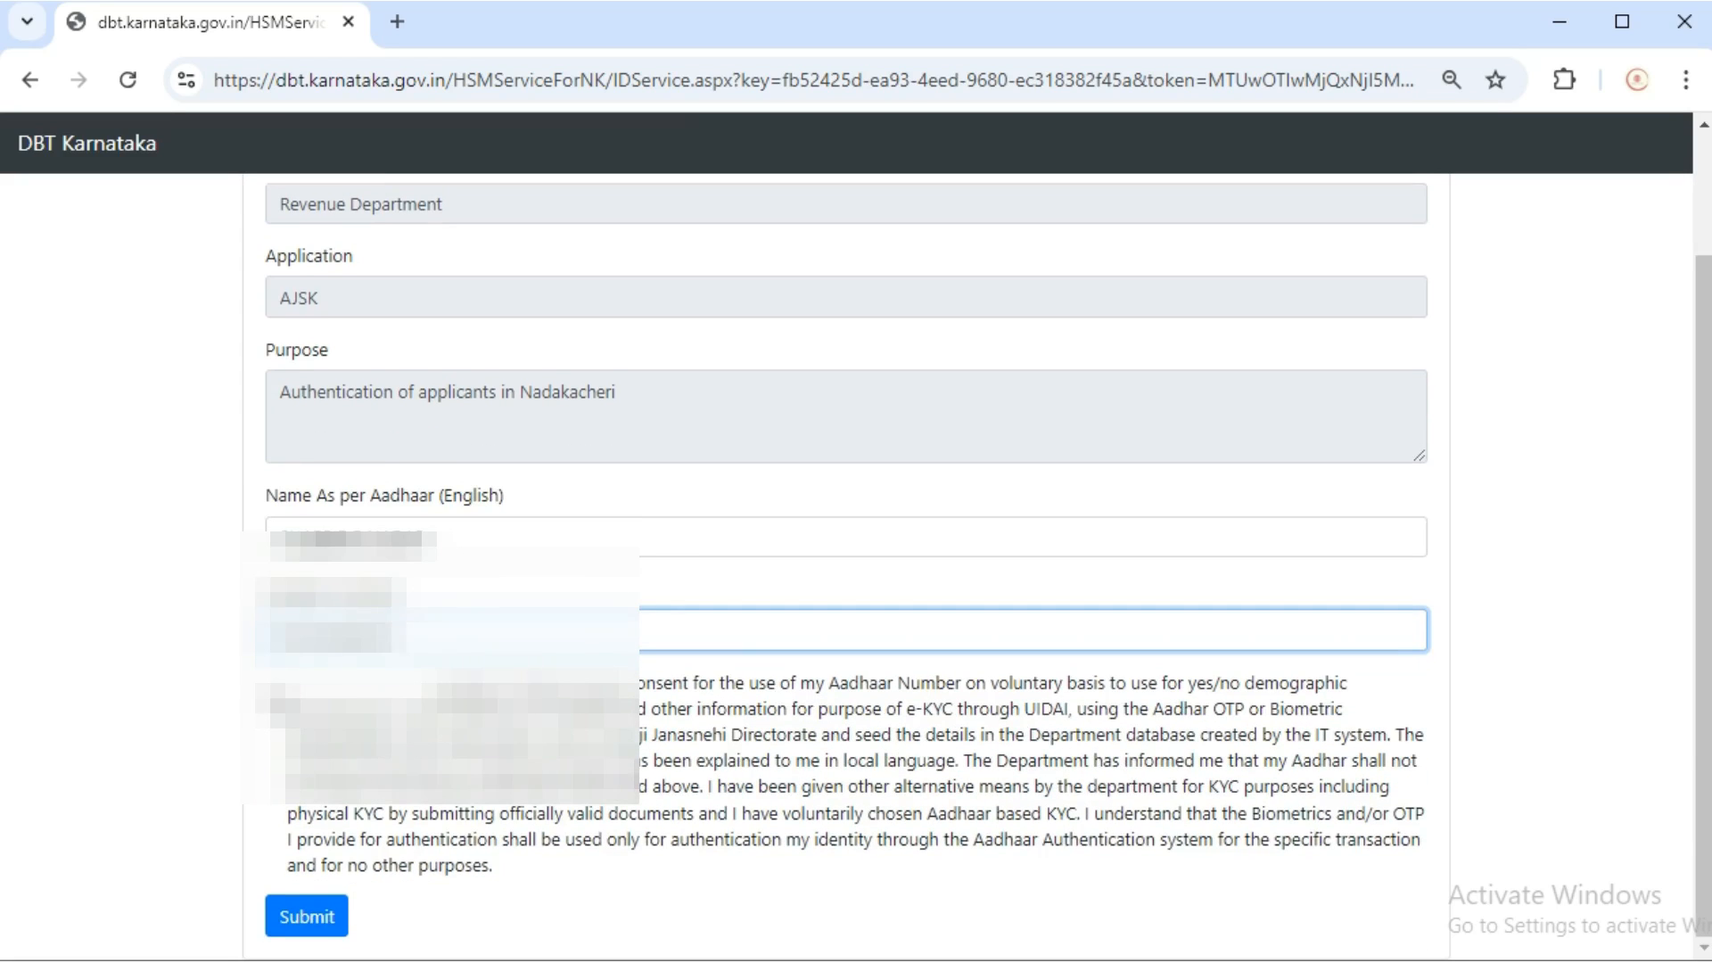
left_click(270, 698)
left_click(314, 917)
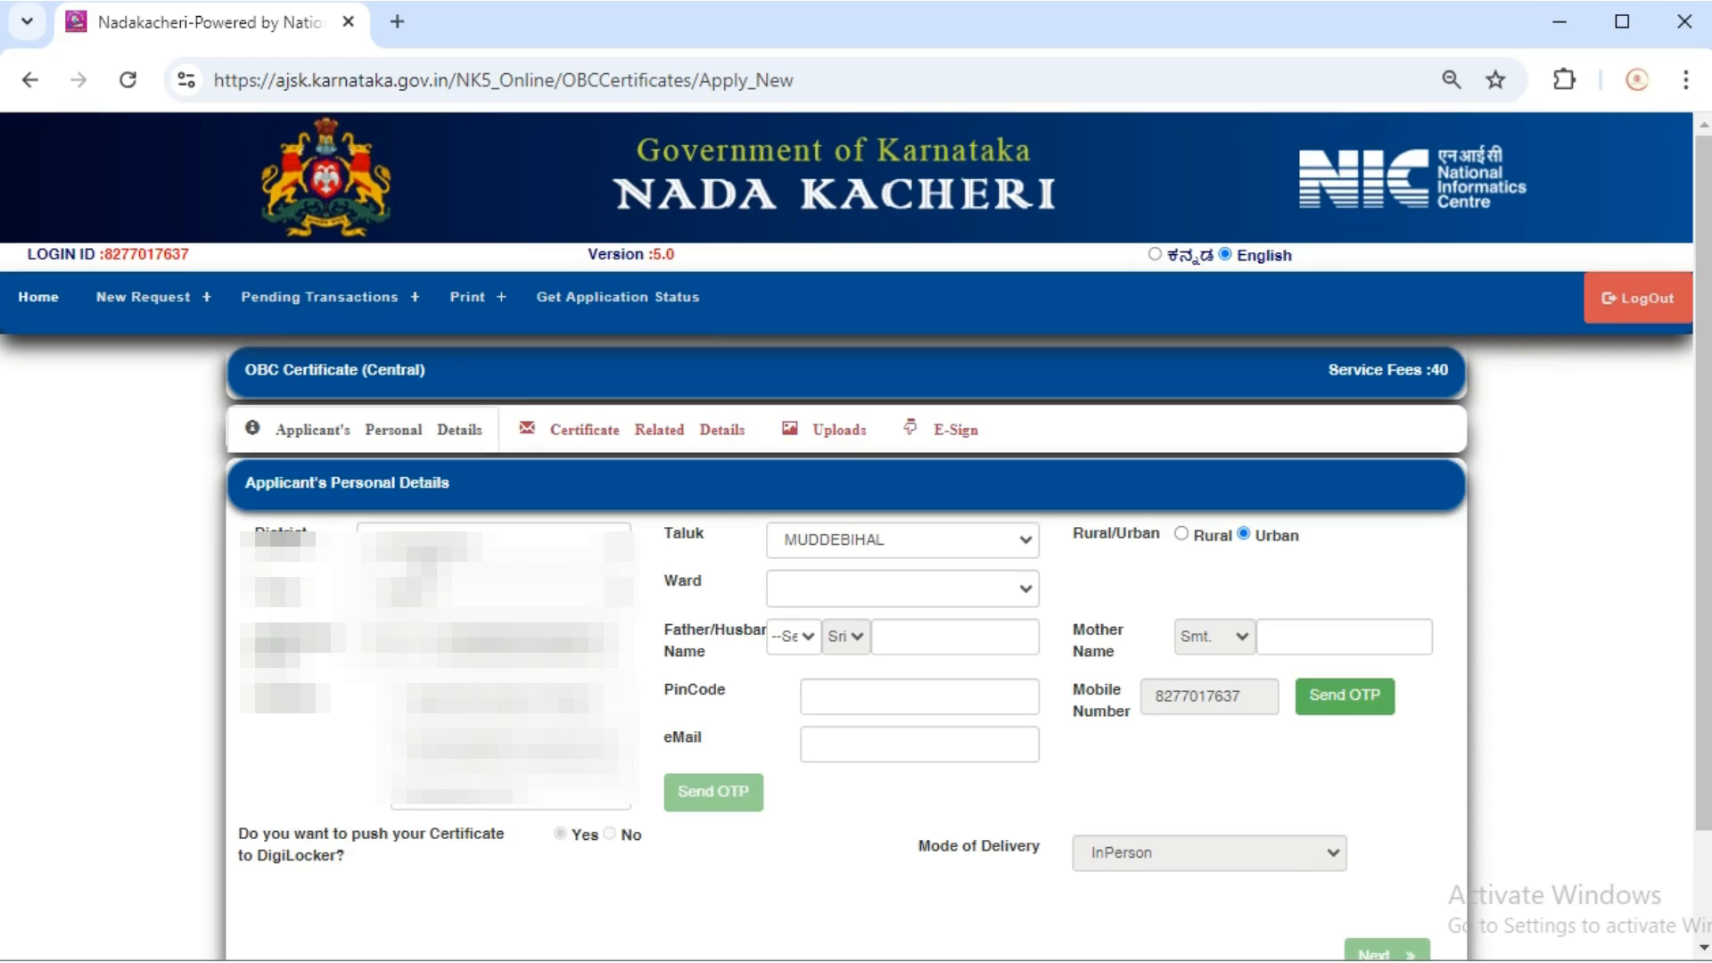
Set District UDUPI, Taluk UDUPI (replacing HEBRI) and Ward Moodabettu.
left_click(562, 546)
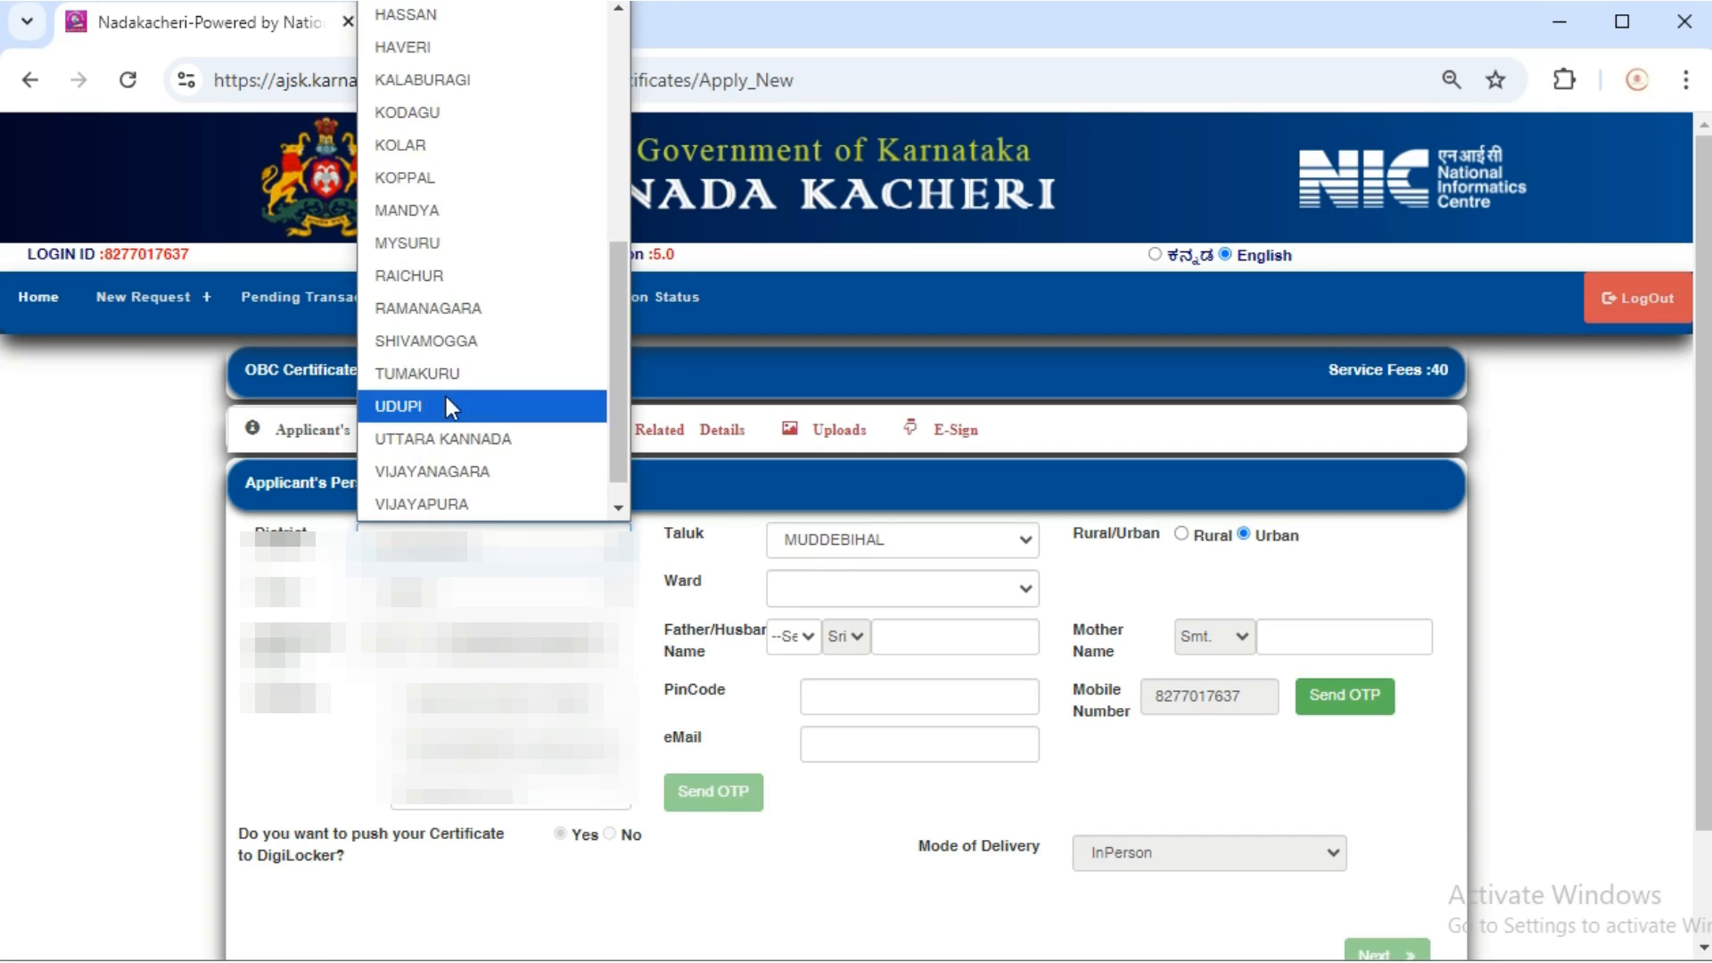
left_click(451, 407)
left_click(901, 540)
left_click(874, 669)
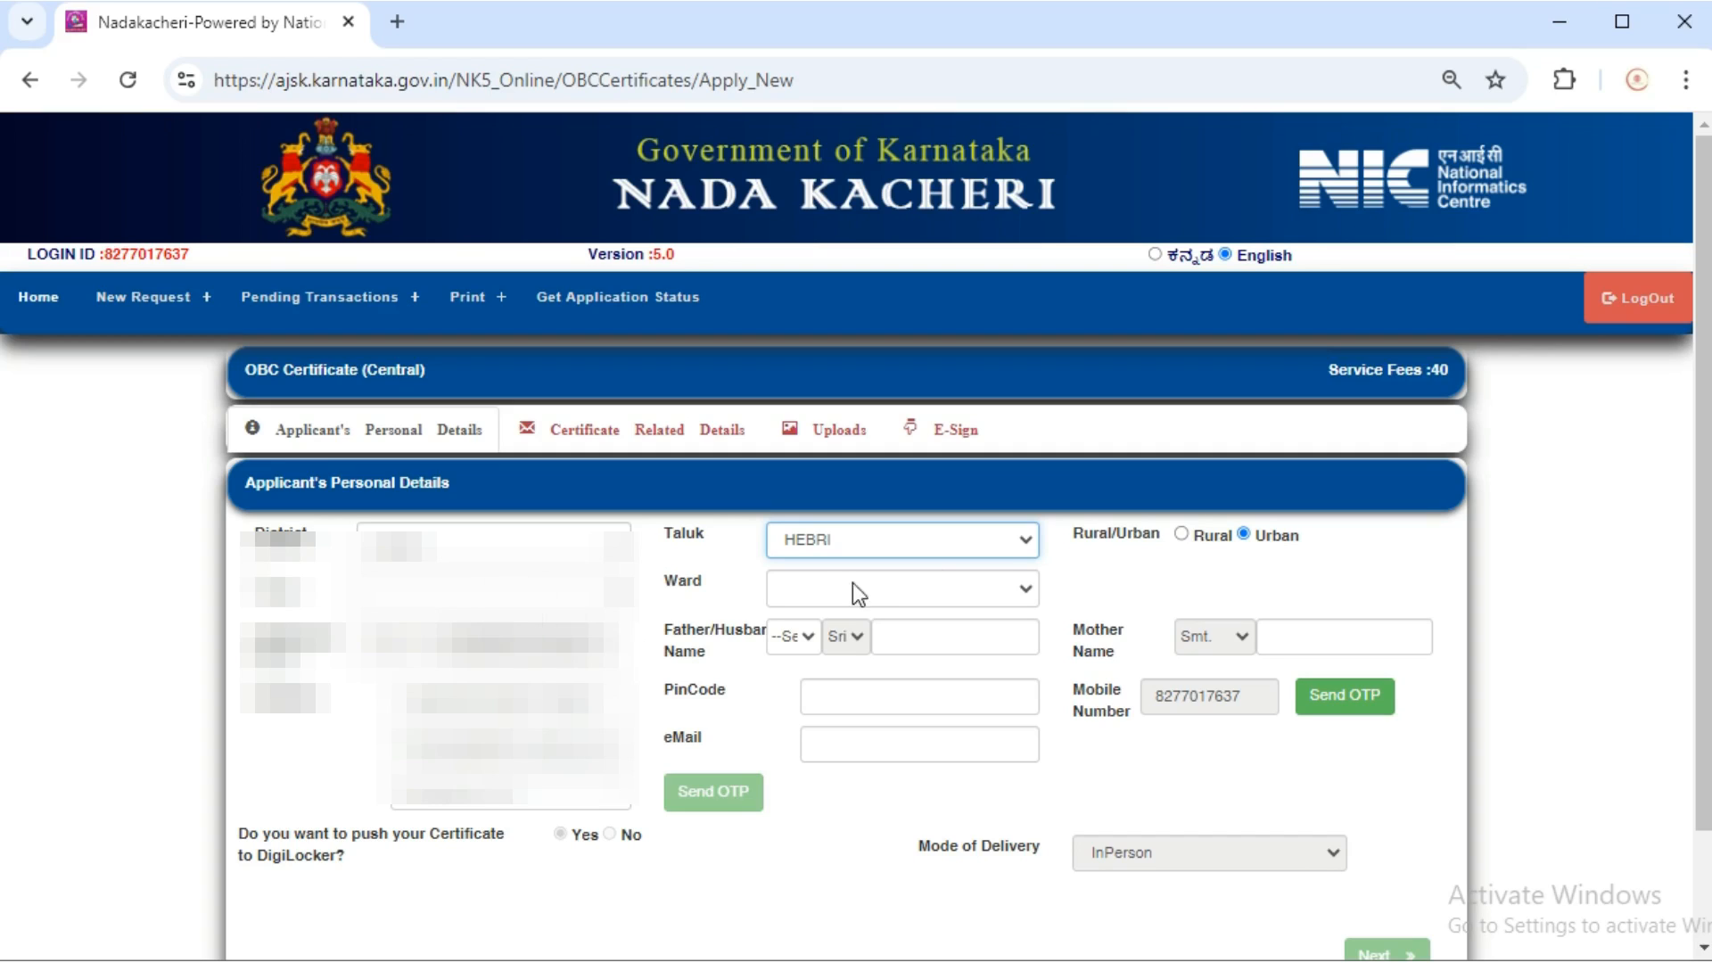
left_click(816, 545)
left_click(854, 804)
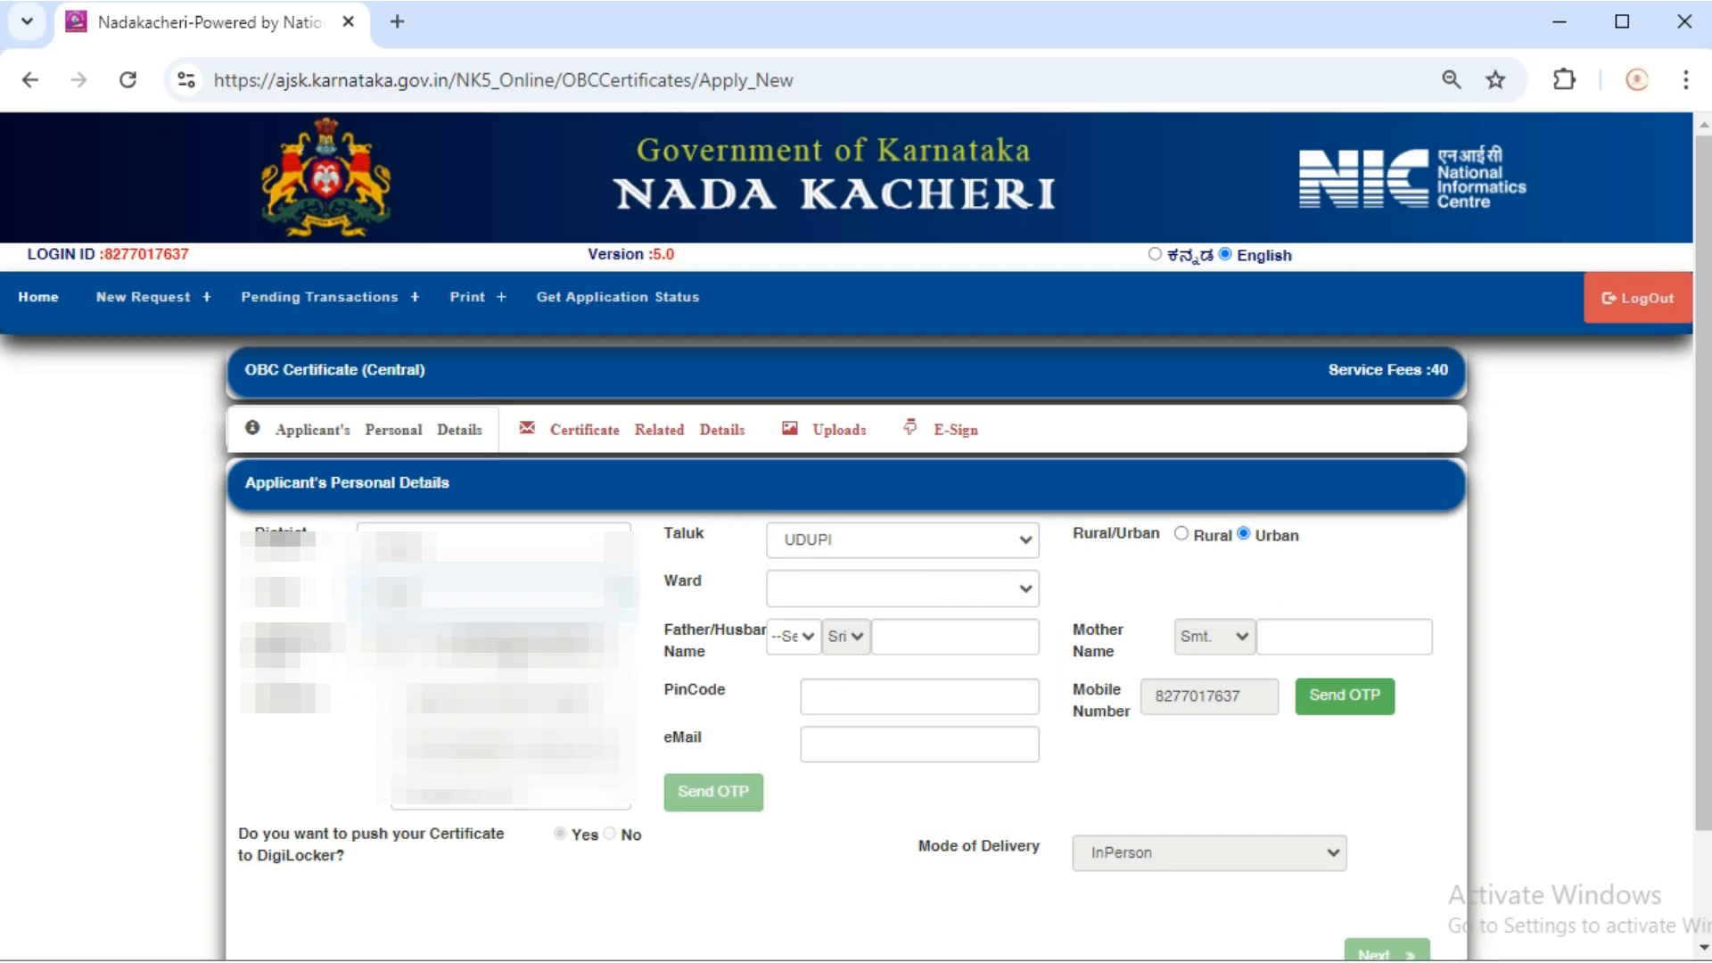
left_click(885, 587)
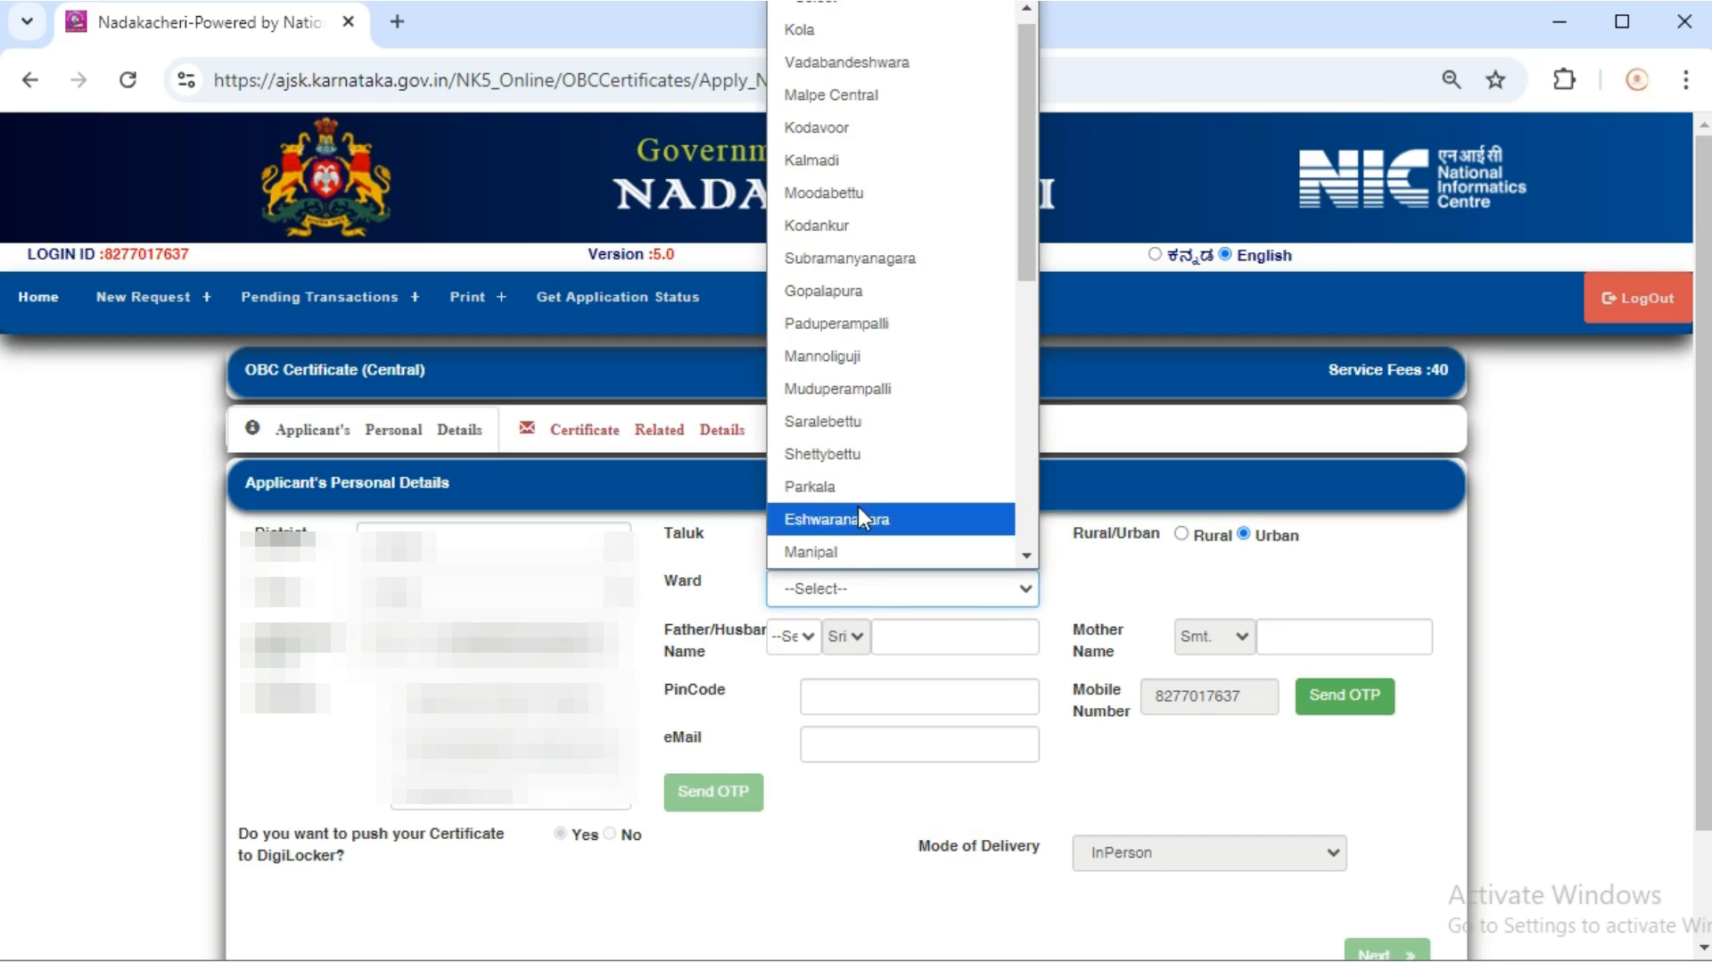
left_click(829, 200)
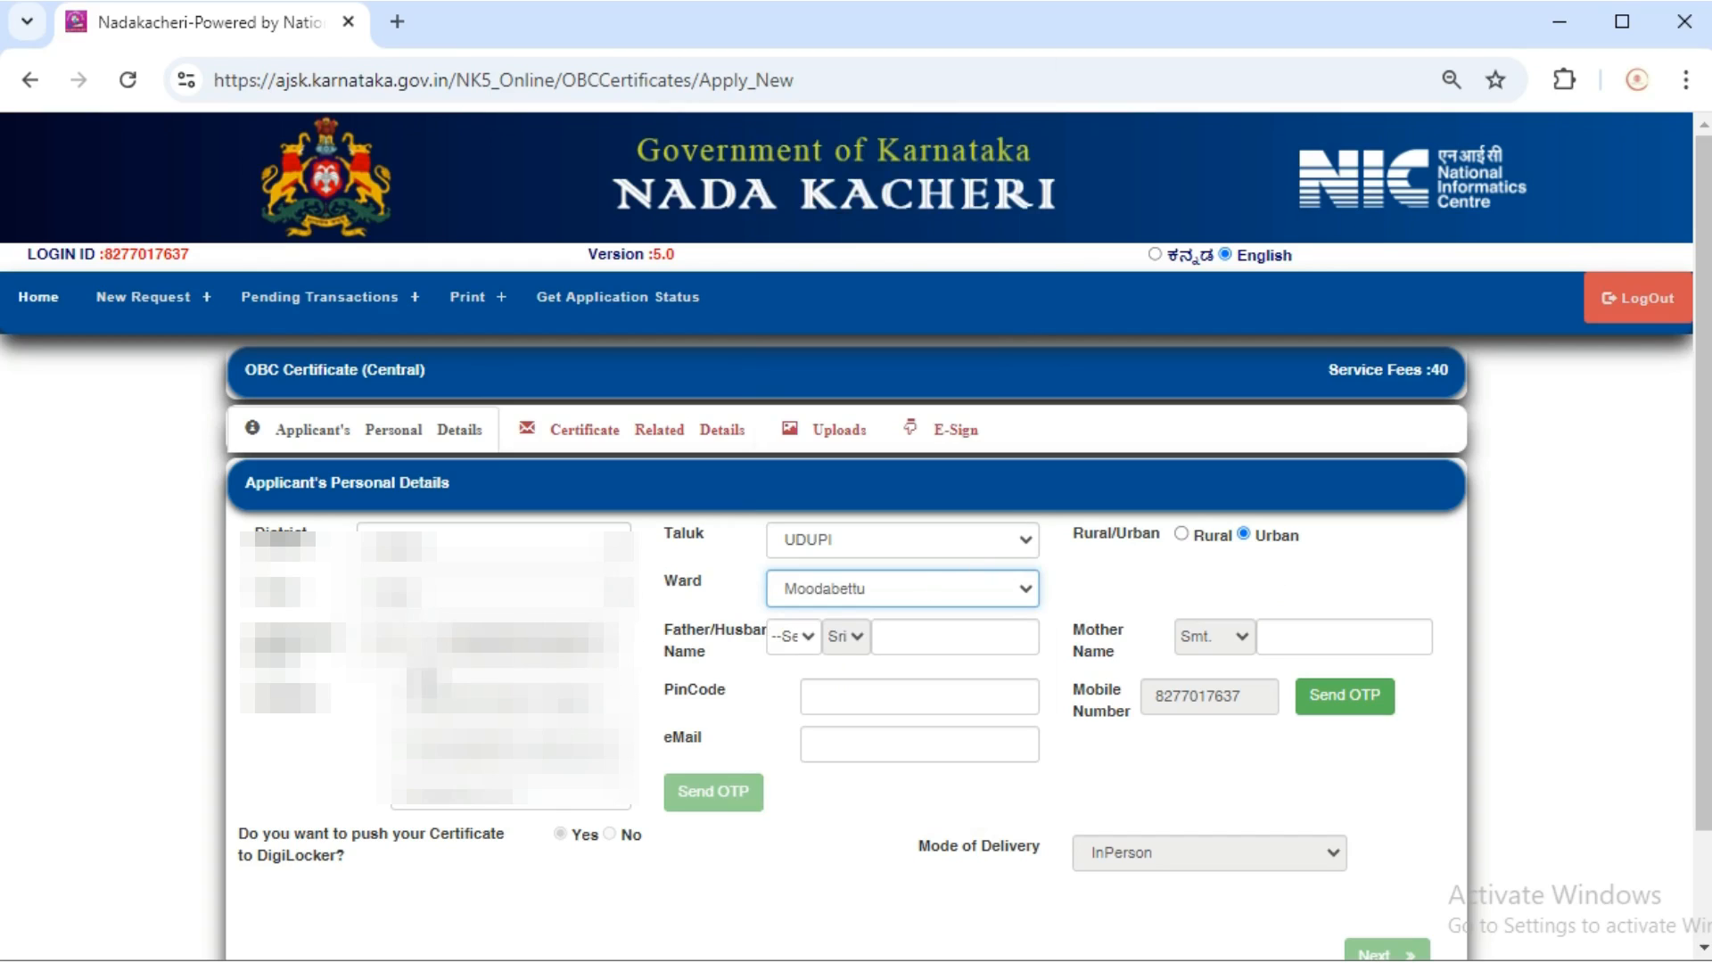
left_click(392, 642)
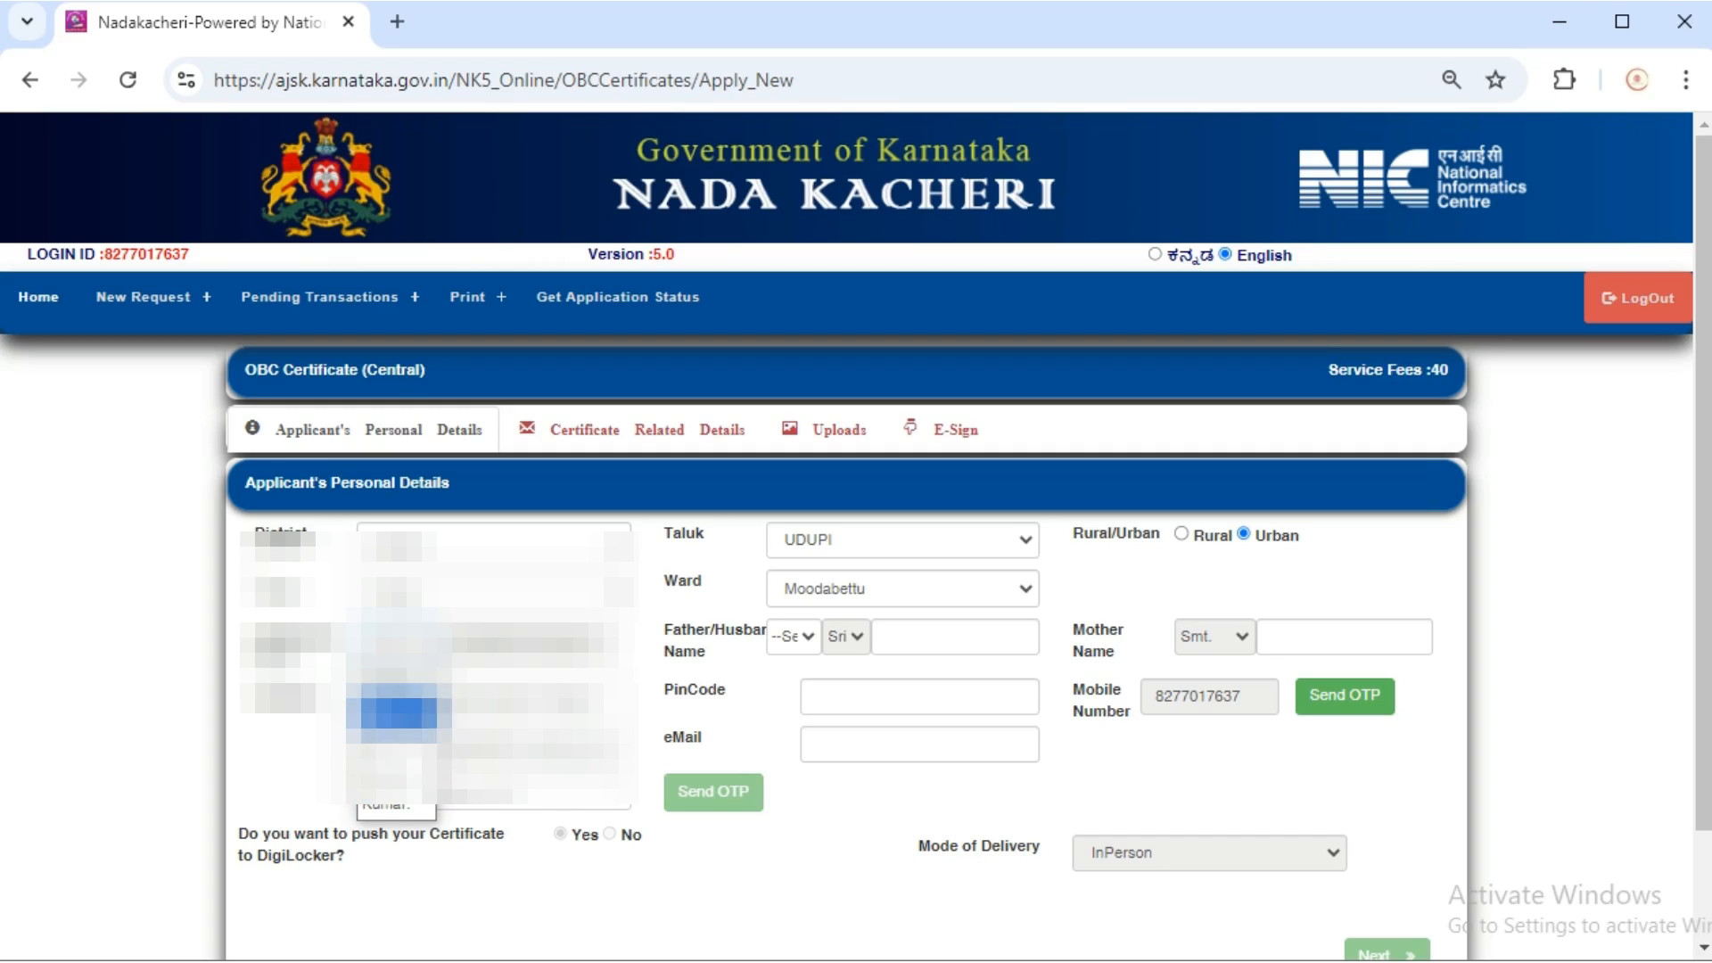
Choose the Kumar title, set the relation to S/O, and enter the father's and mother's names.
left_click(401, 807)
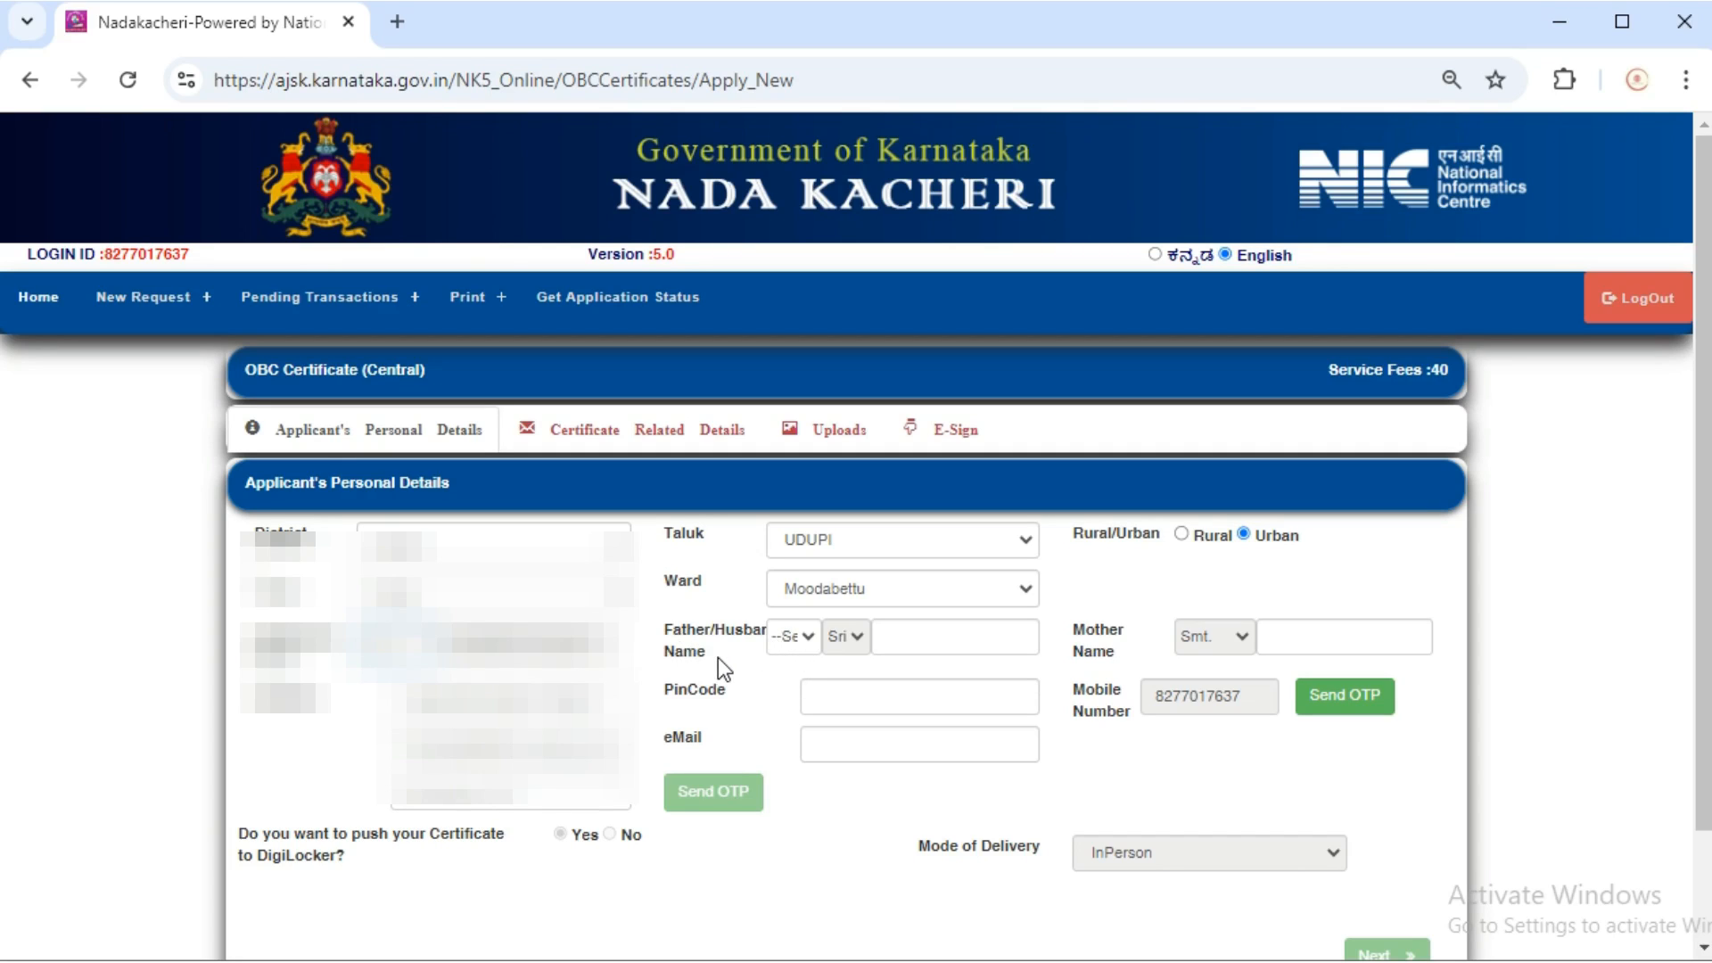
left_click(794, 637)
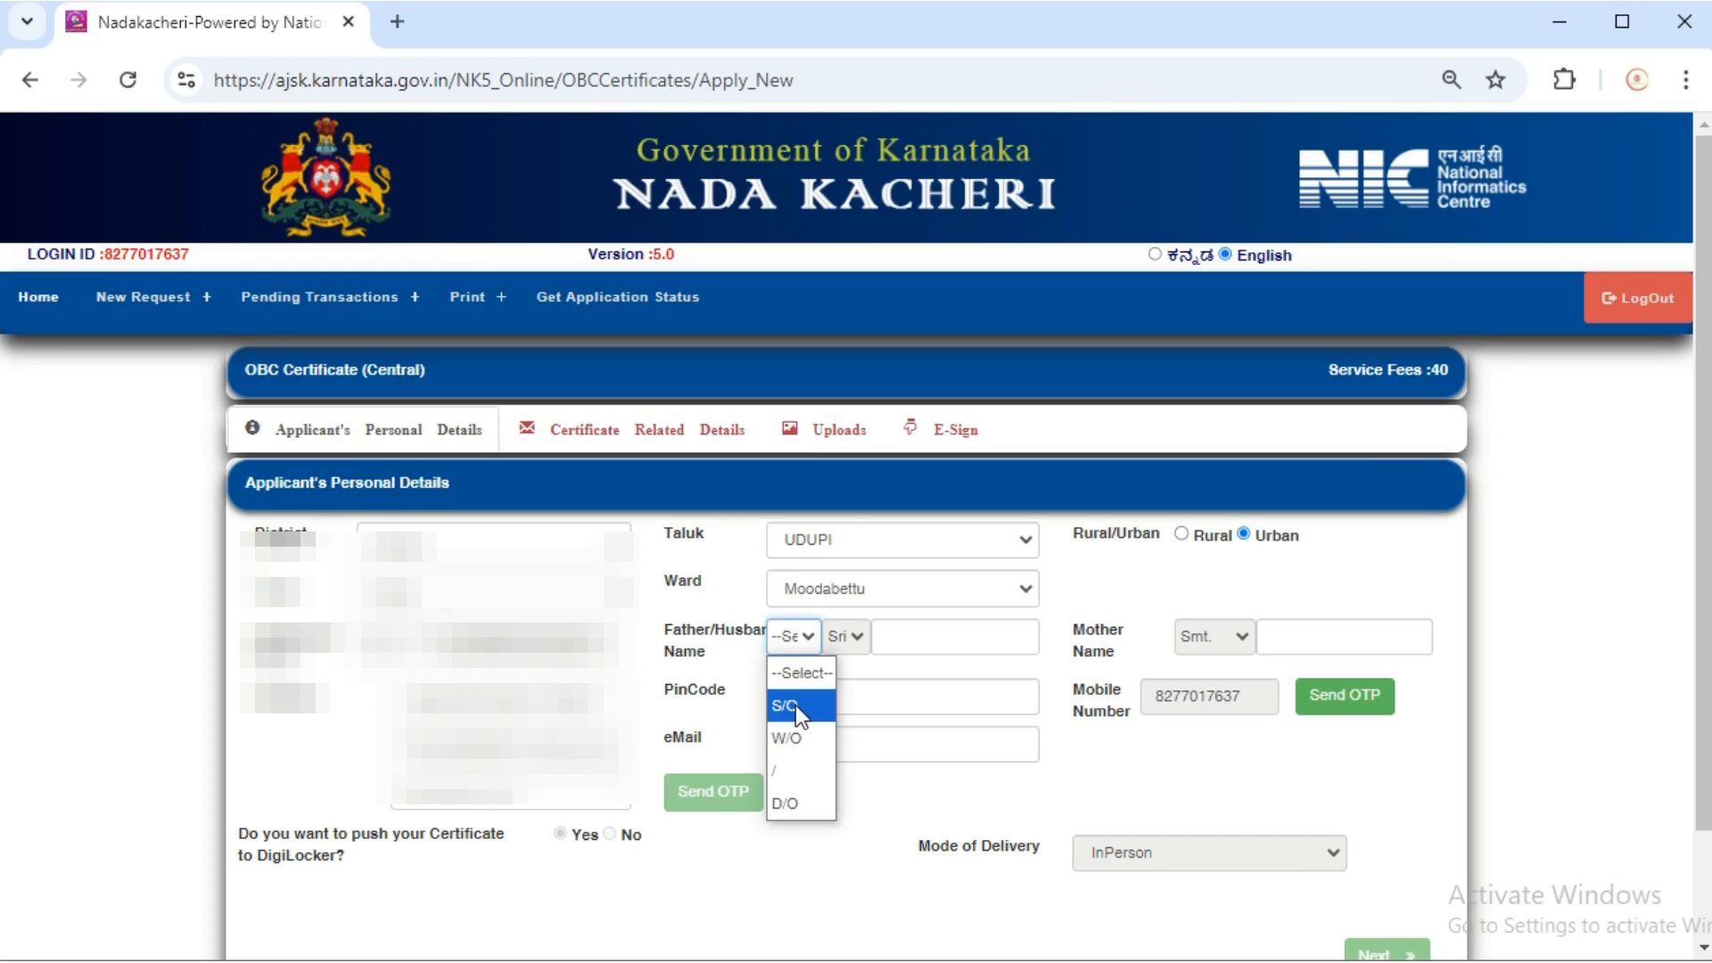
left_click(790, 772)
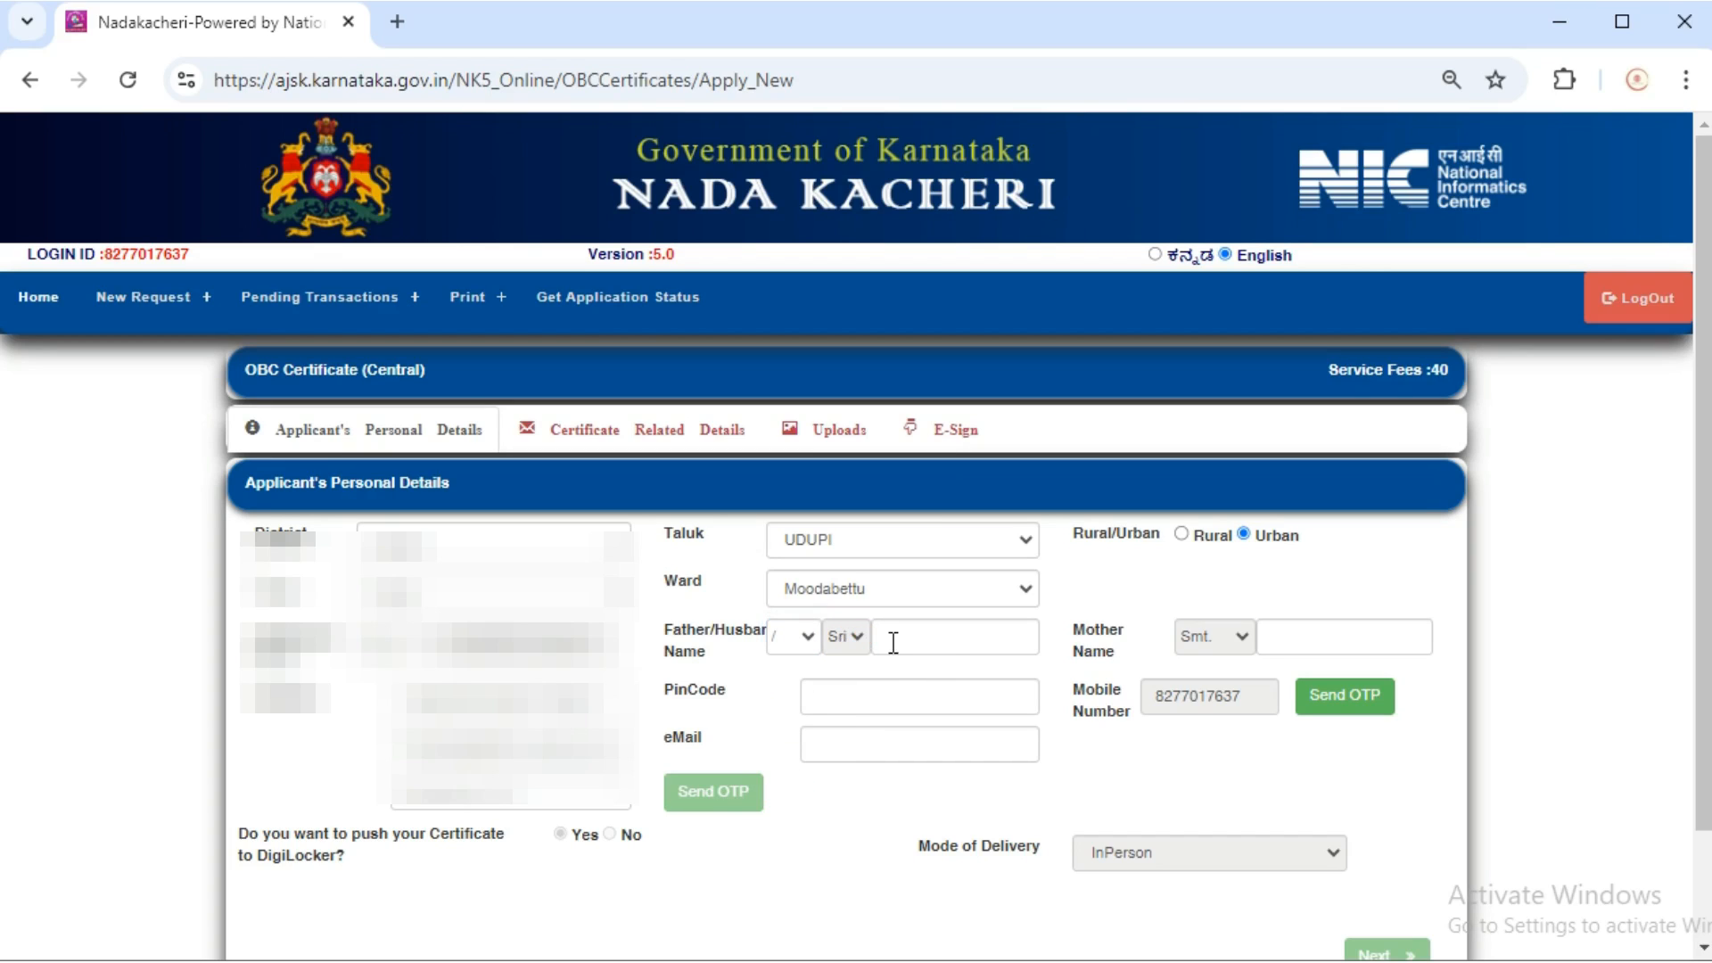
left_click(936, 644)
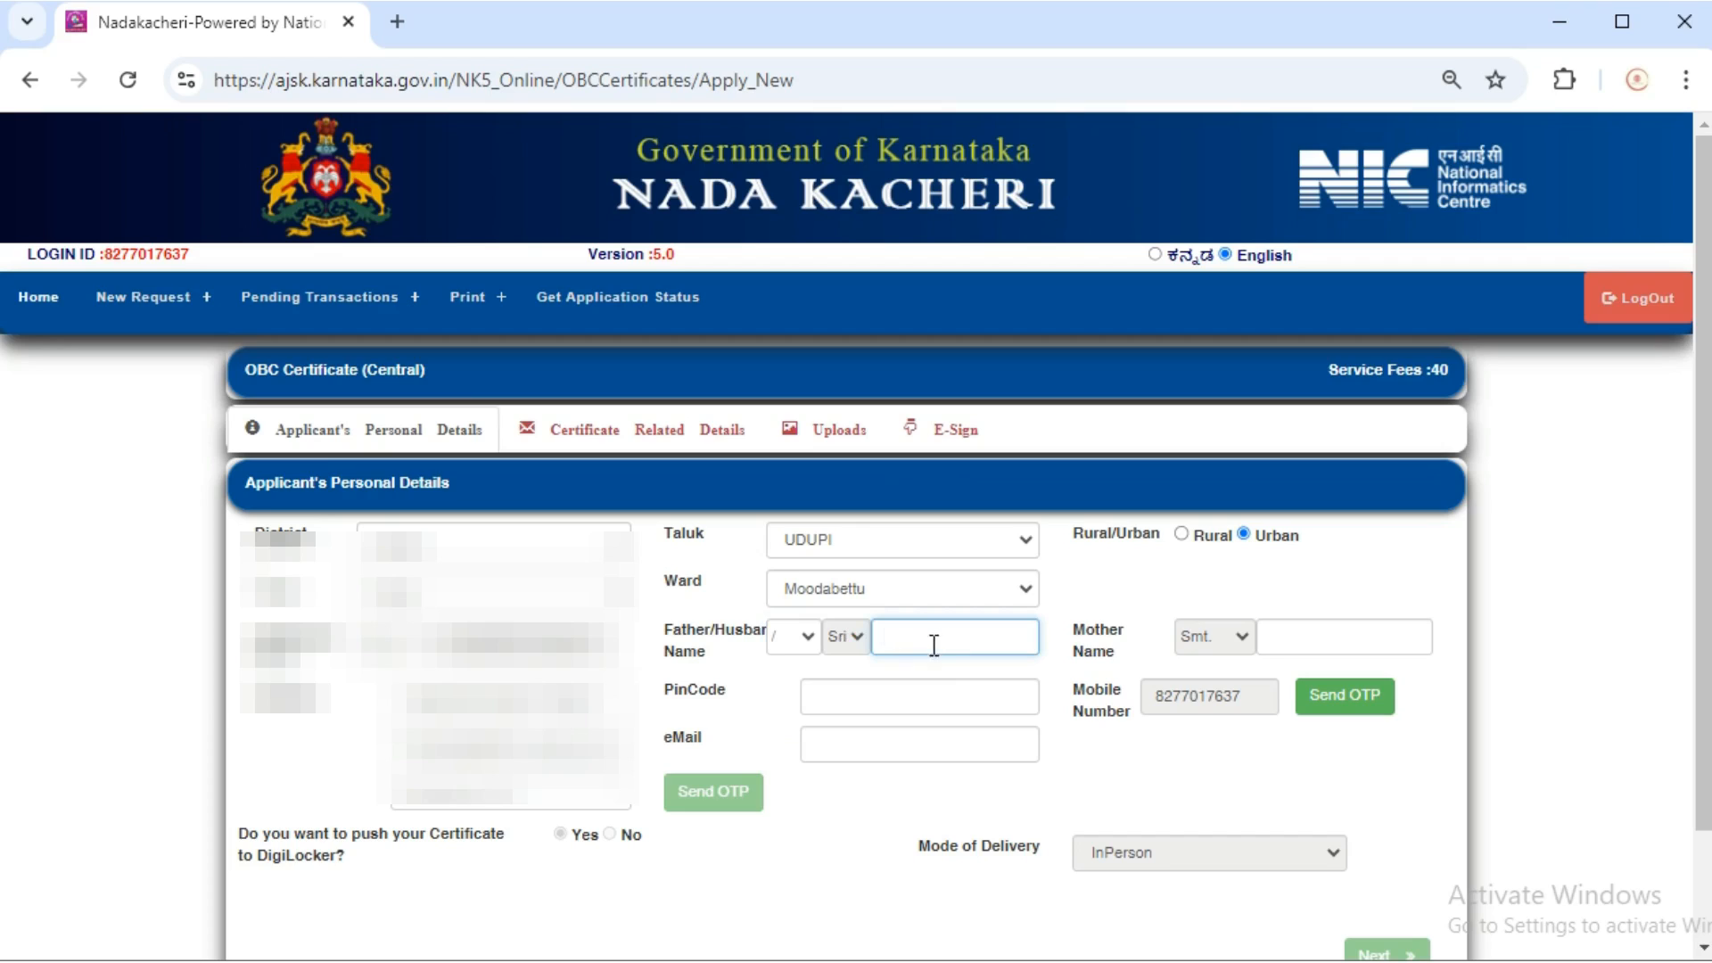
left_click(772, 650)
left_click(789, 700)
left_click(944, 644)
type("XXXXXX")
left_click(1354, 648)
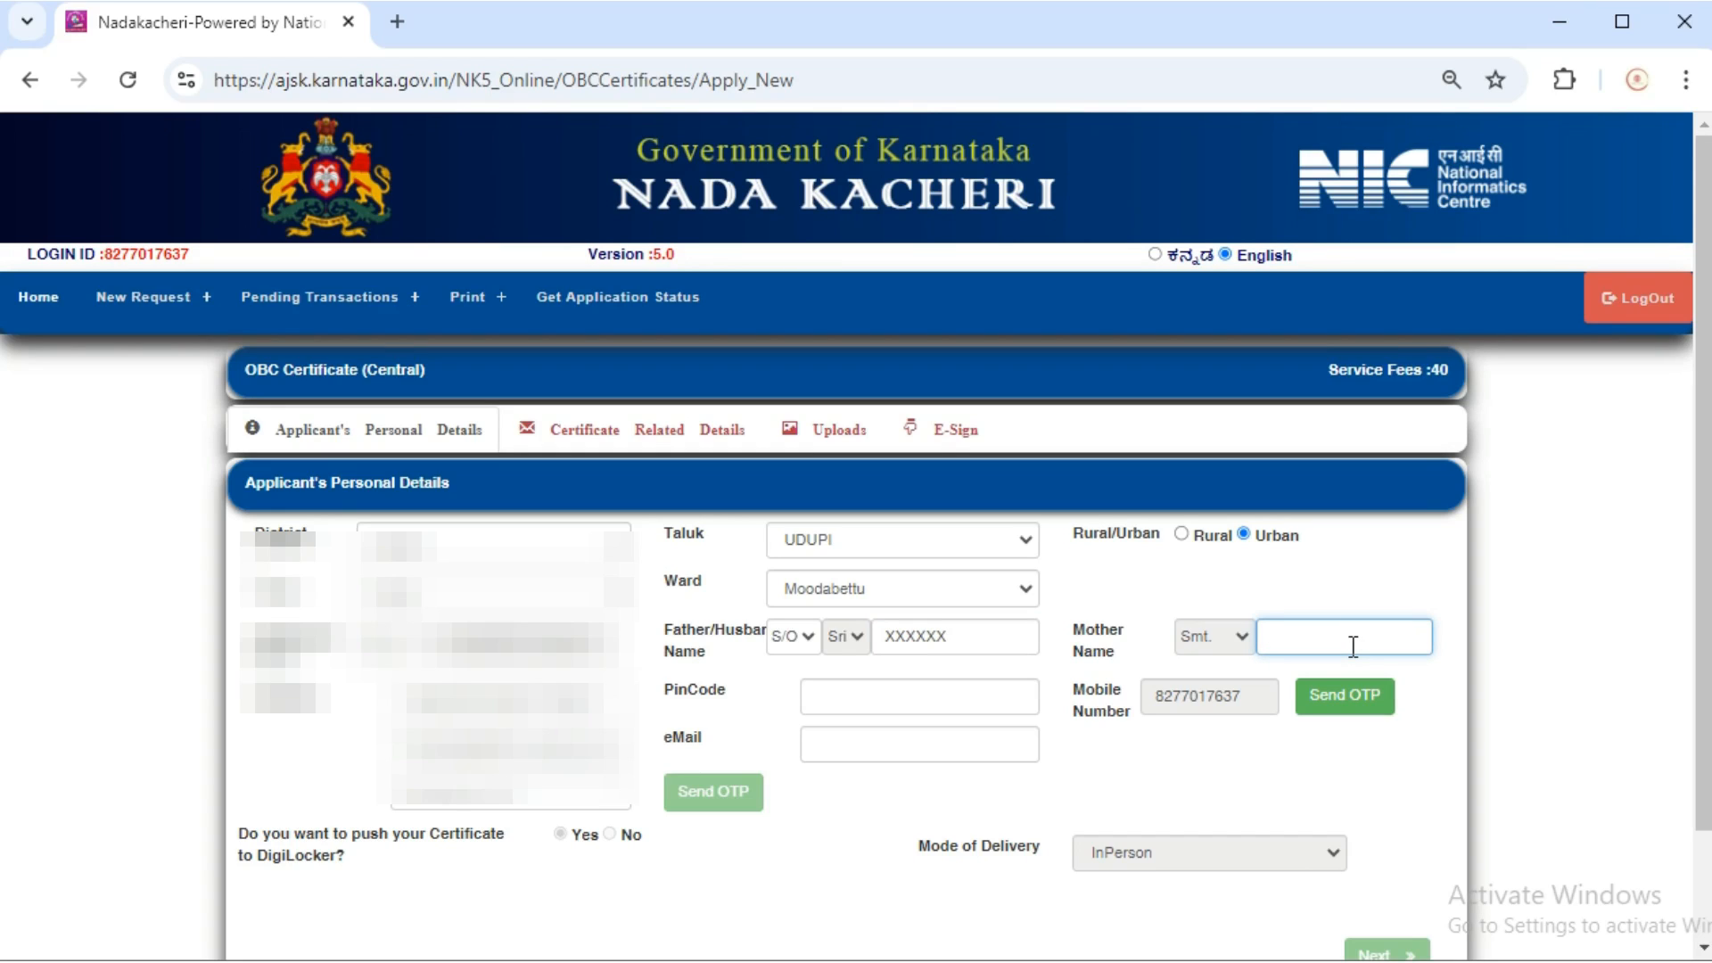
type("XXXXXX")
Clear the text from all three existing address lines.
triple_click(514, 705)
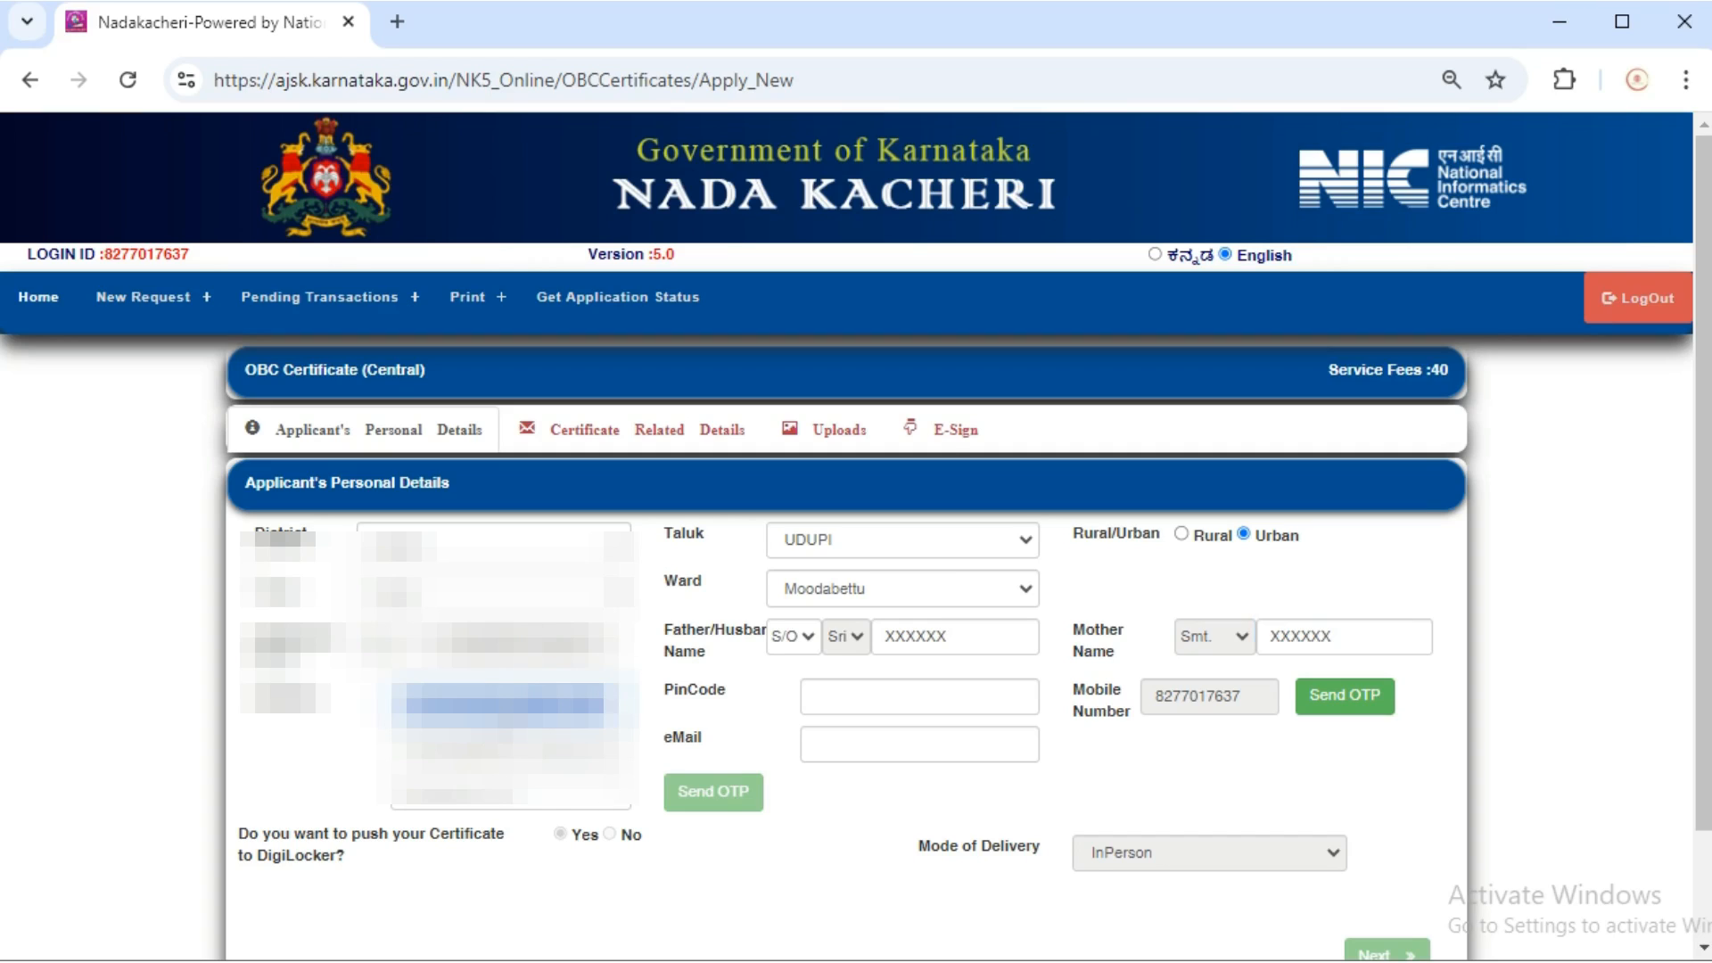
key("BackSpace")
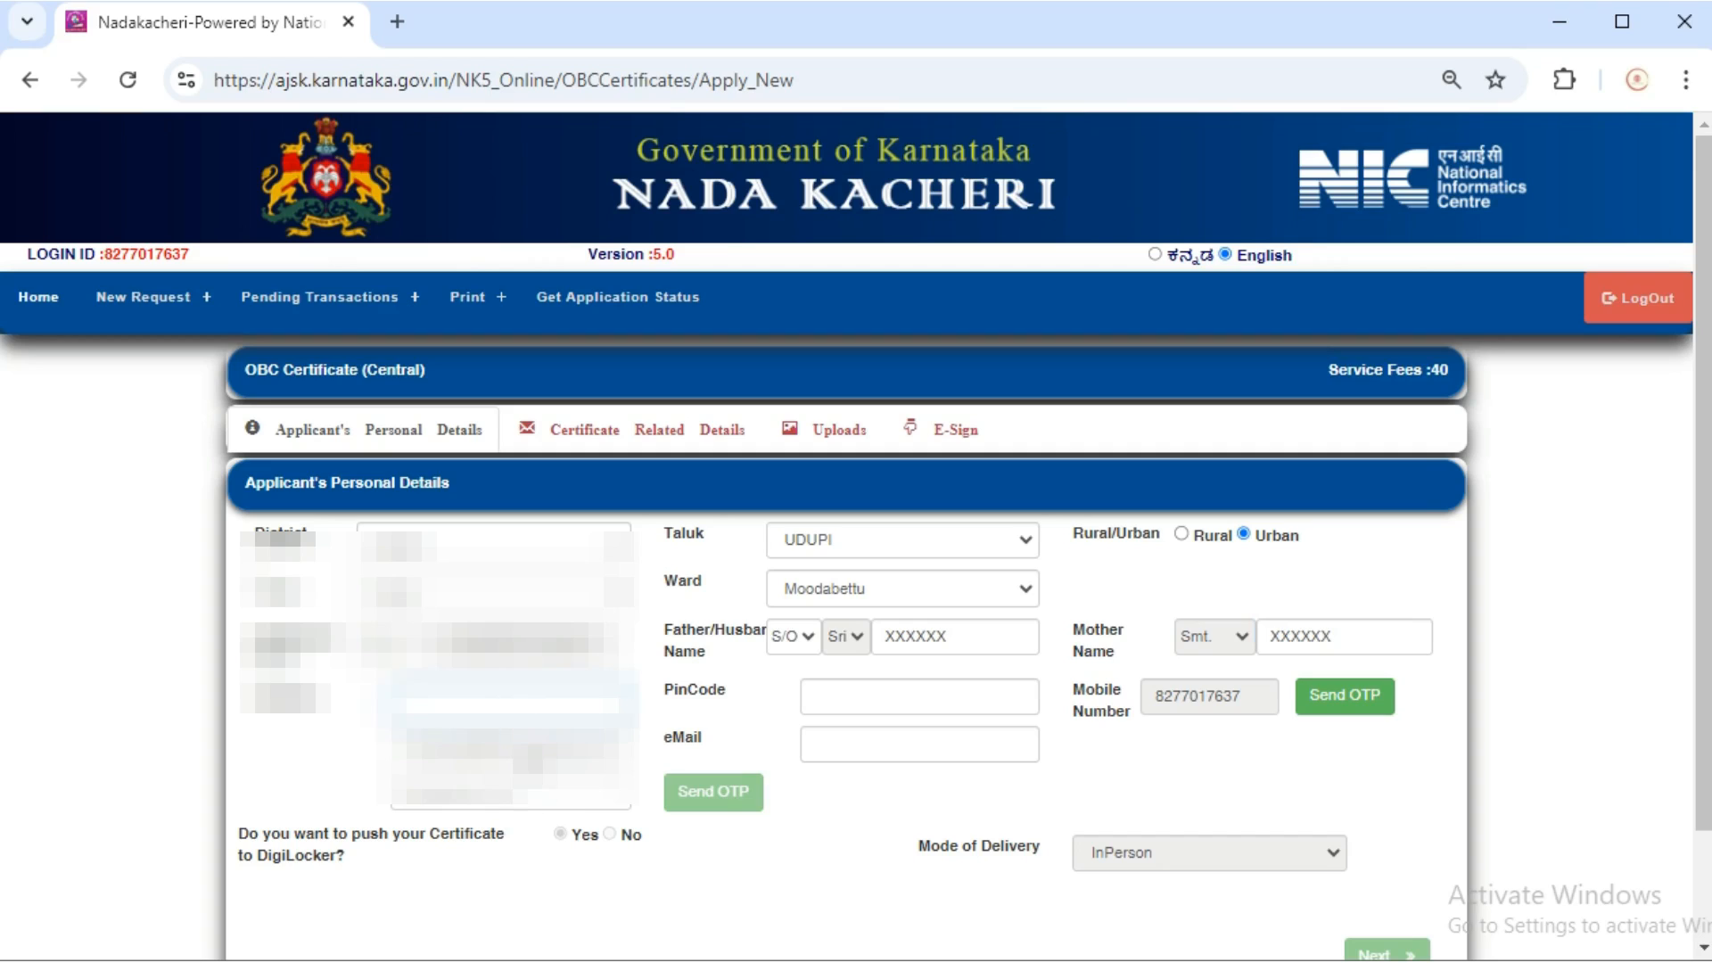
triple_click(530, 756)
key("BackSpace")
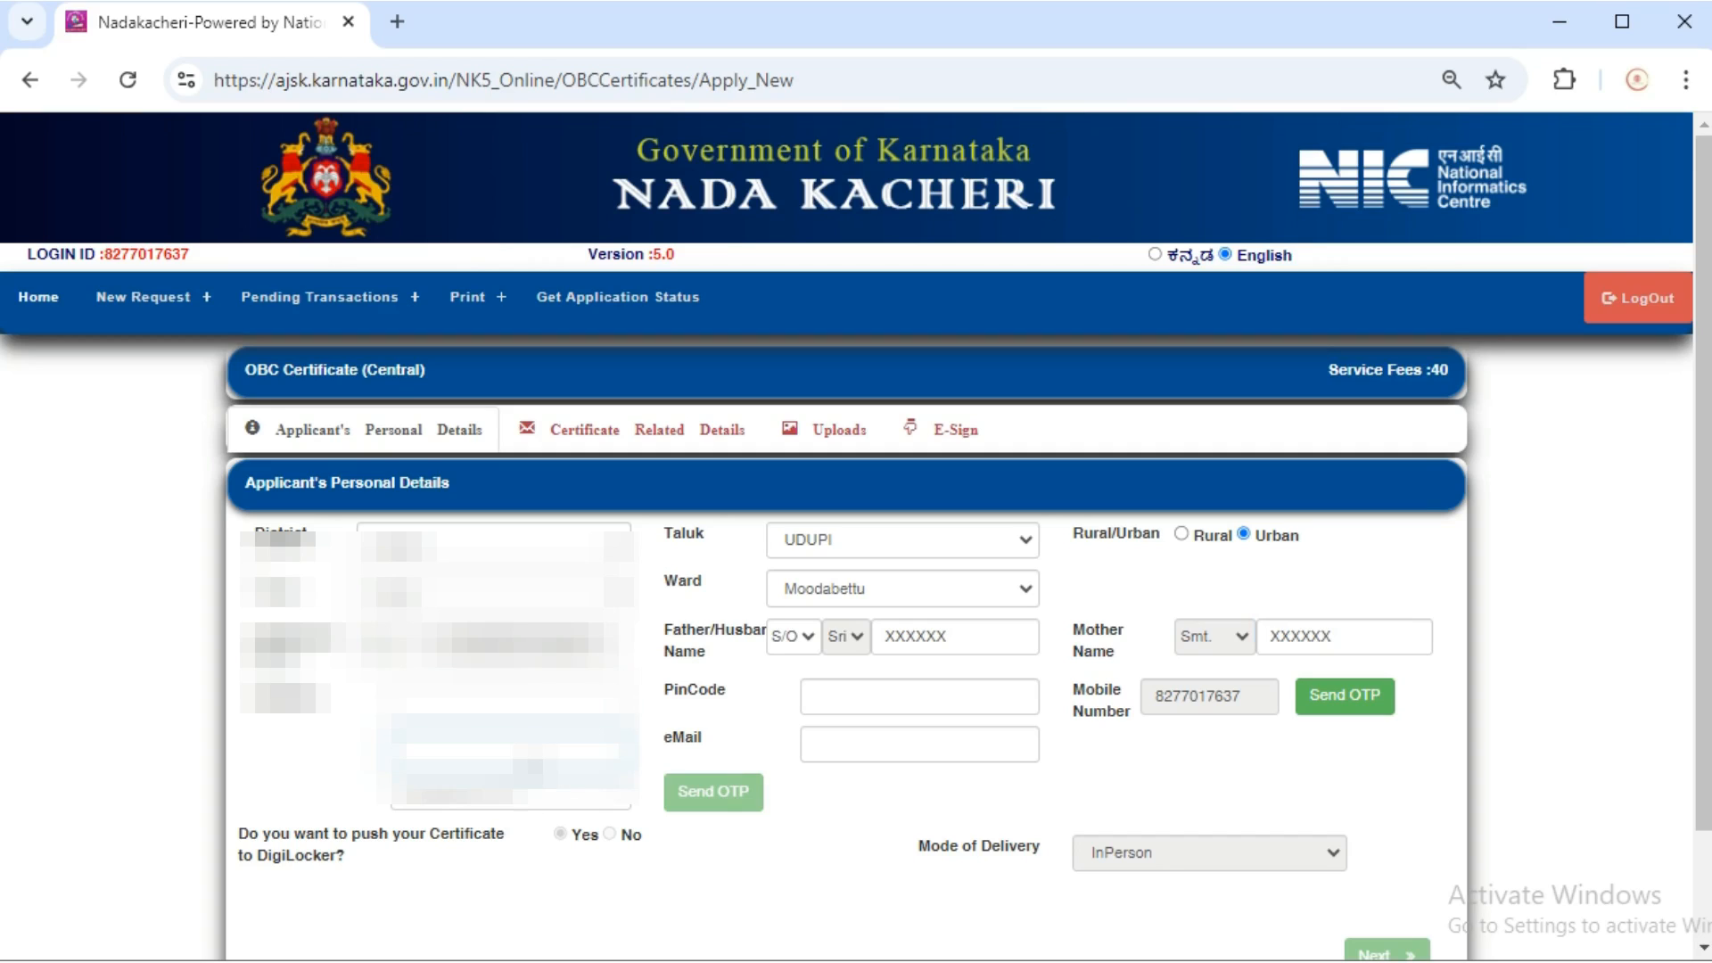
left_click(488, 803)
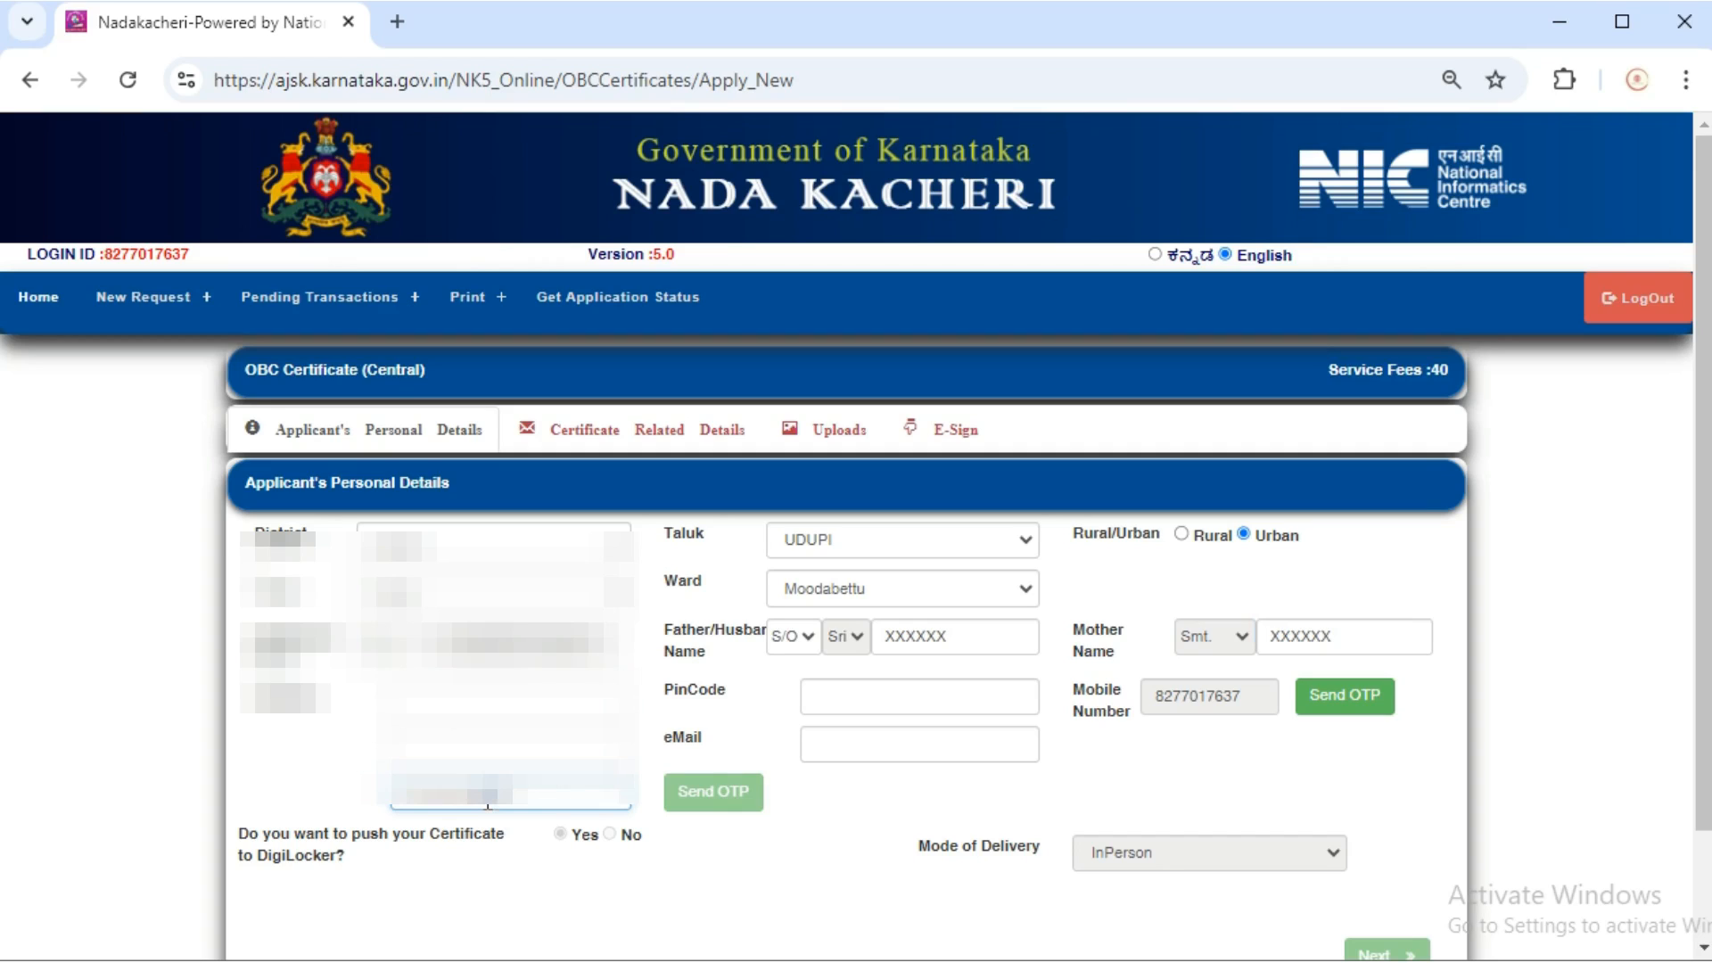
triple_click(487, 789)
key("BackSpace")
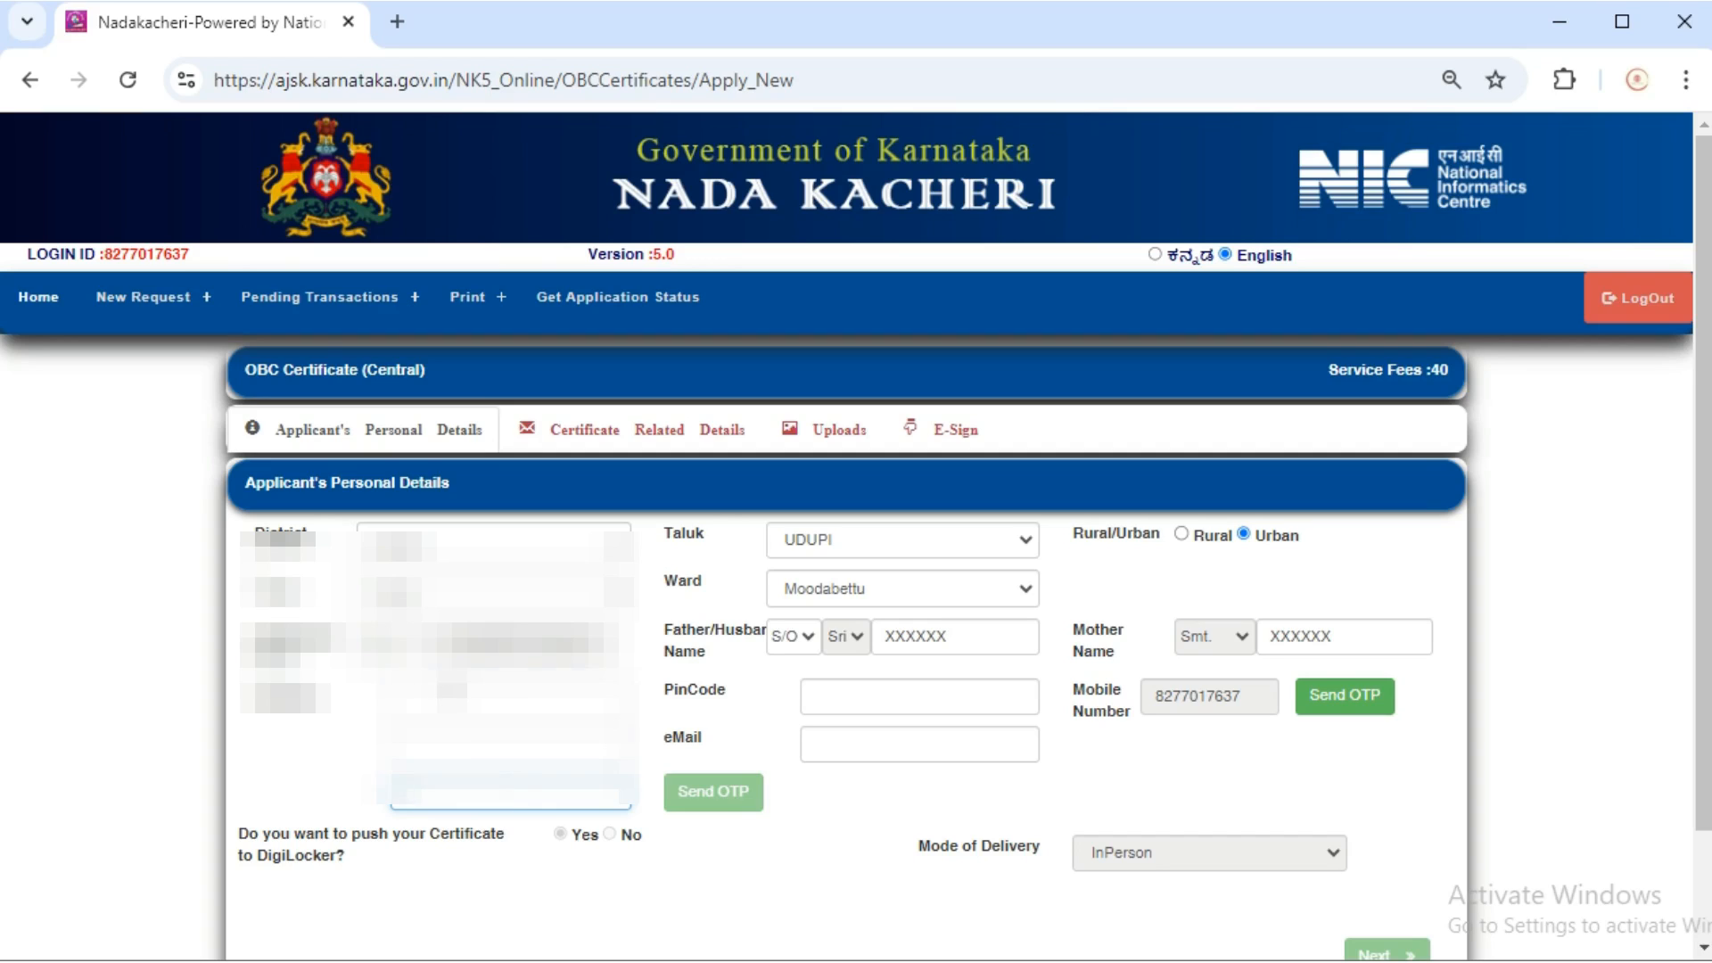
Type the new address into the first and second address lines.
left_click(466, 701)
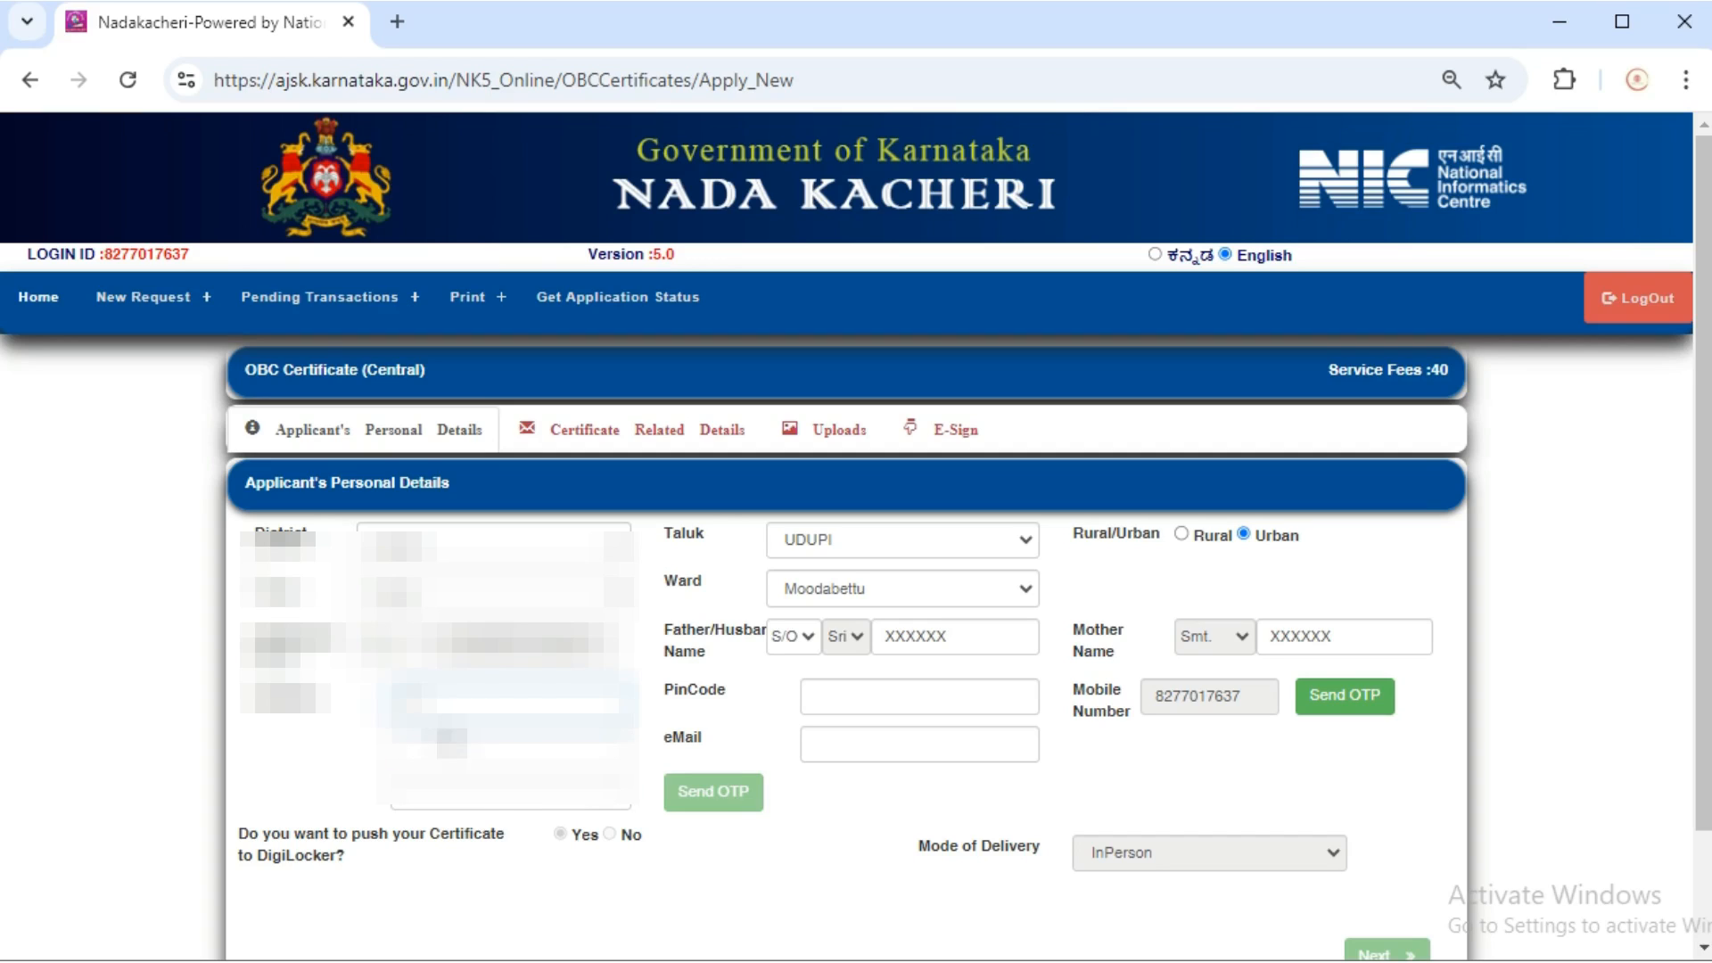
type("XXXX")
left_click(452, 746)
type("XXXXXX")
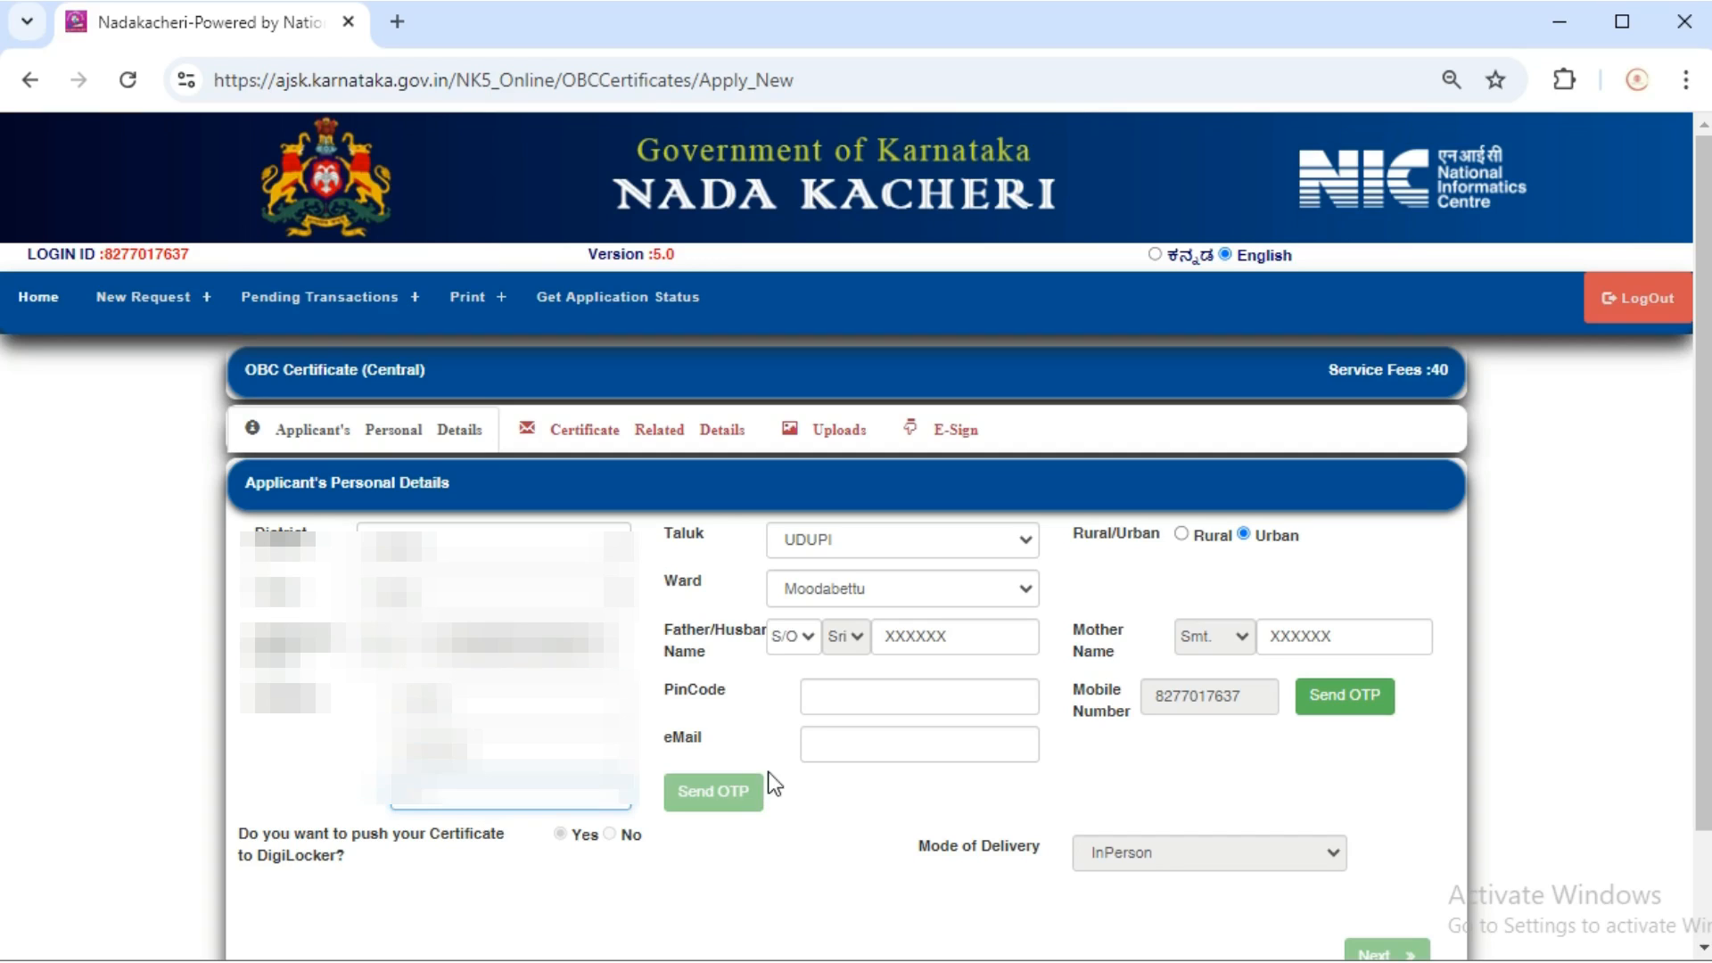
left_click(867, 699)
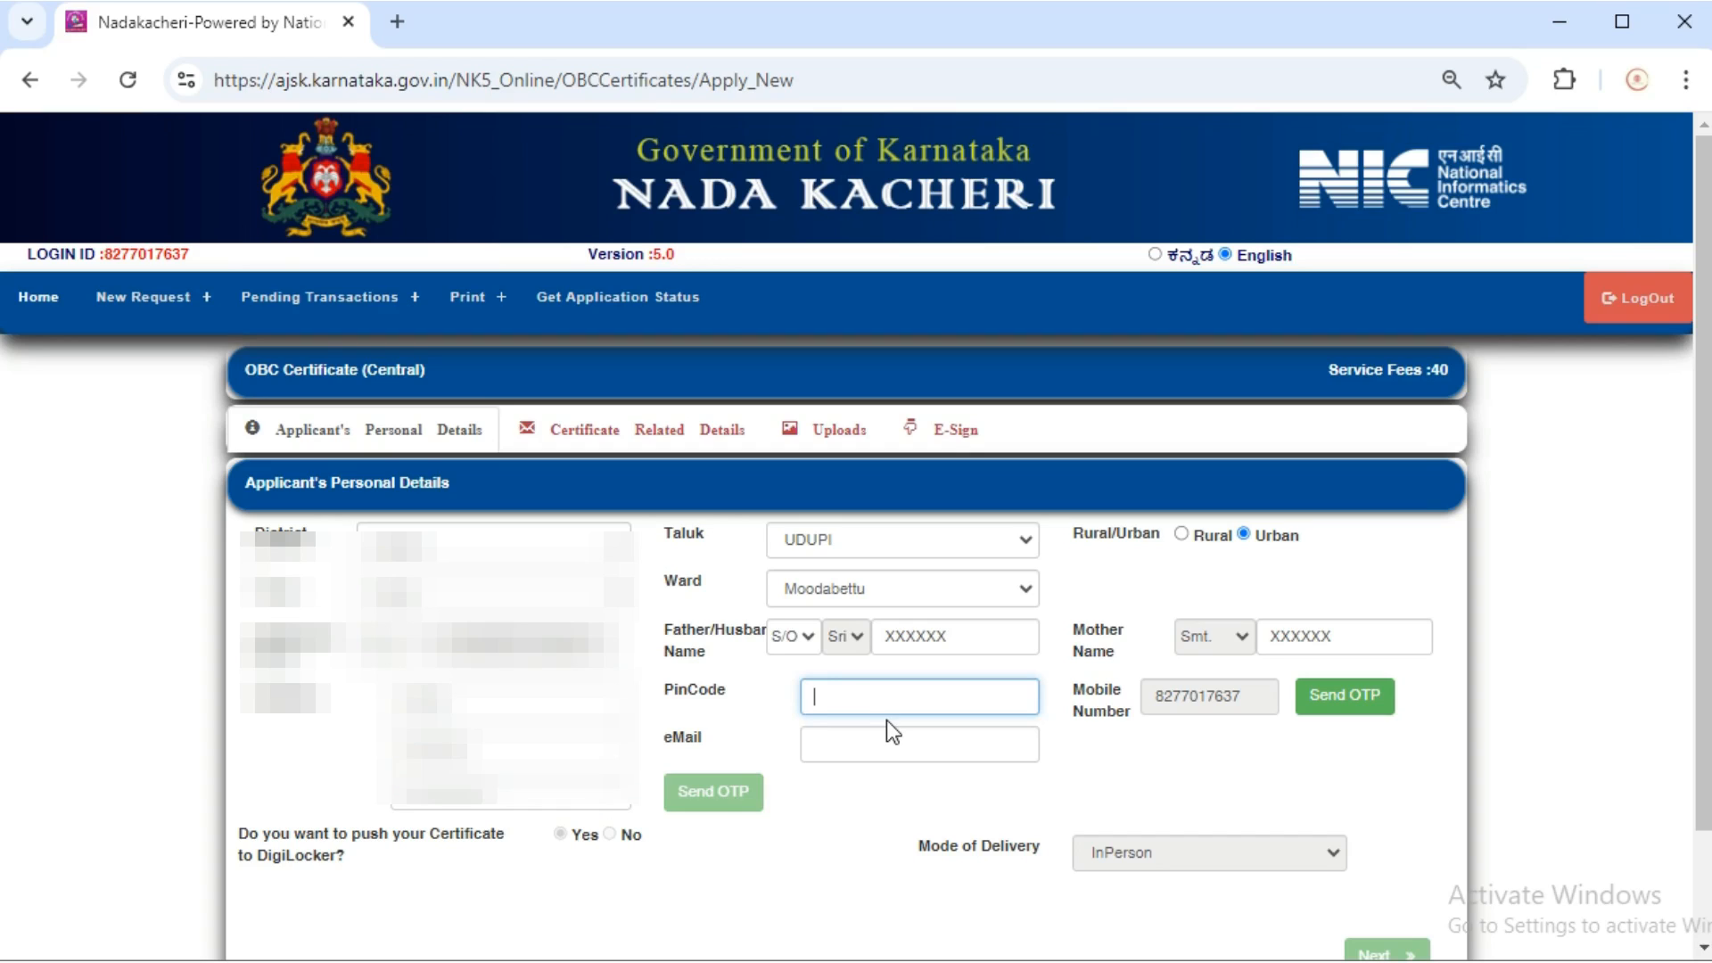
Fill in the PinCode and the applicant's e-mail address, correcting a typo.
type("581111")
left_click(902, 754)
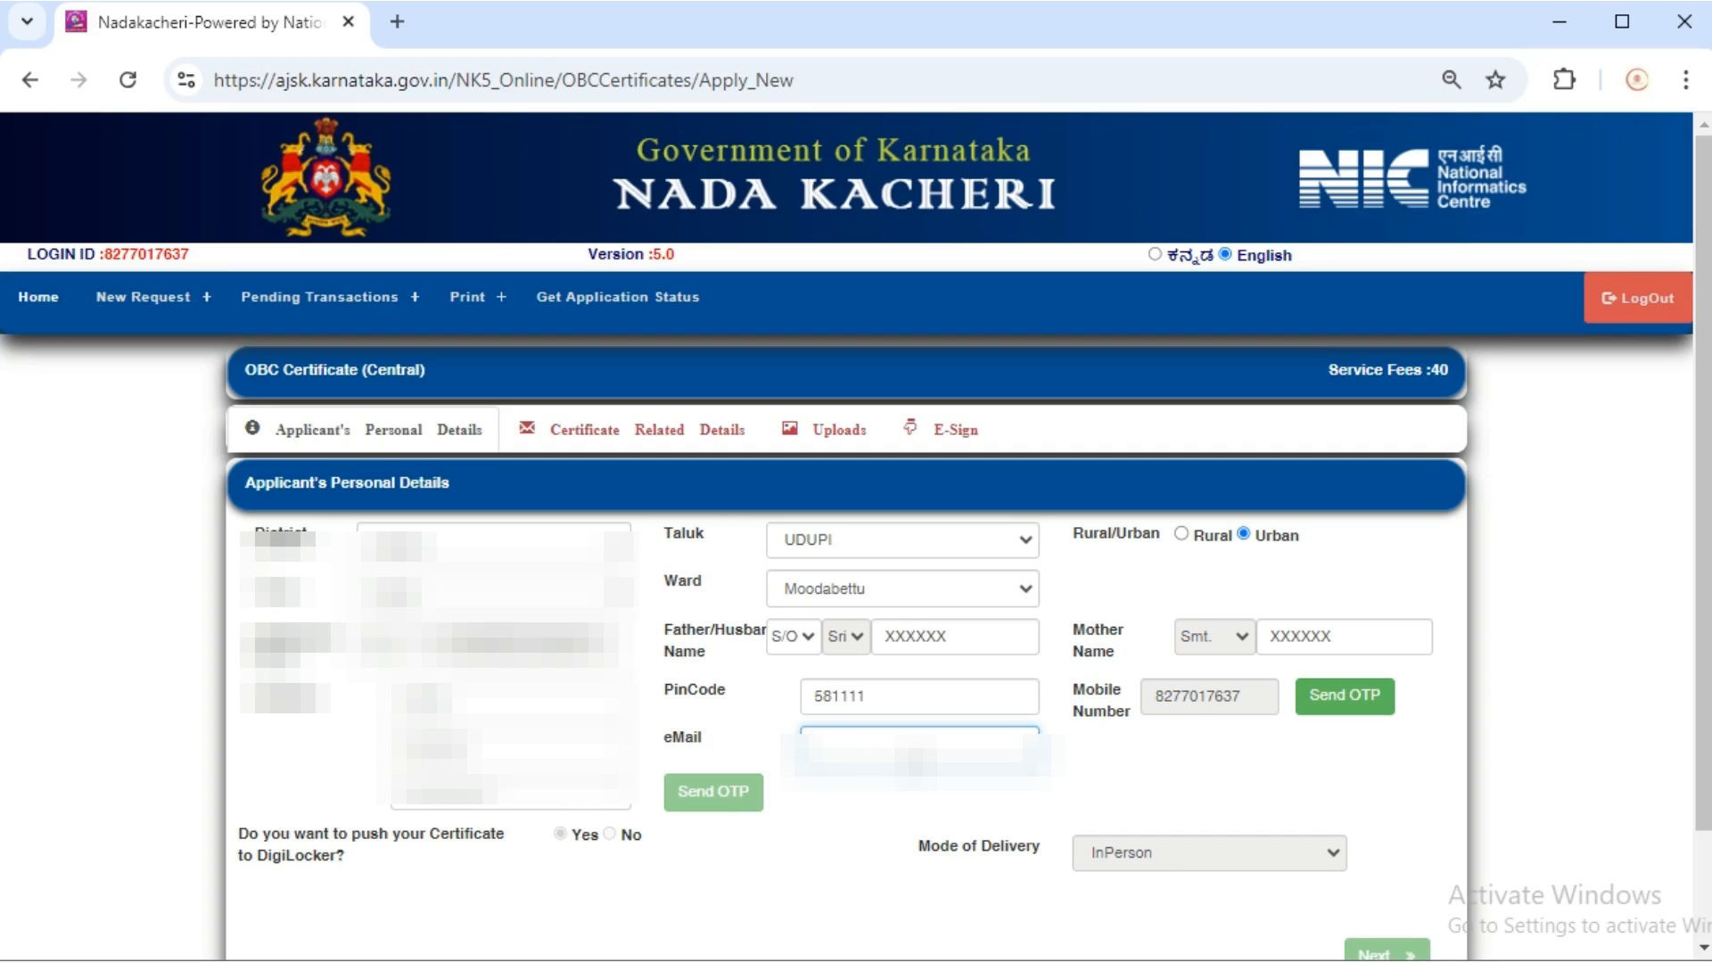
type("xxx")
key("BackSpace")
key("BackSpace")
key("BackSpace")
type("xxxxxxxxxxx")
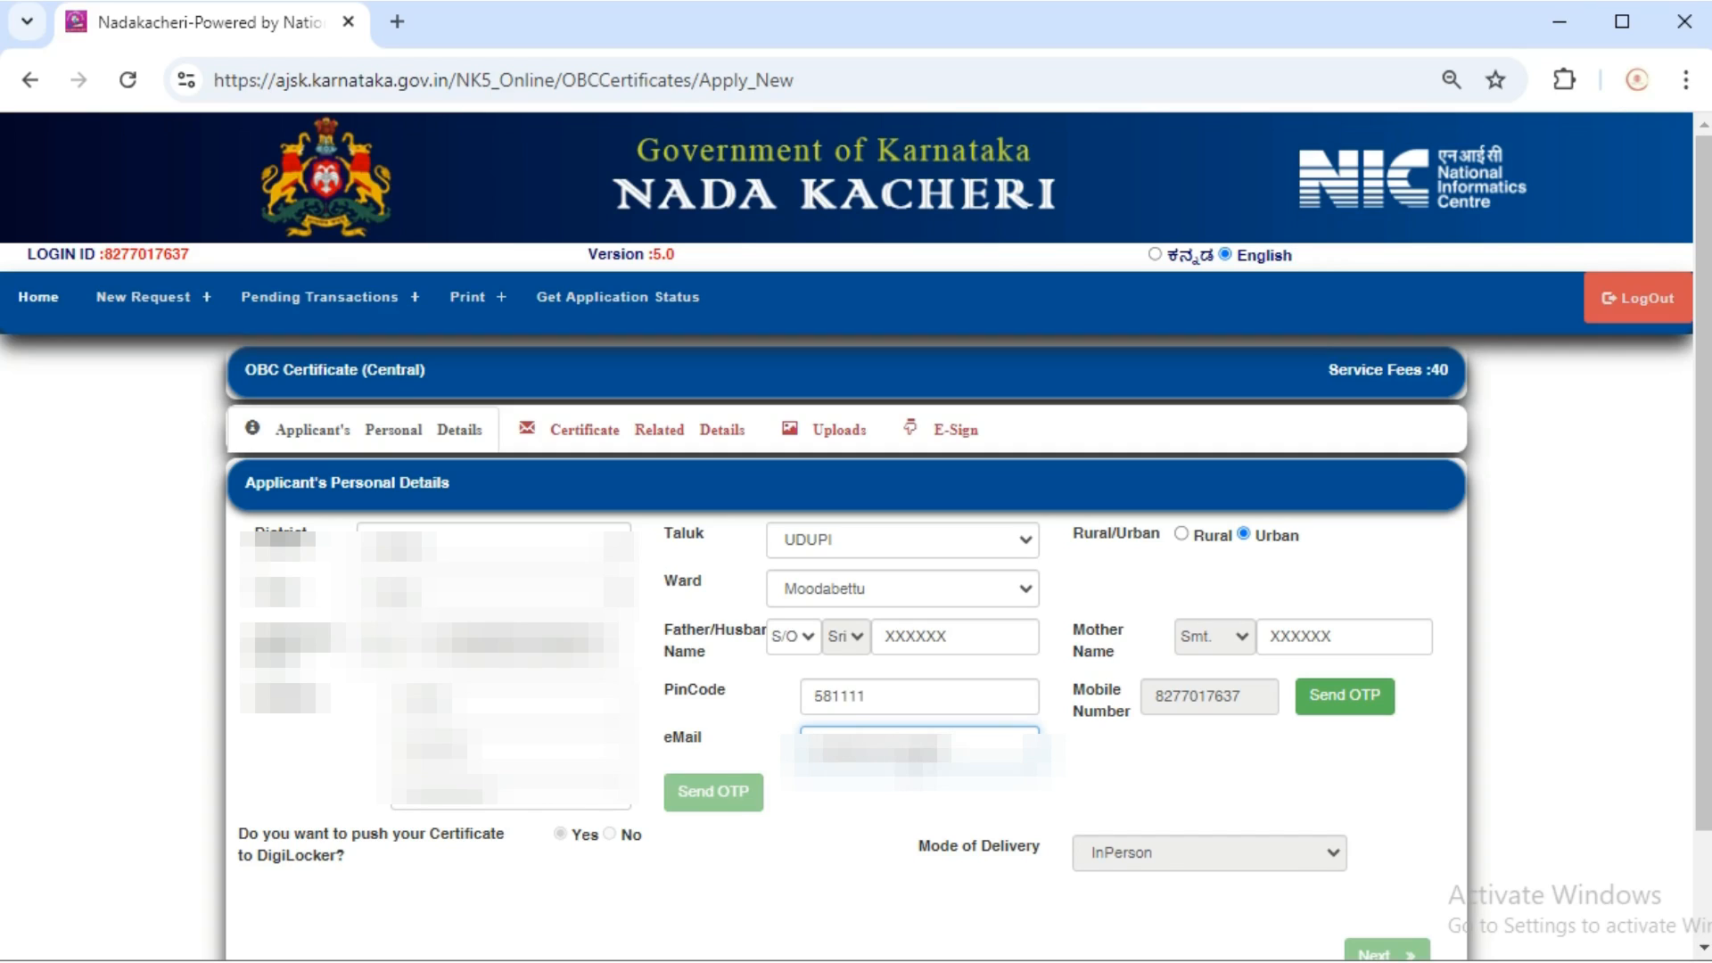
type("xxxxxxxx")
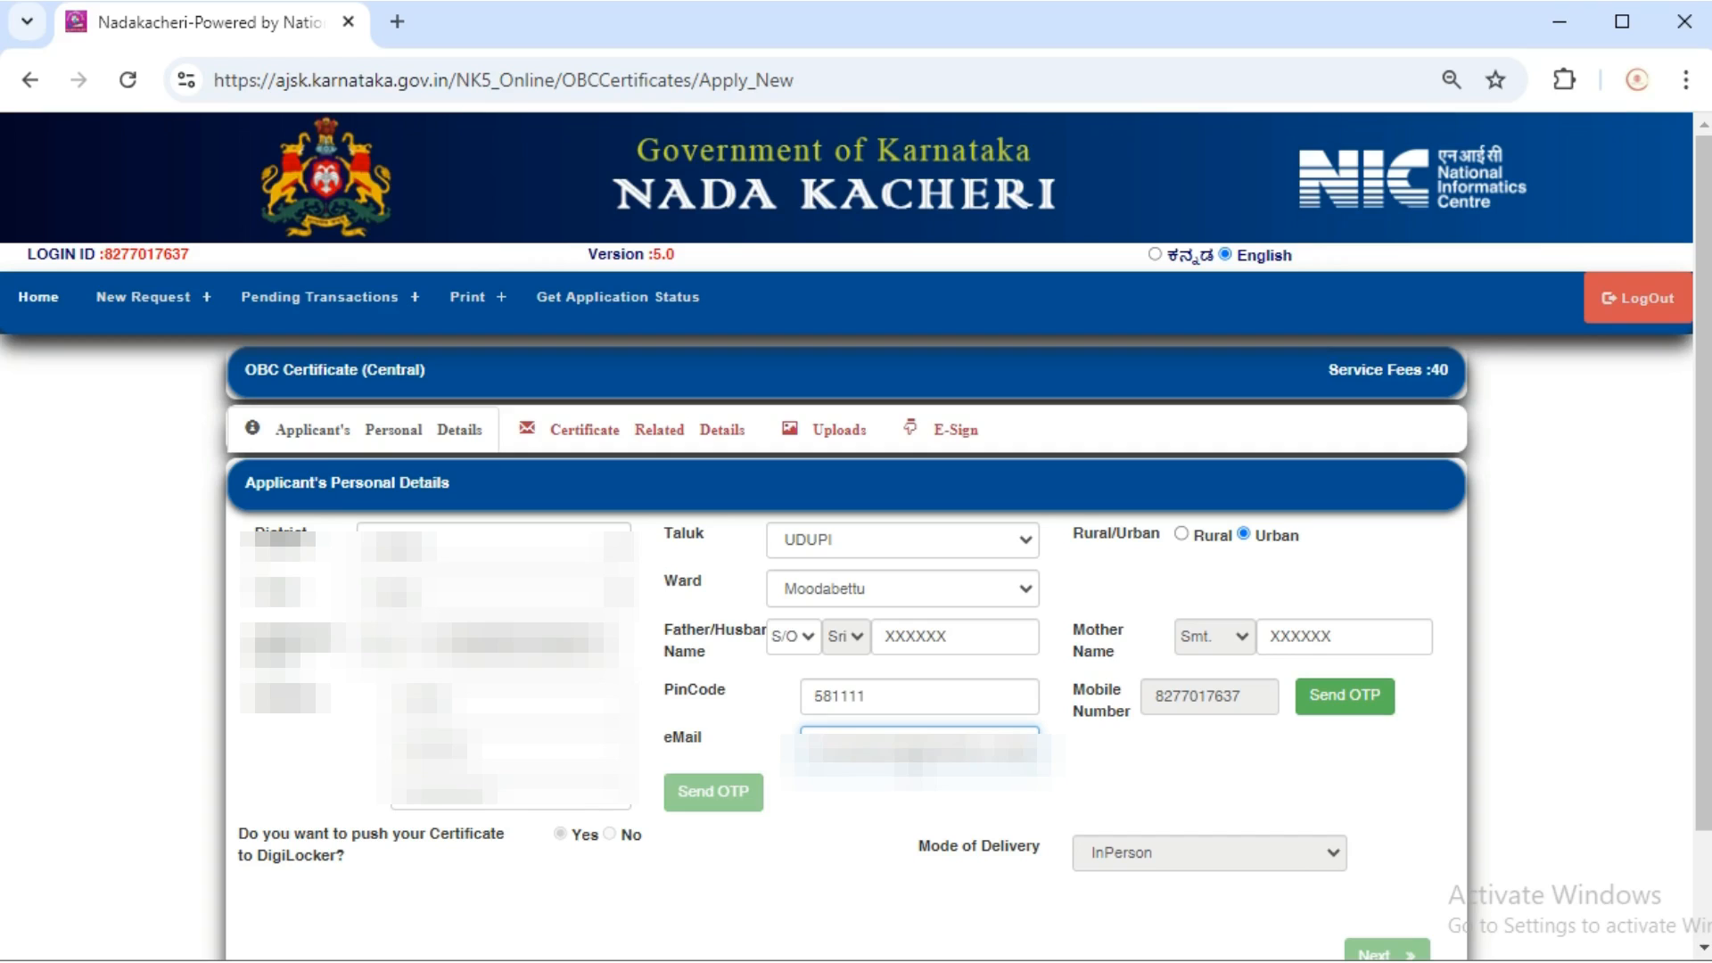
Send a verification OTP to the applicant's e-mail and verify it with the received code.
left_click(714, 813)
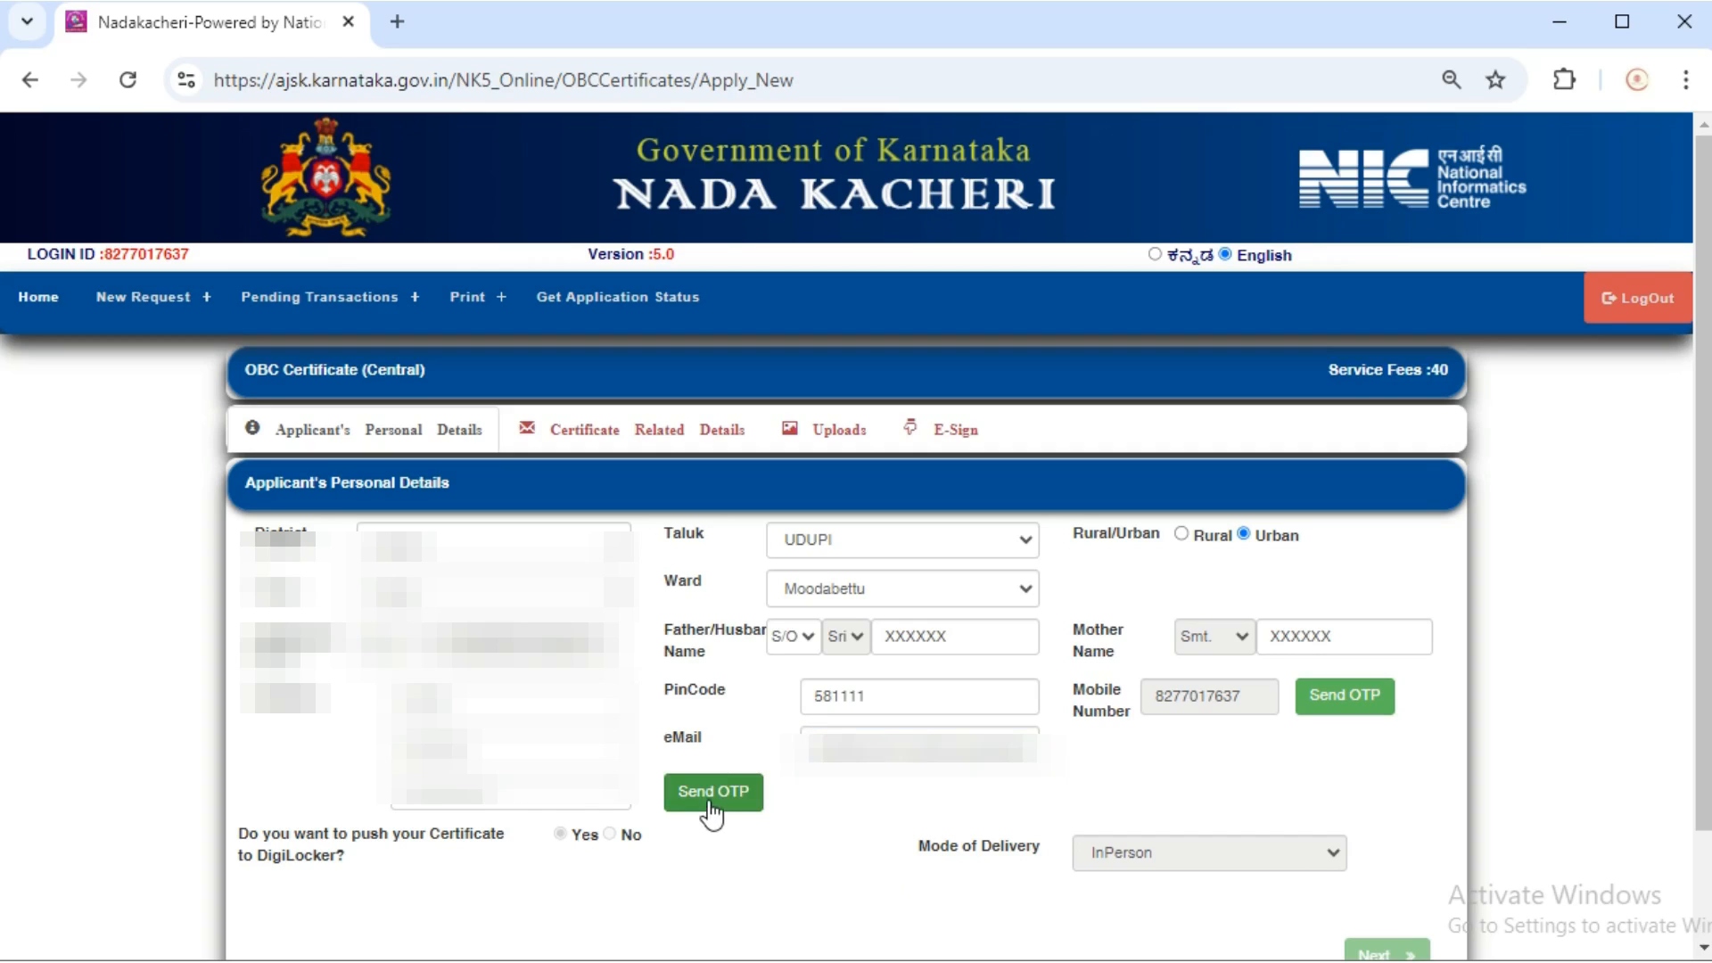
left_click(709, 797)
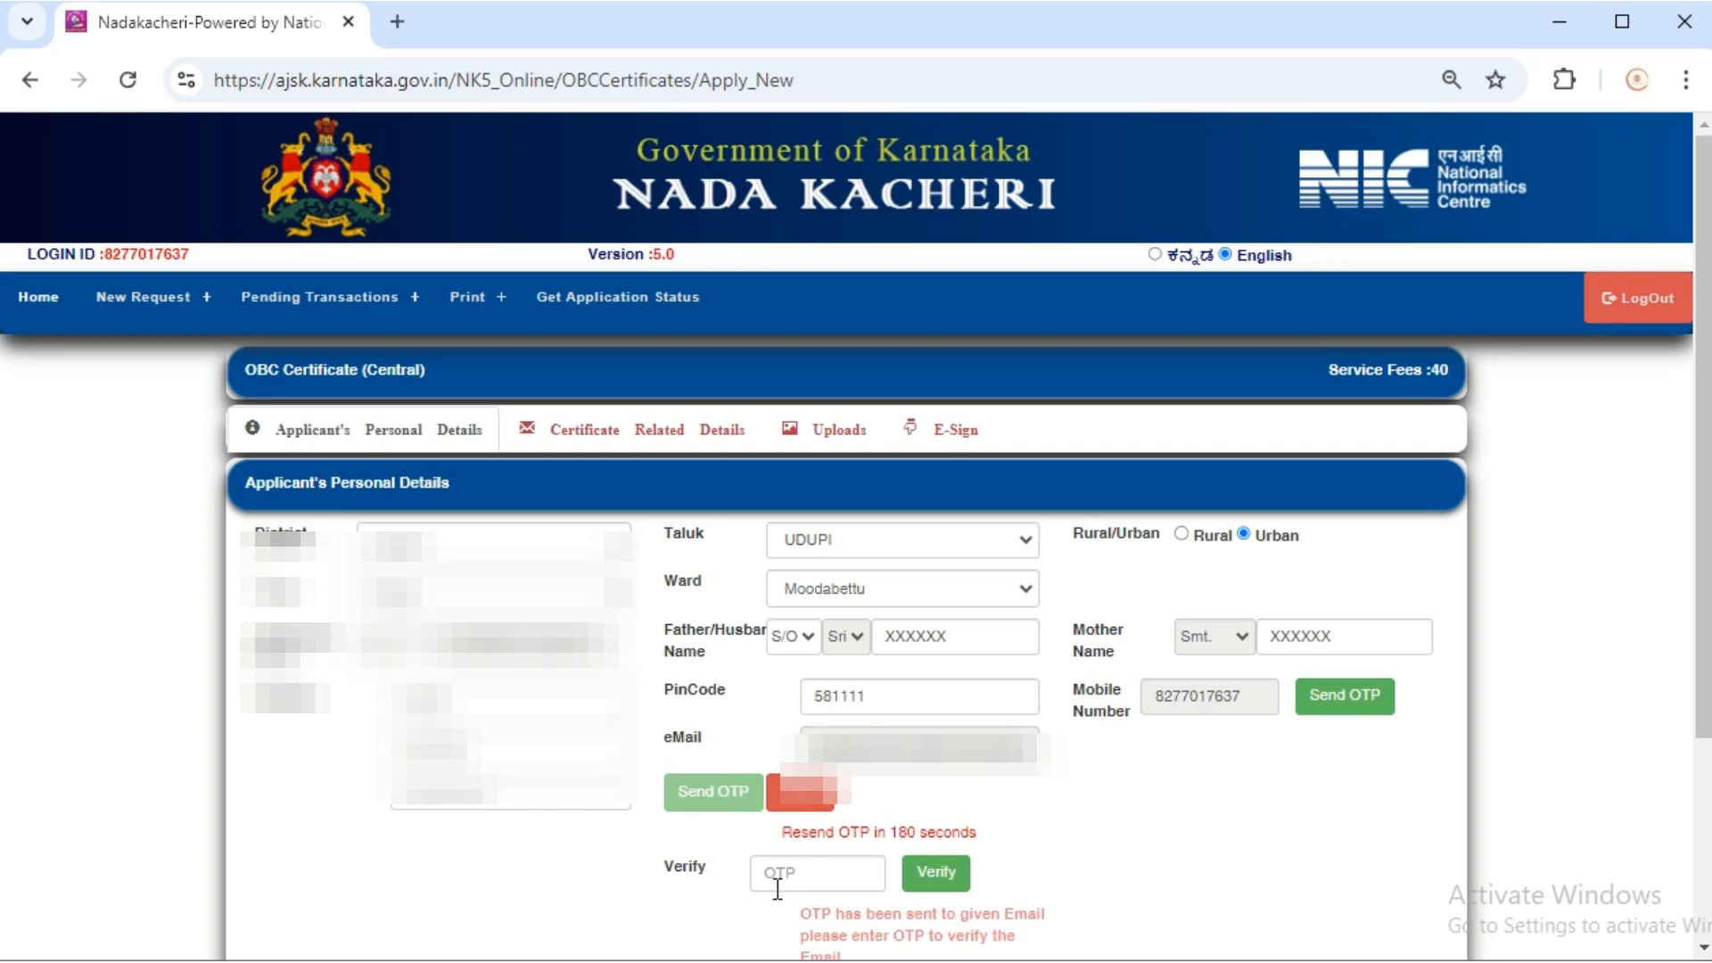
scroll(809, 875, "down", 2)
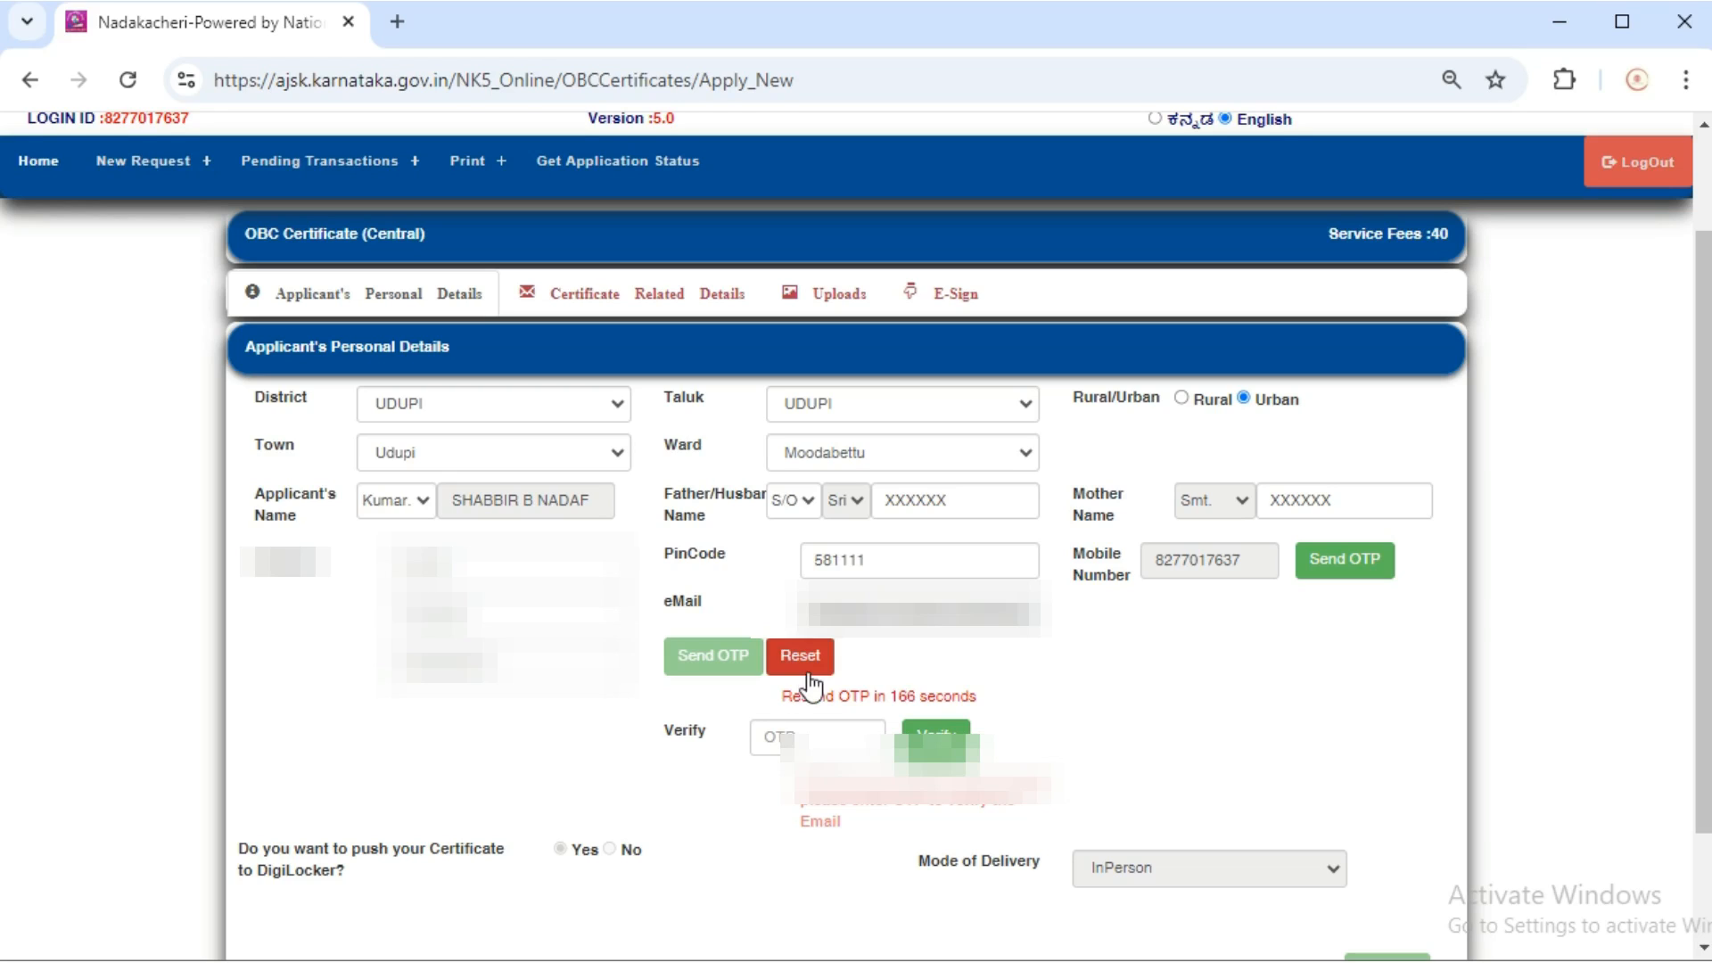
left_click(843, 734)
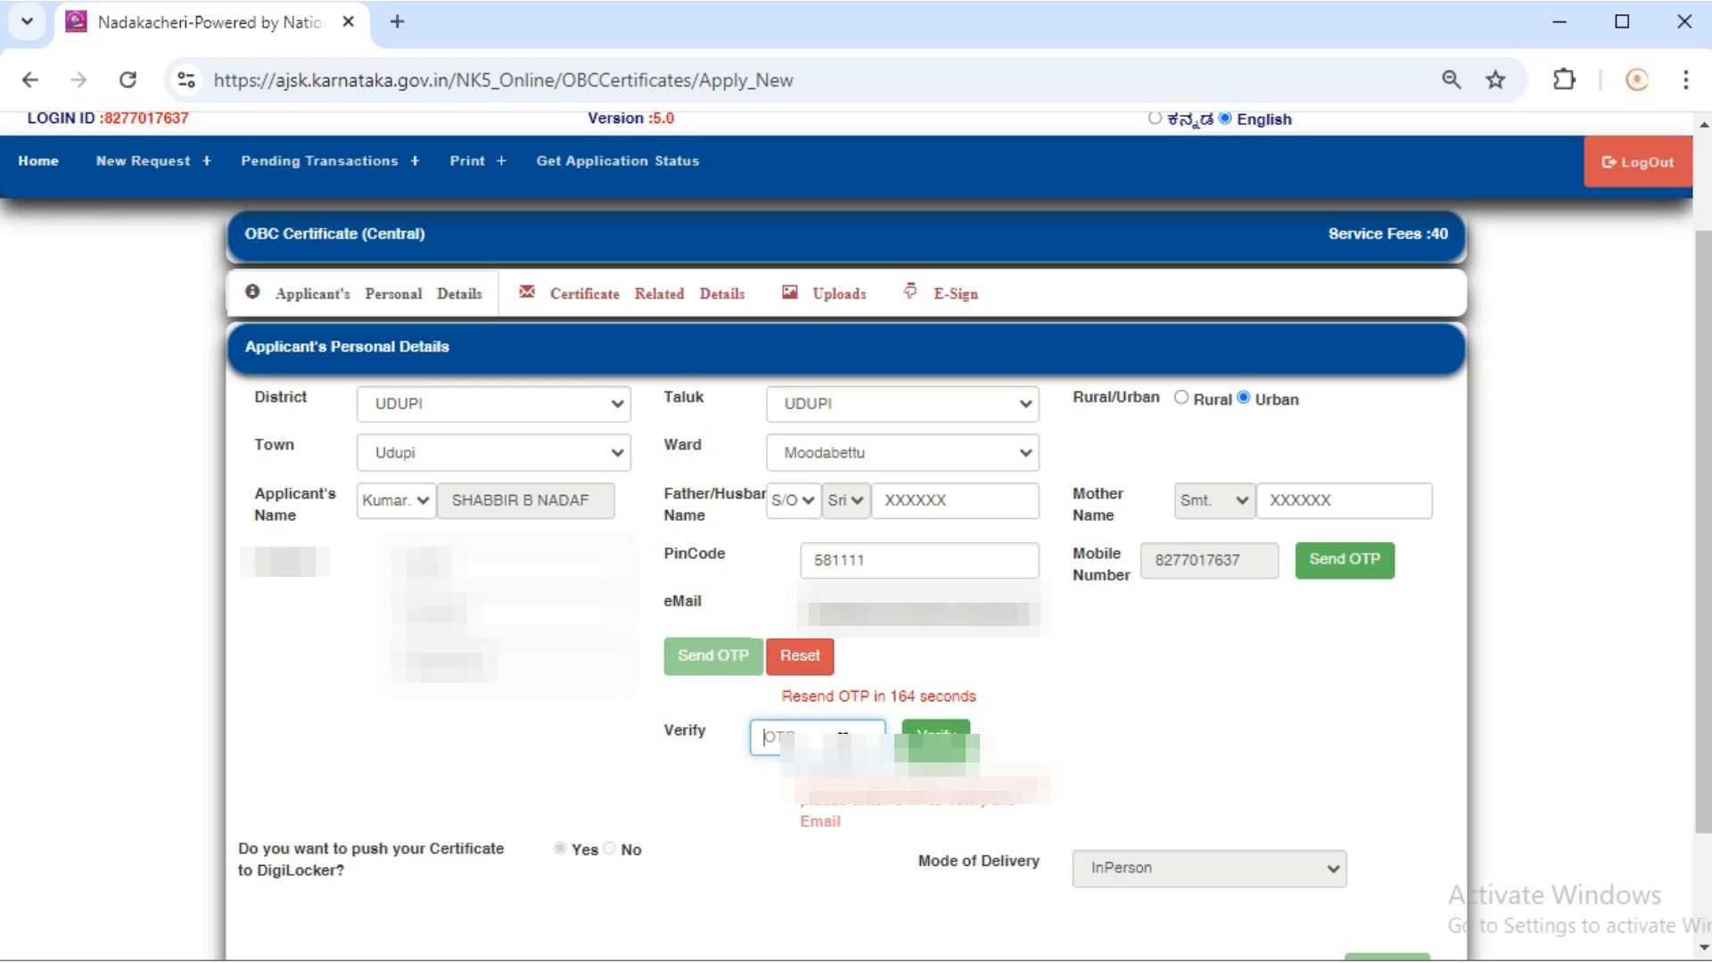
left_click(927, 746)
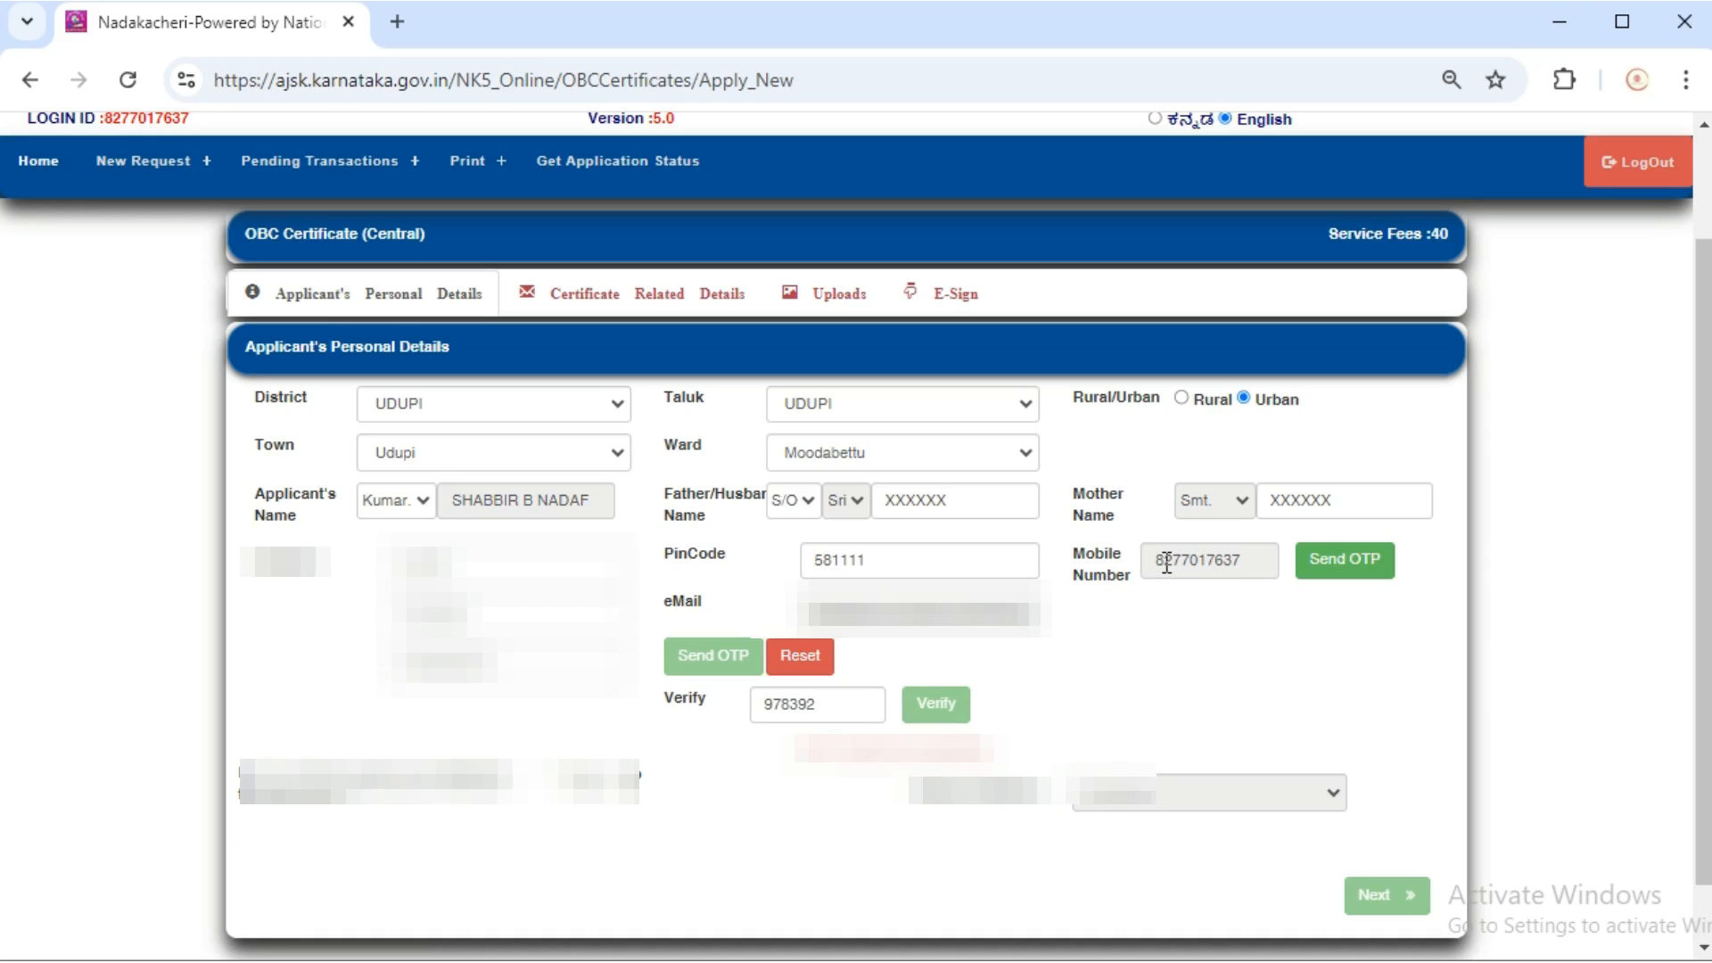
Verify the applicant's mobile number with the received one-time code, then continue to Certificate Related Details.
left_click(1348, 571)
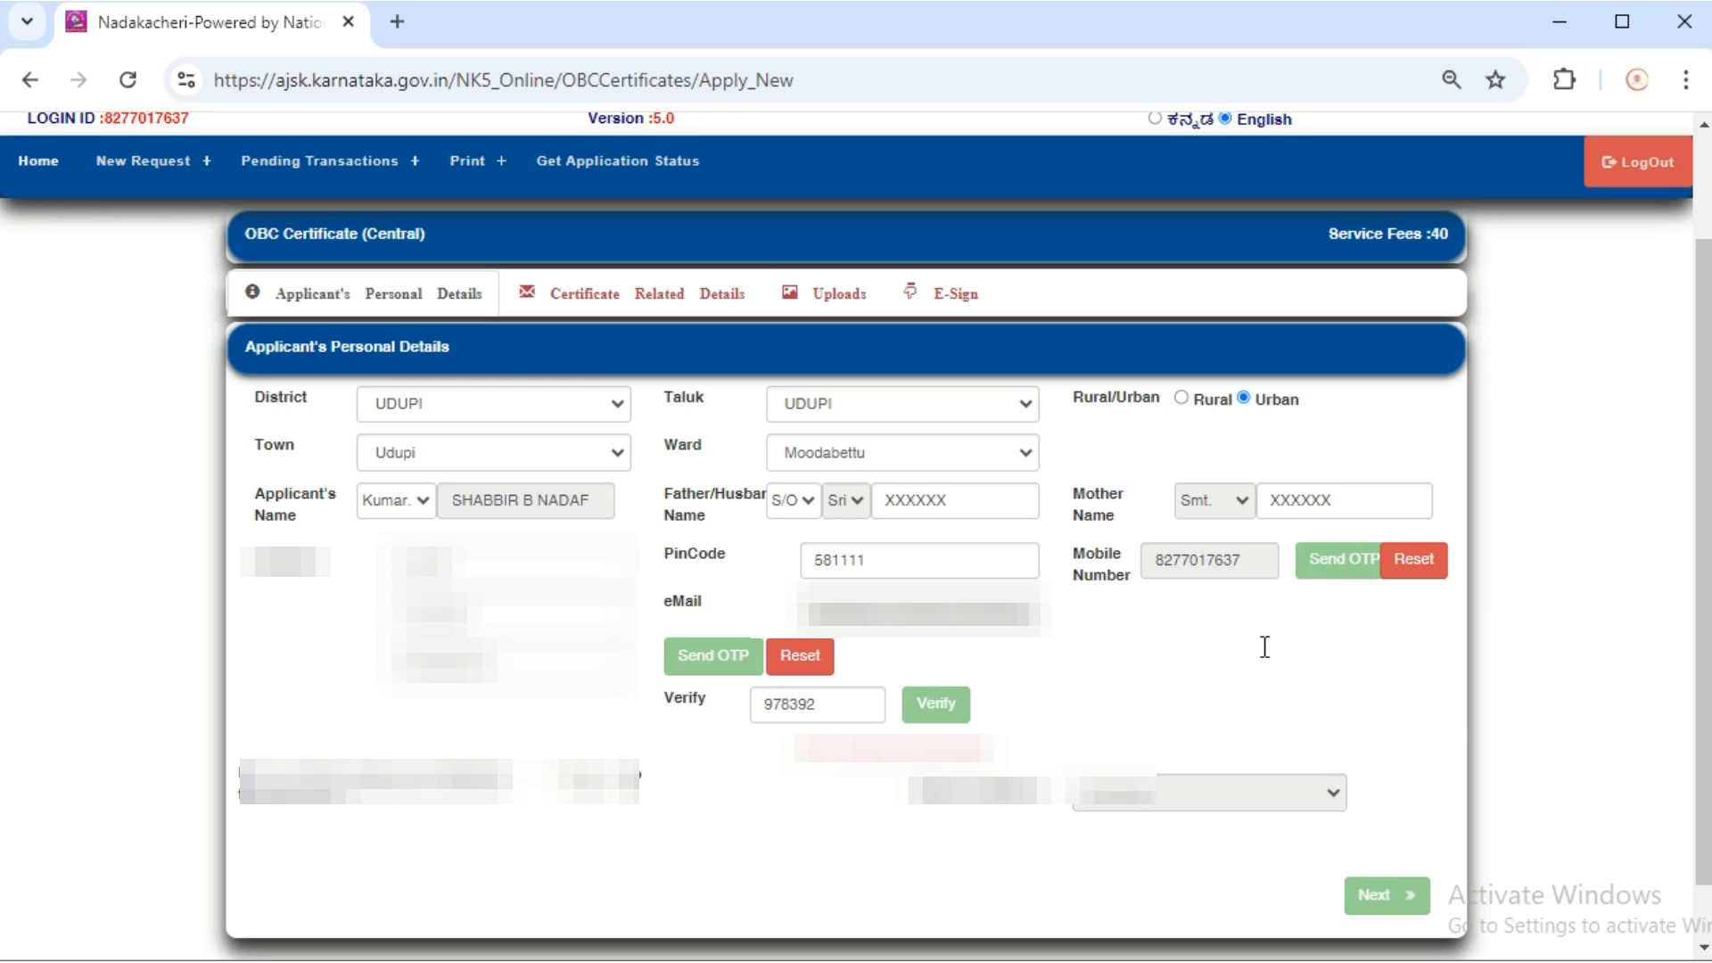
left_click(1228, 676)
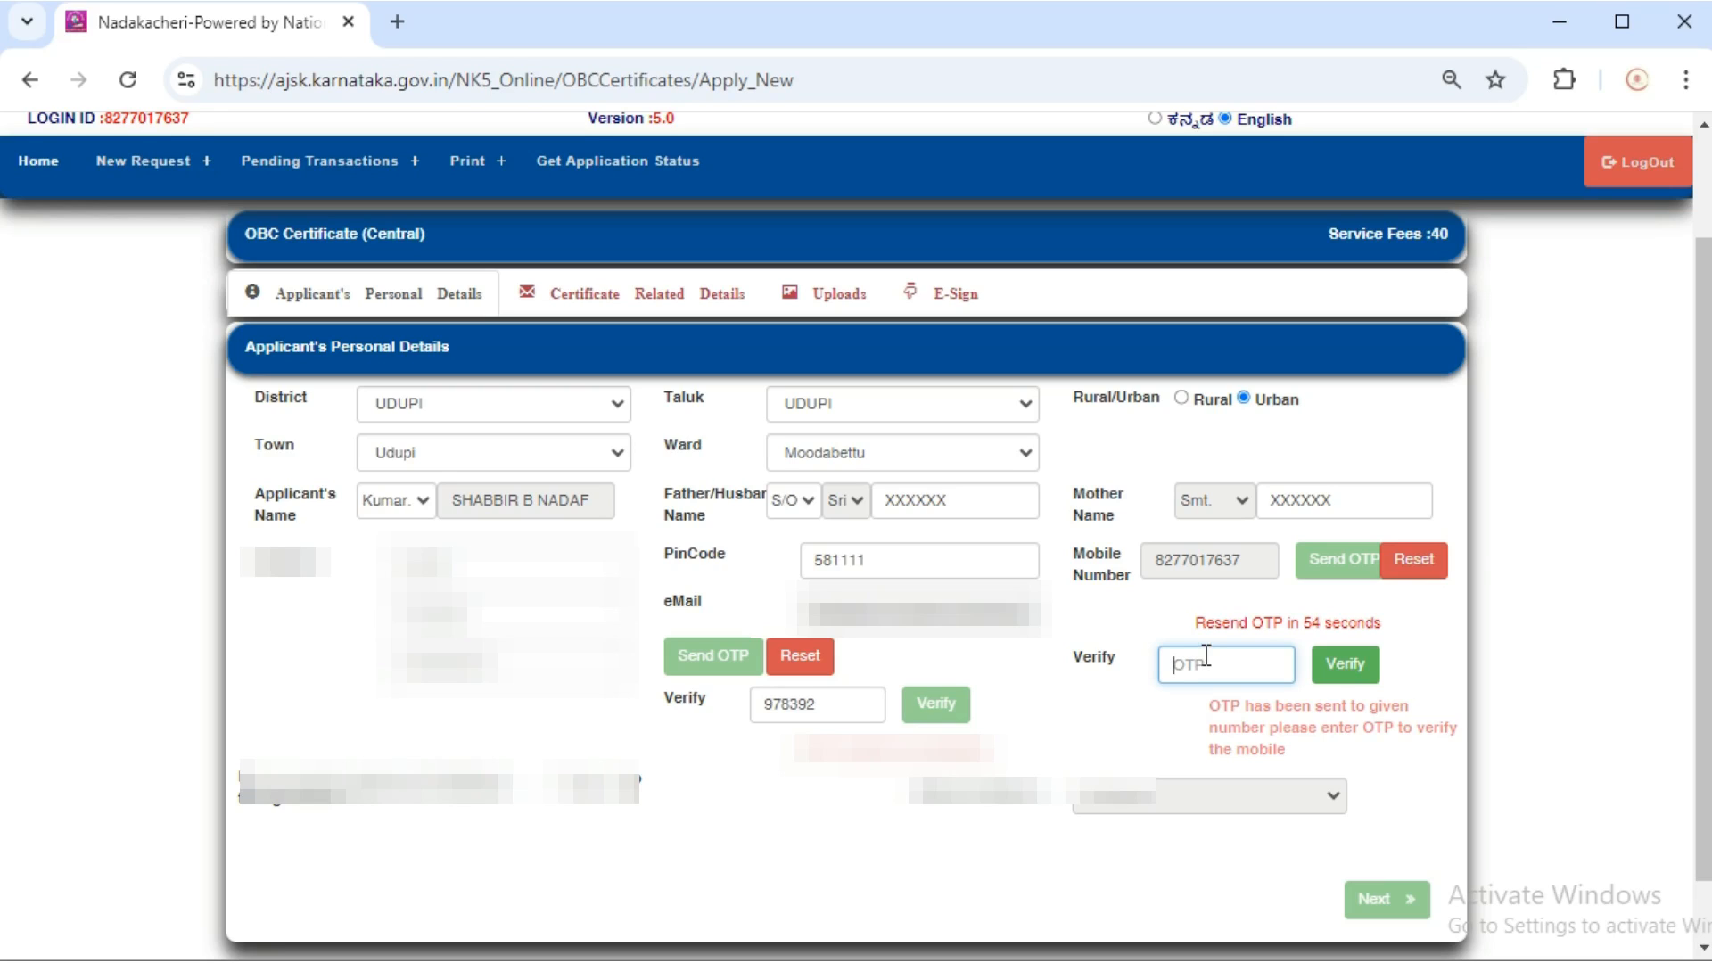
left_click(1372, 665)
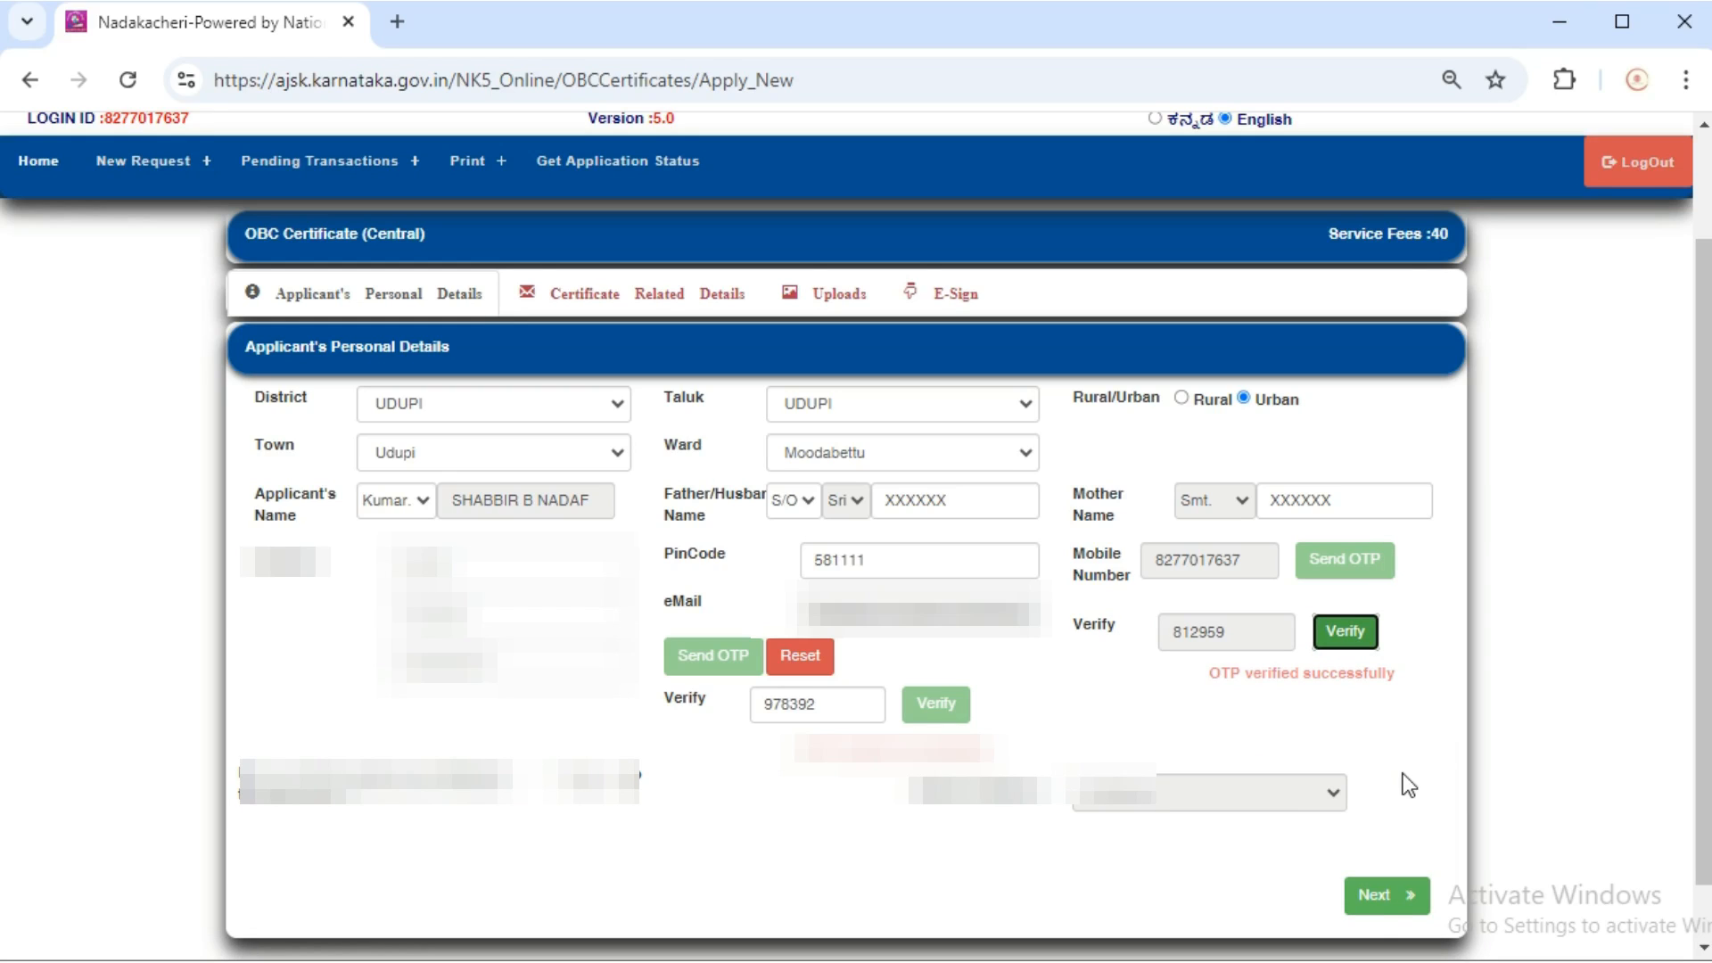
left_click(1389, 906)
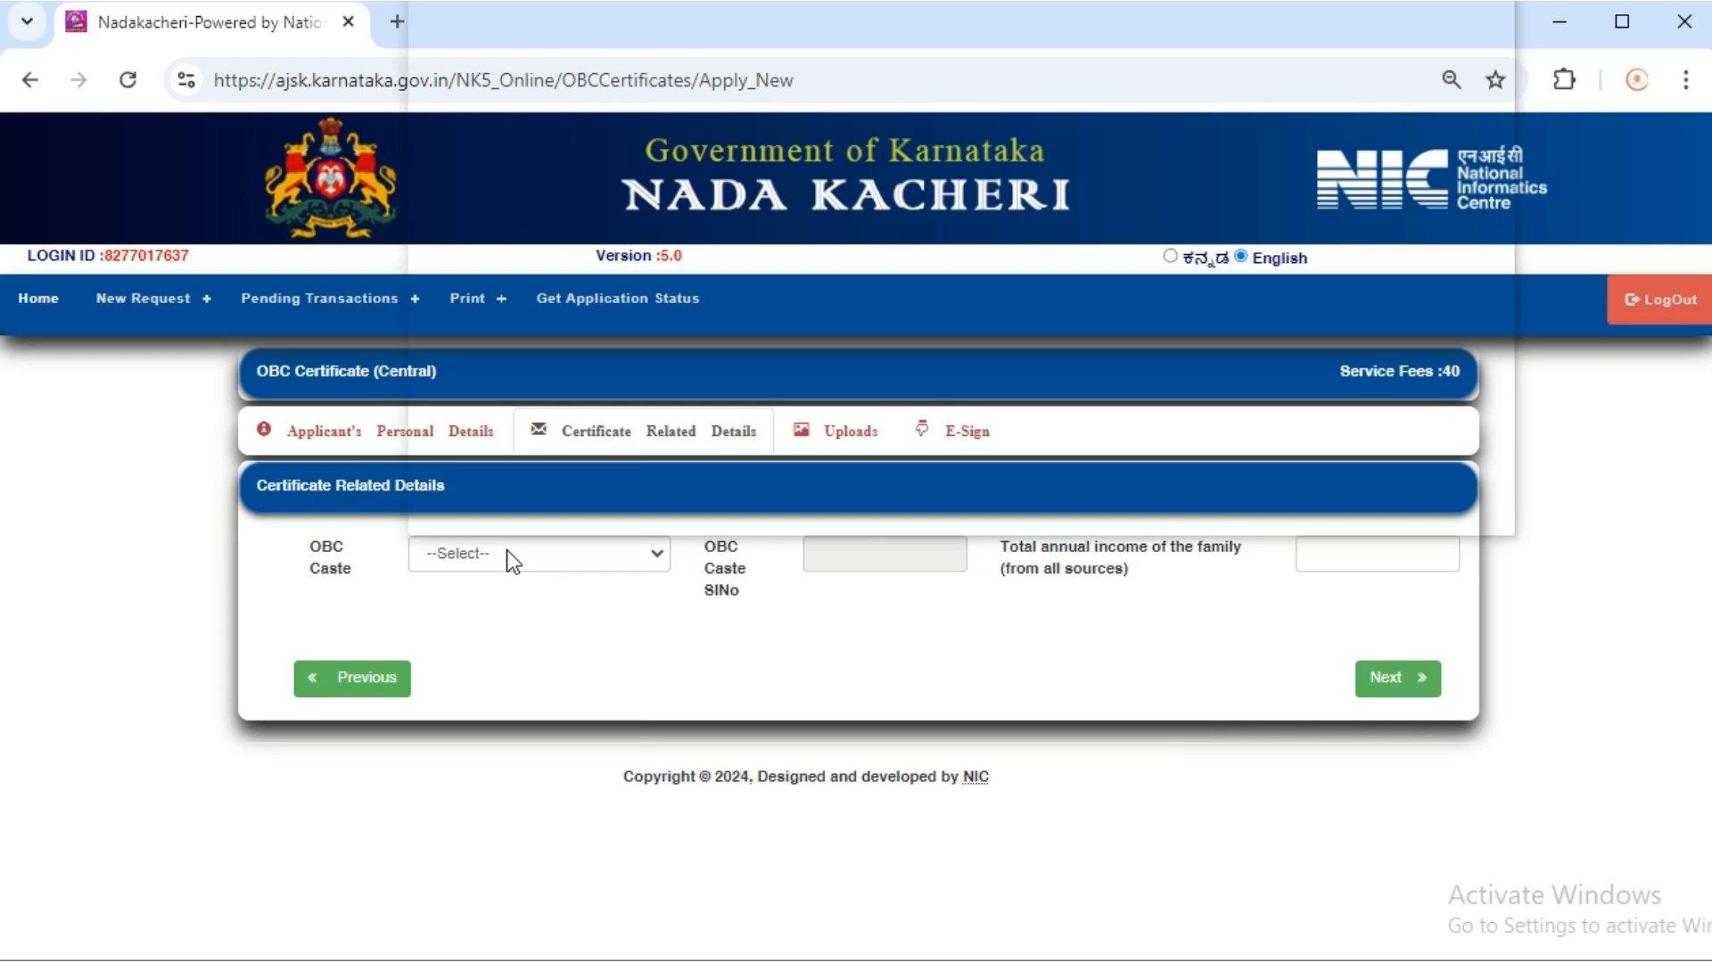
Select Akkasale (SlNo 161) as the OBC caste and enter 28000 as total annual family income.
left_click(506, 551)
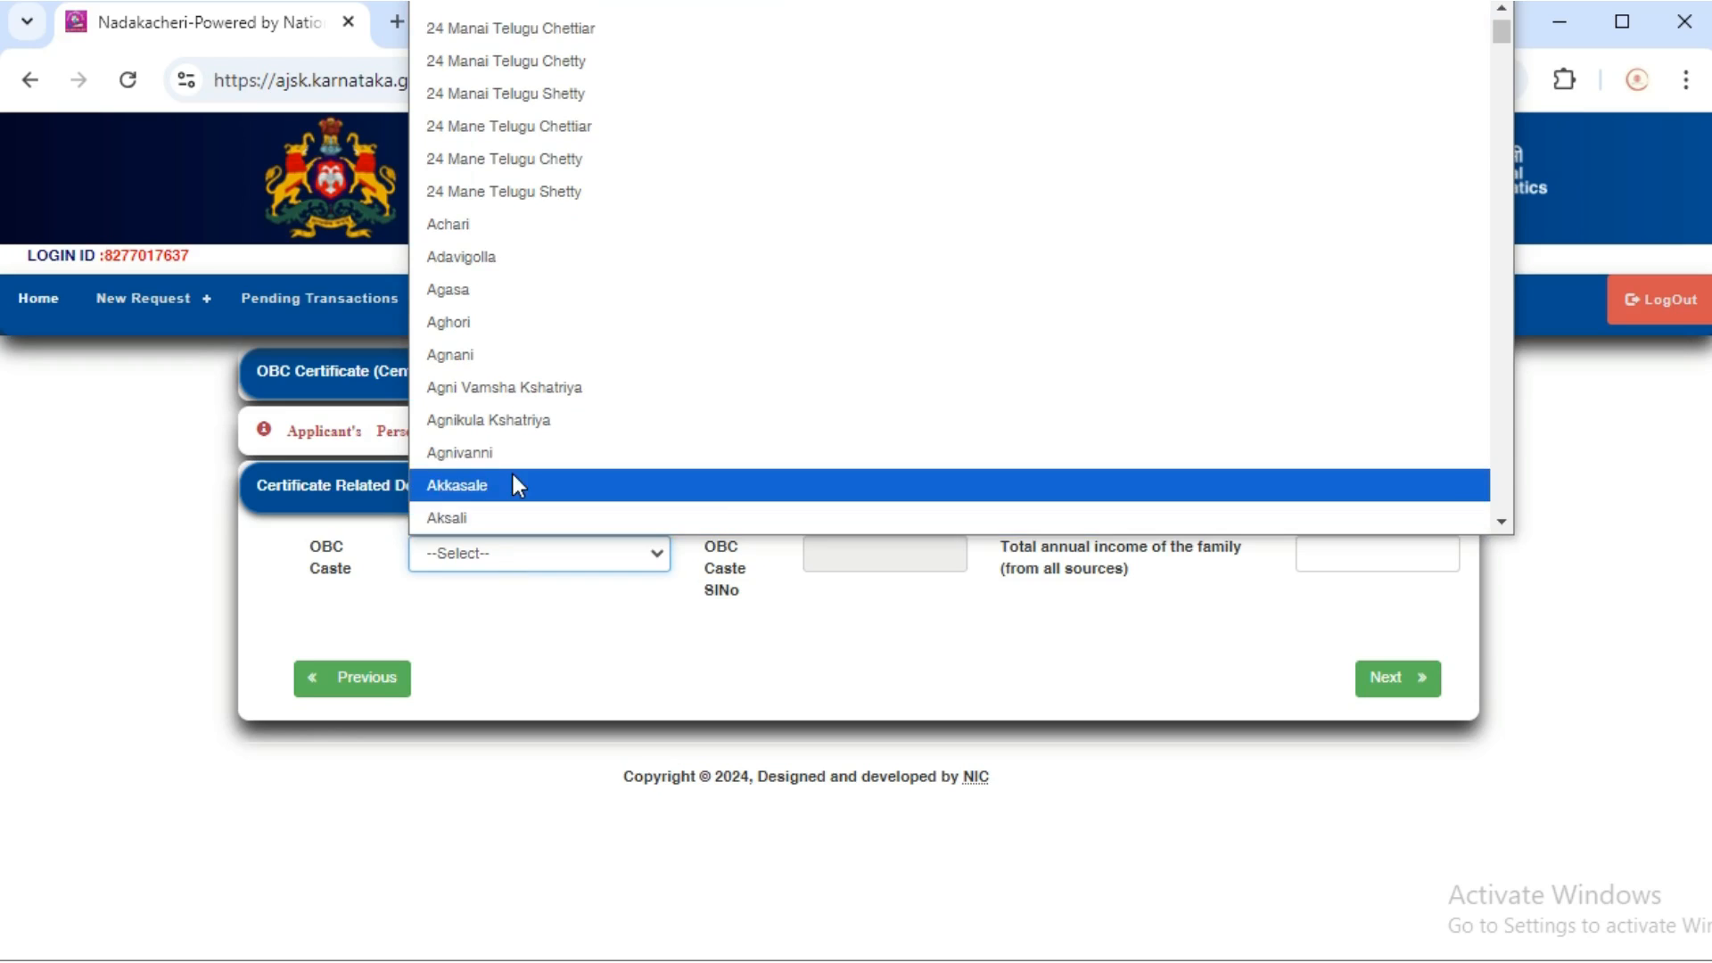
left_click(512, 477)
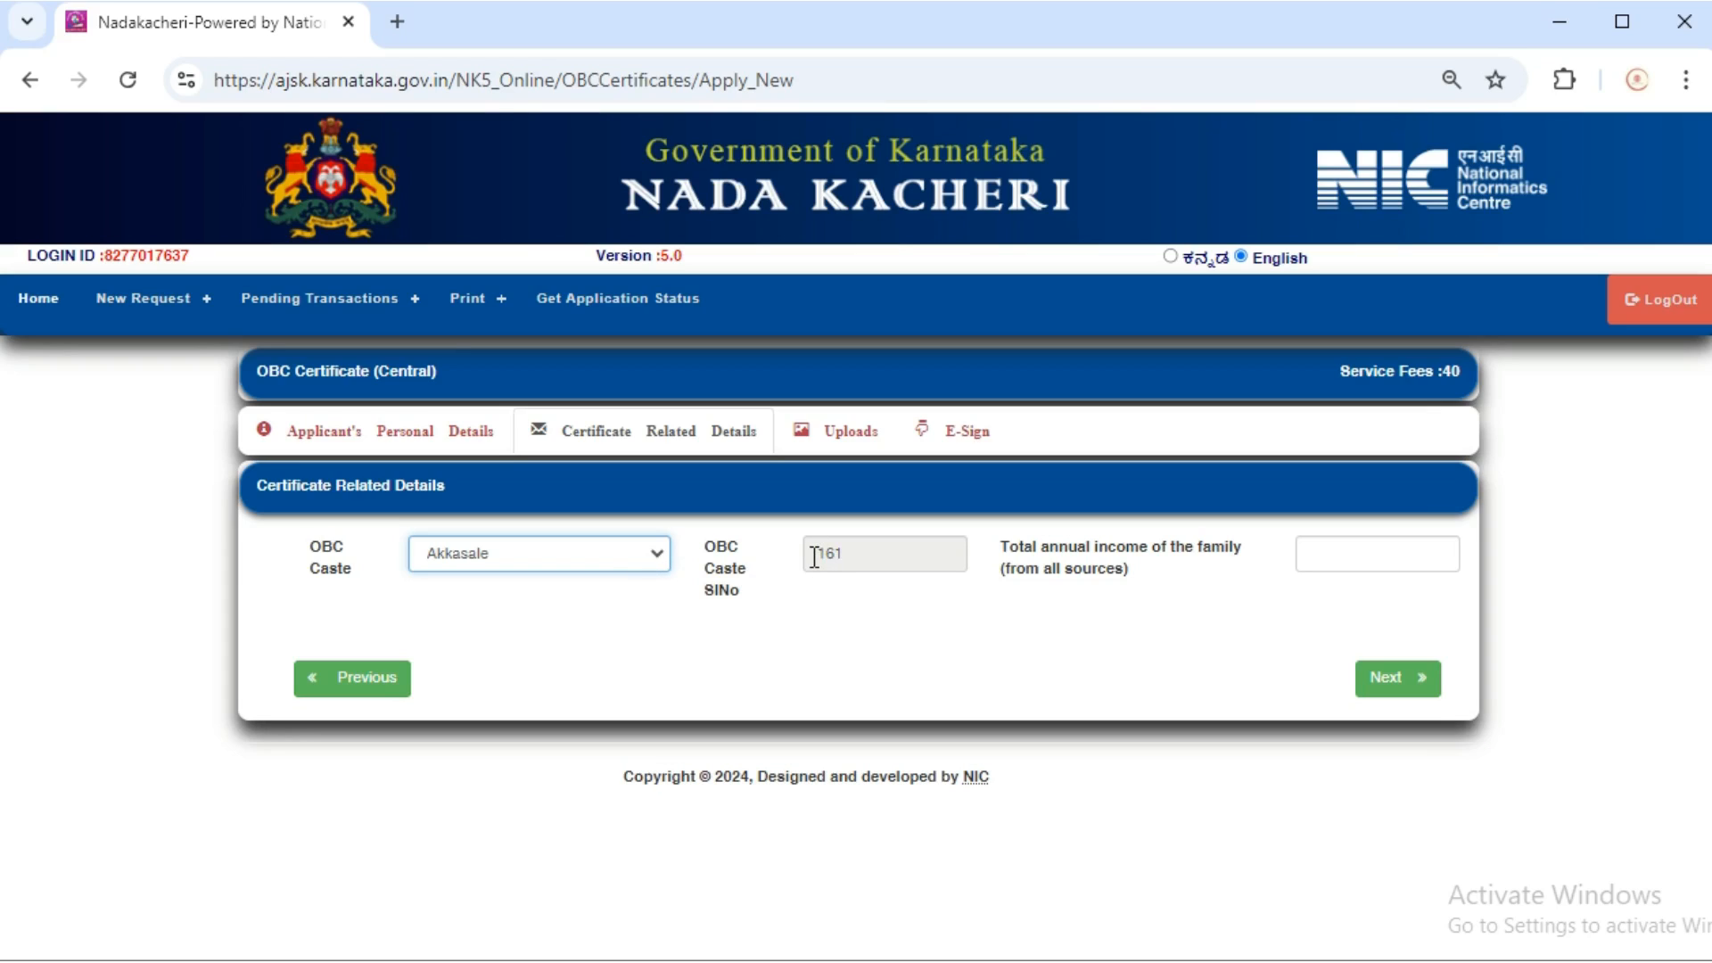
left_click_drag(814, 557, 852, 558)
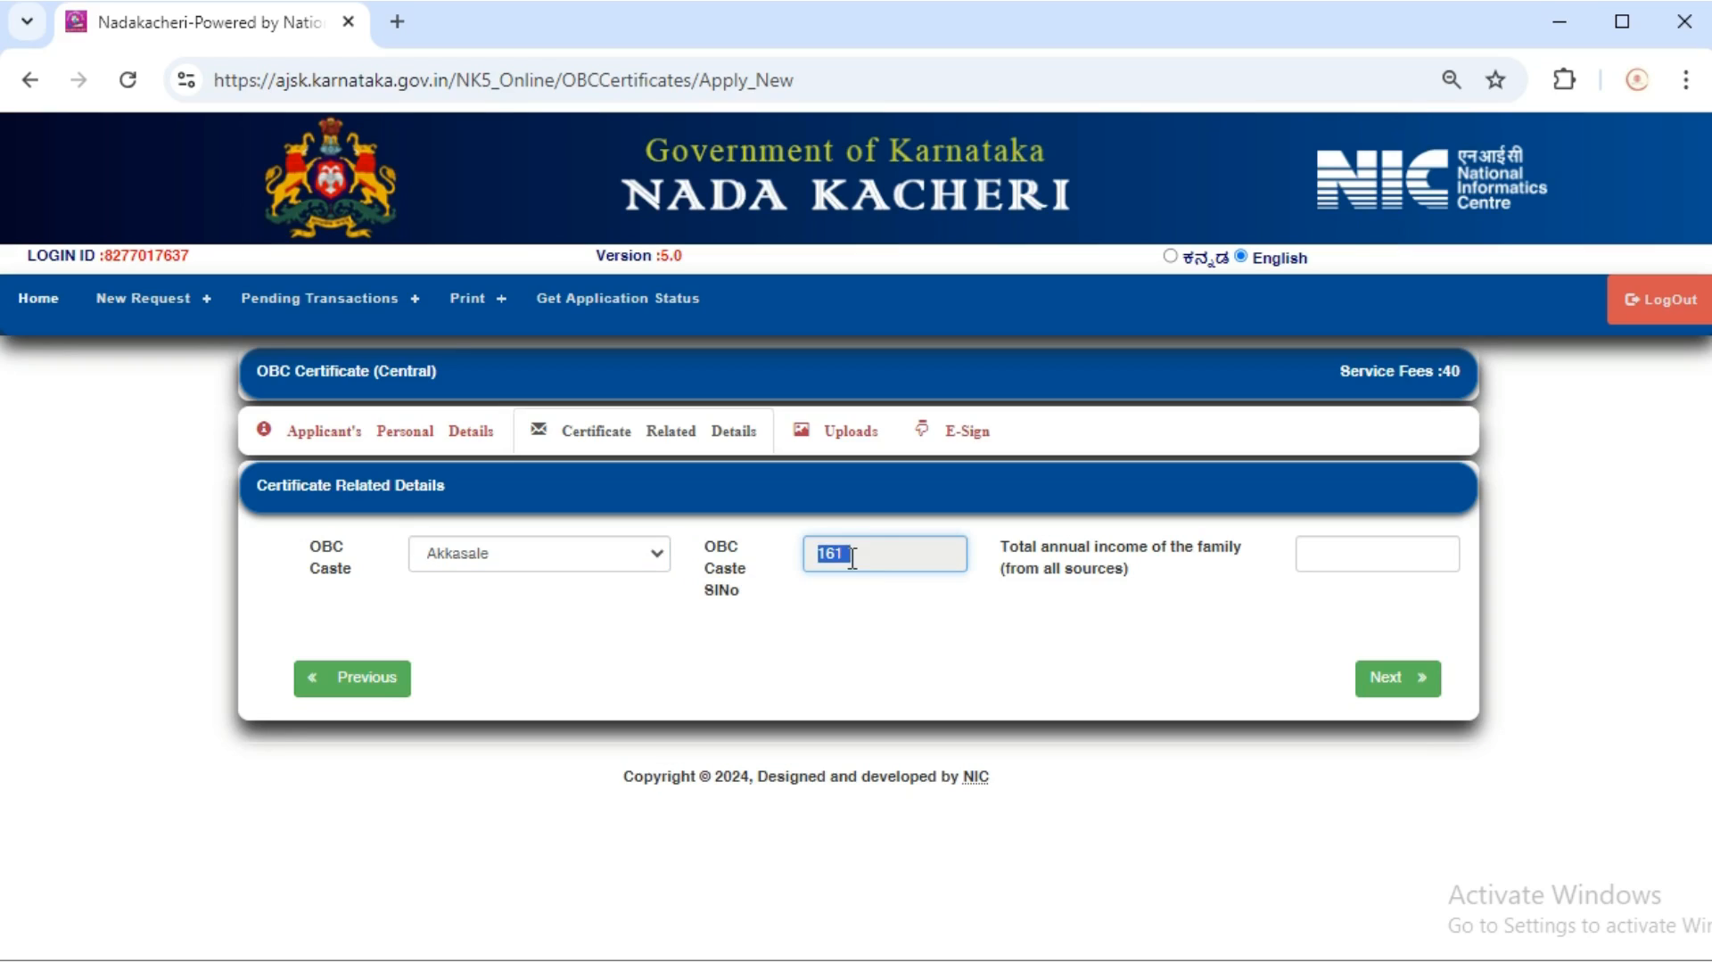
left_click(1377, 554)
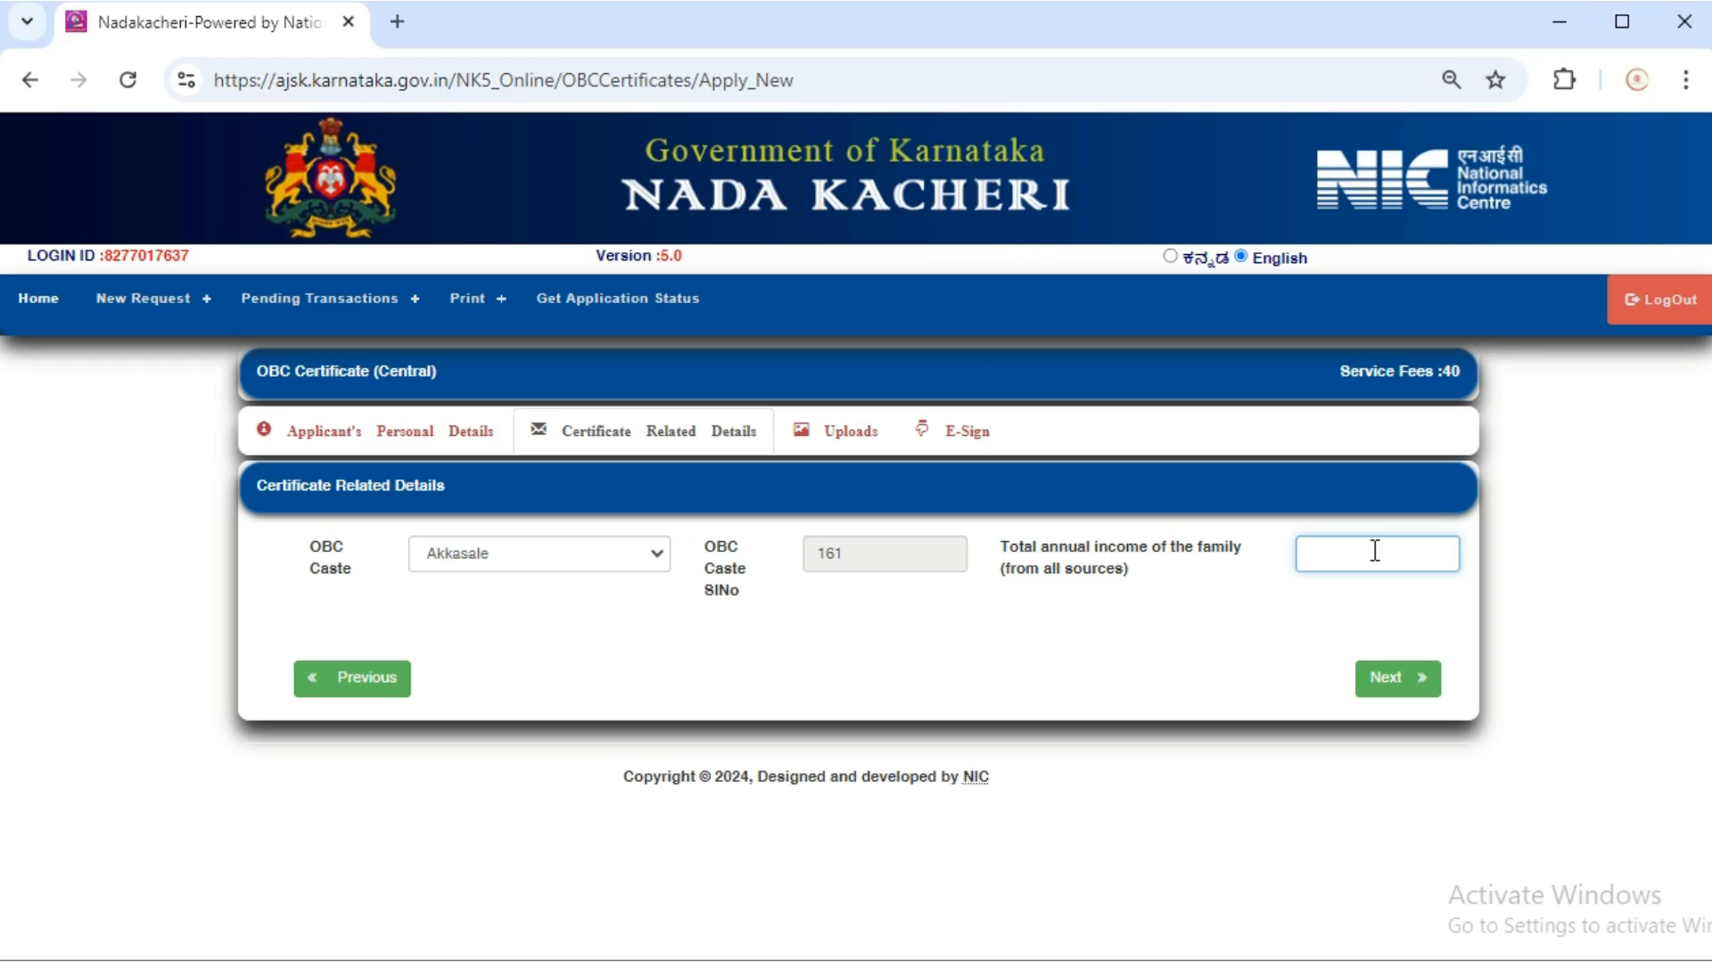
type("28000")
Continue to the Uploads section and review the Upload Required Documents list.
left_click(1395, 696)
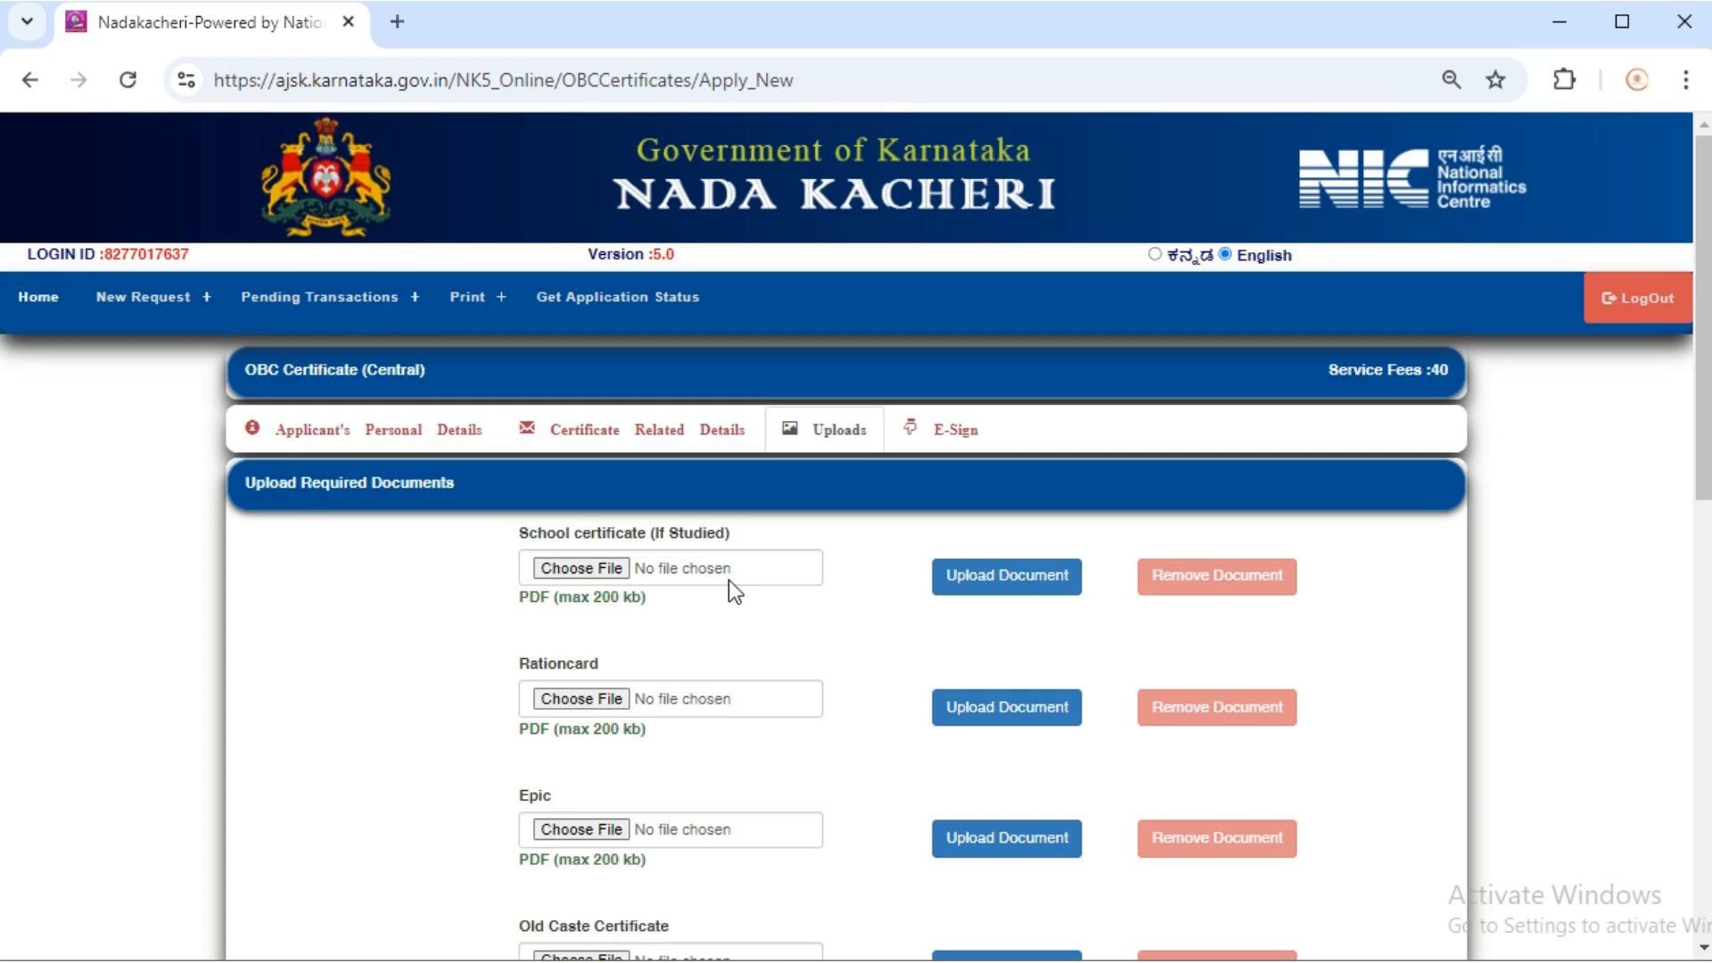
scroll(729, 578, "down", 3)
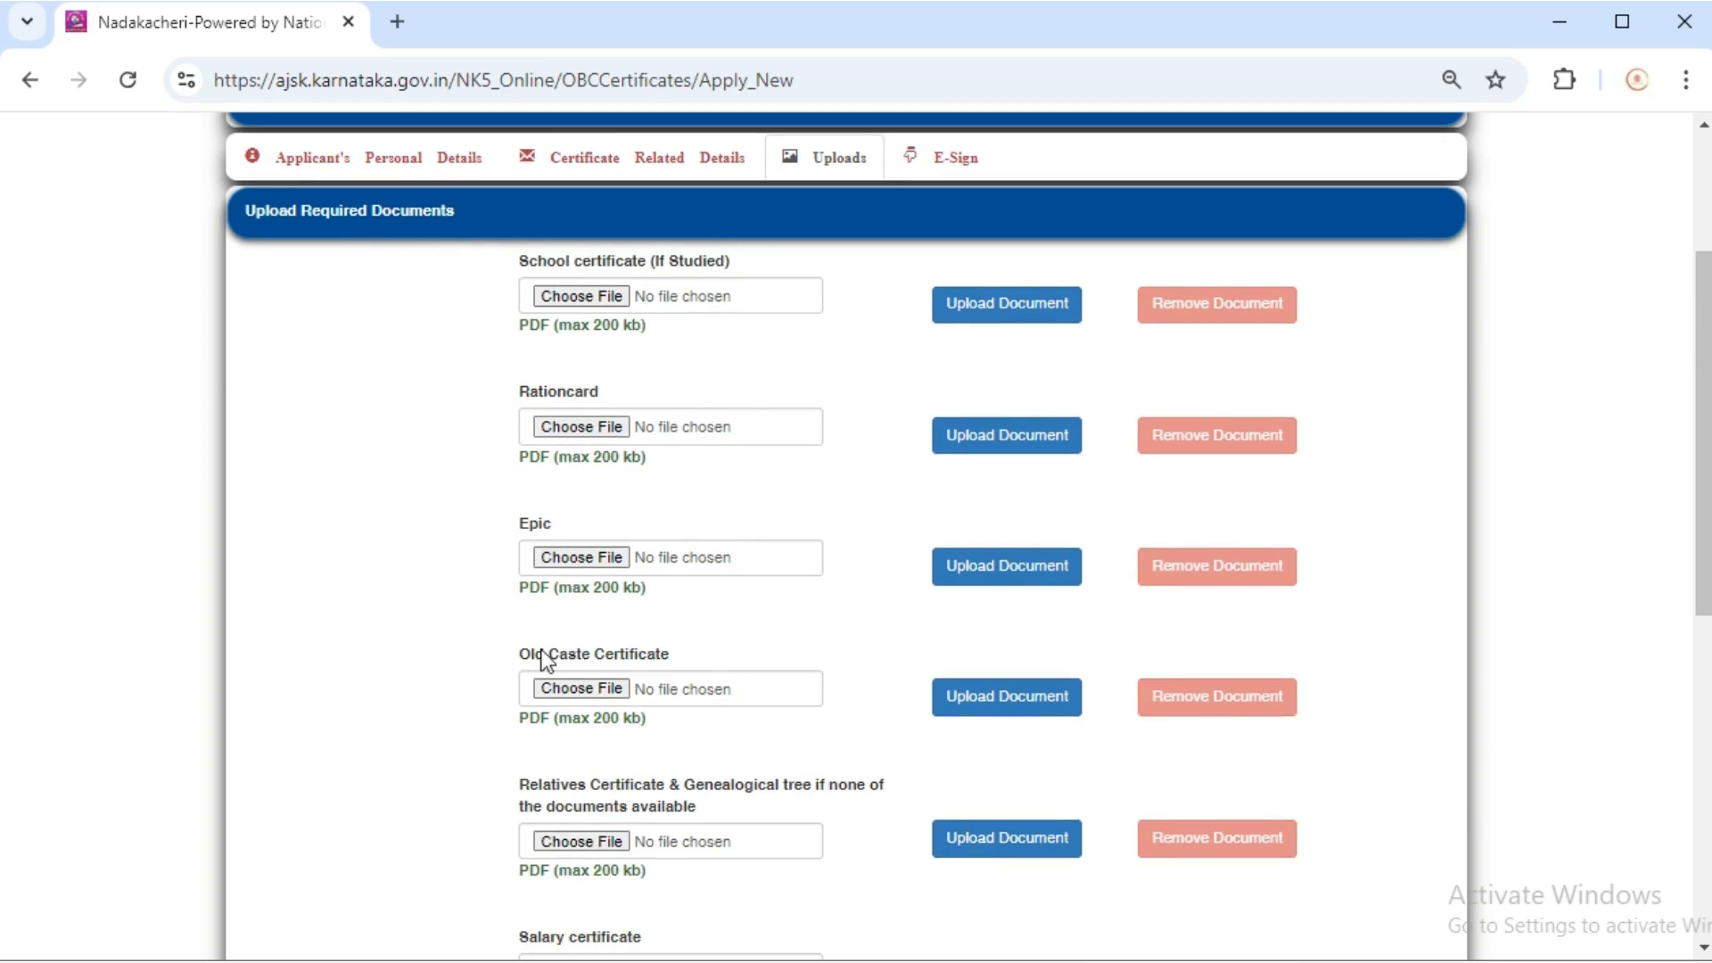
scroll(659, 677, "down", 2)
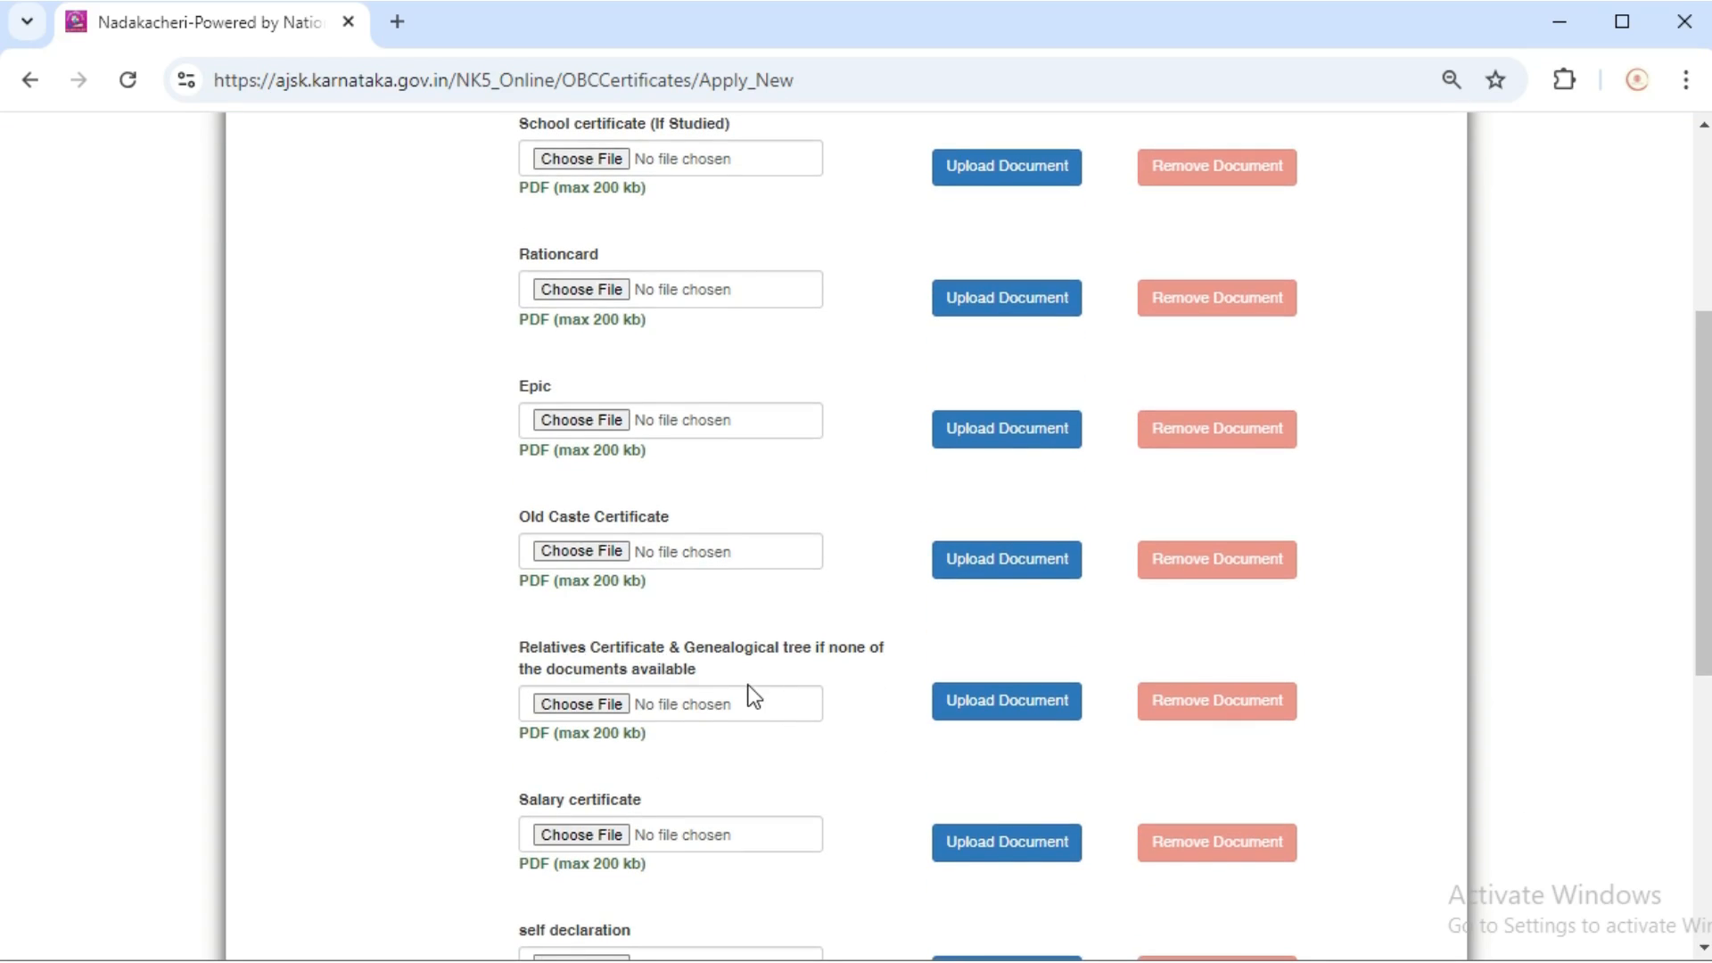
scroll(676, 678, "down", 2)
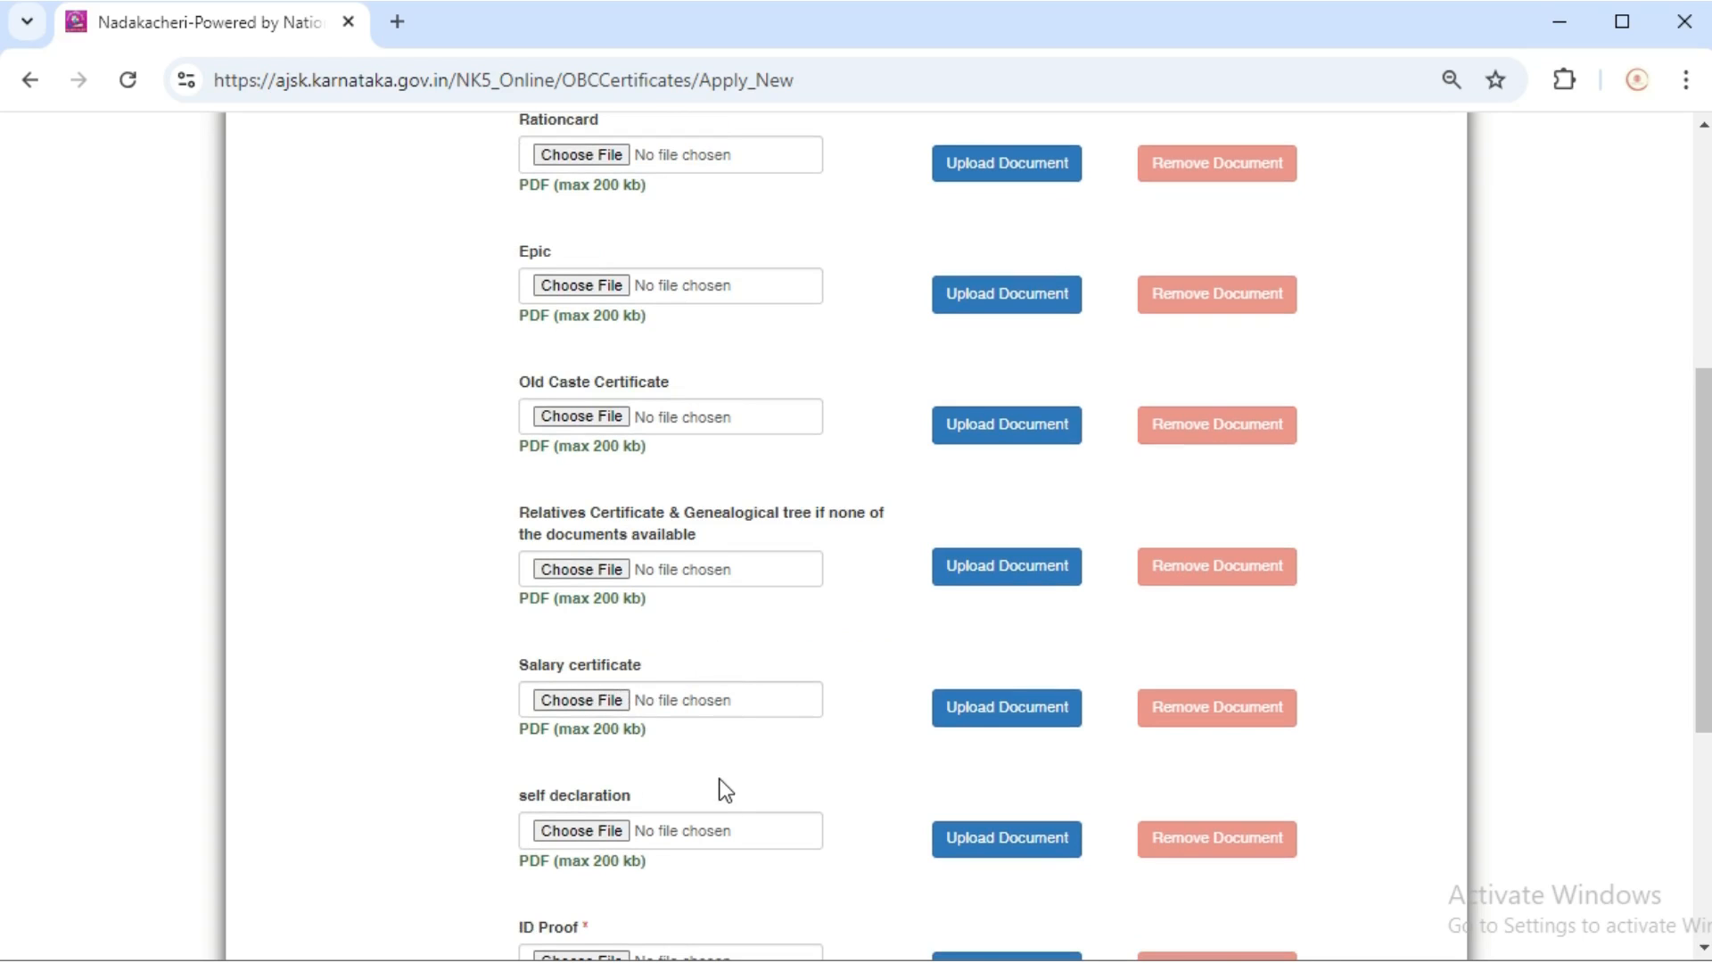
scroll(725, 790, "down", 2)
scroll(674, 683, "down", 2)
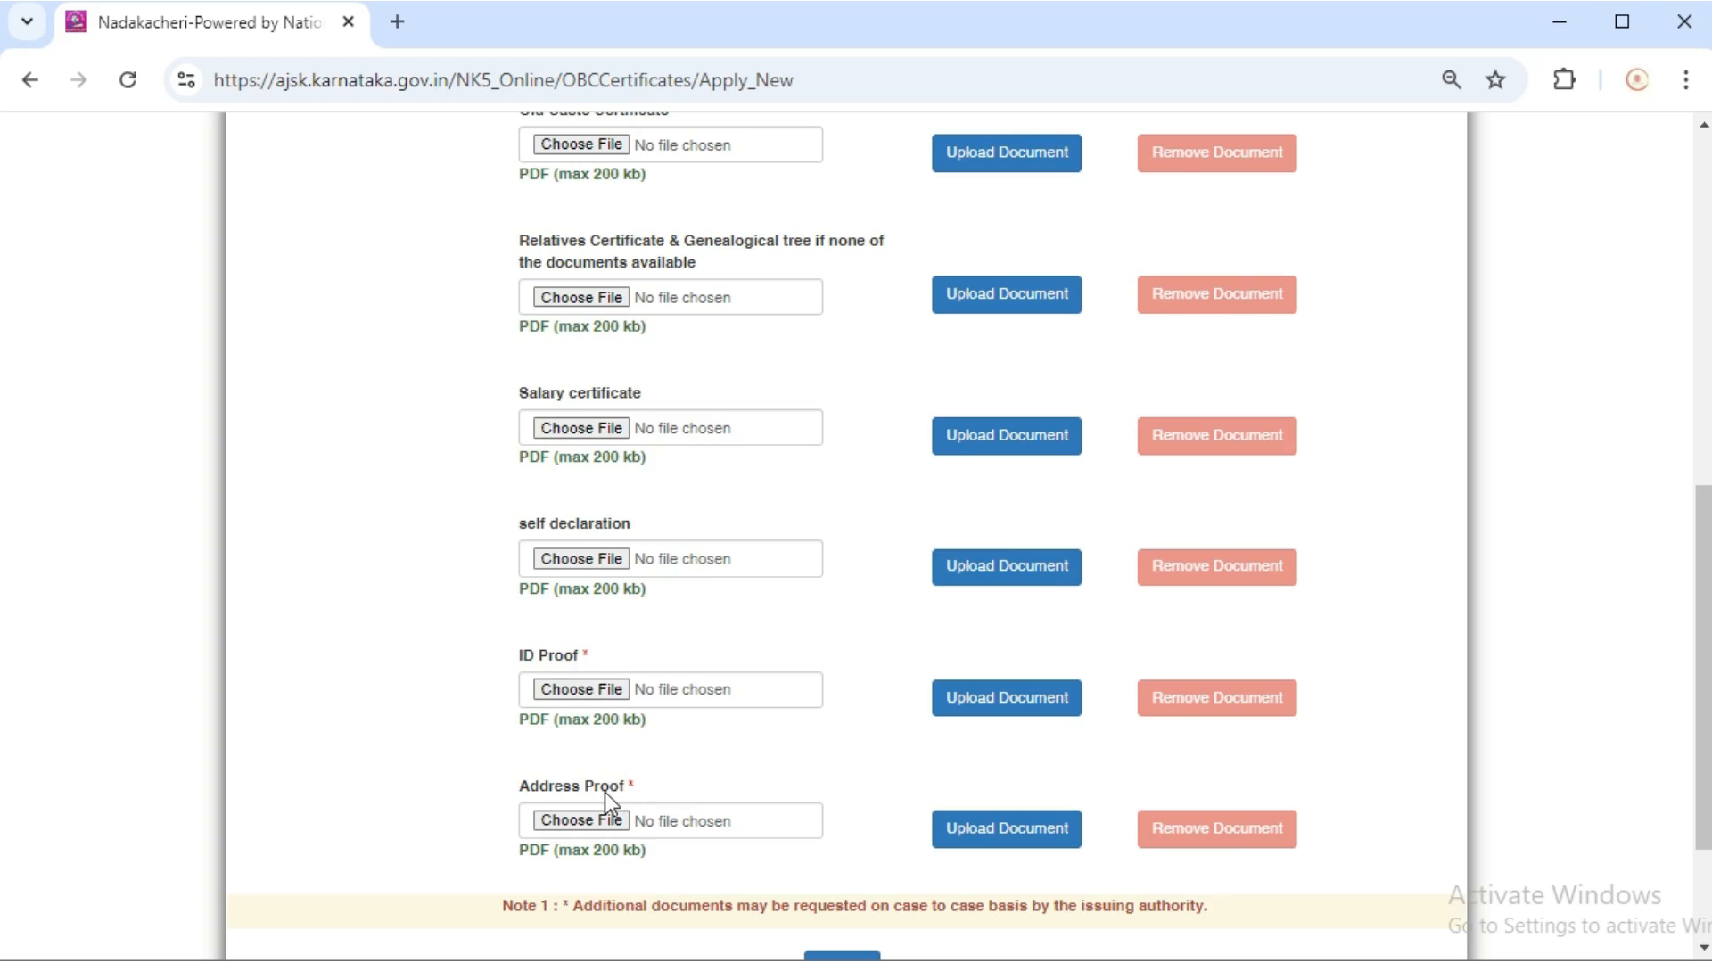
scroll(605, 792, "down", 2)
scroll(753, 794, "up", 6)
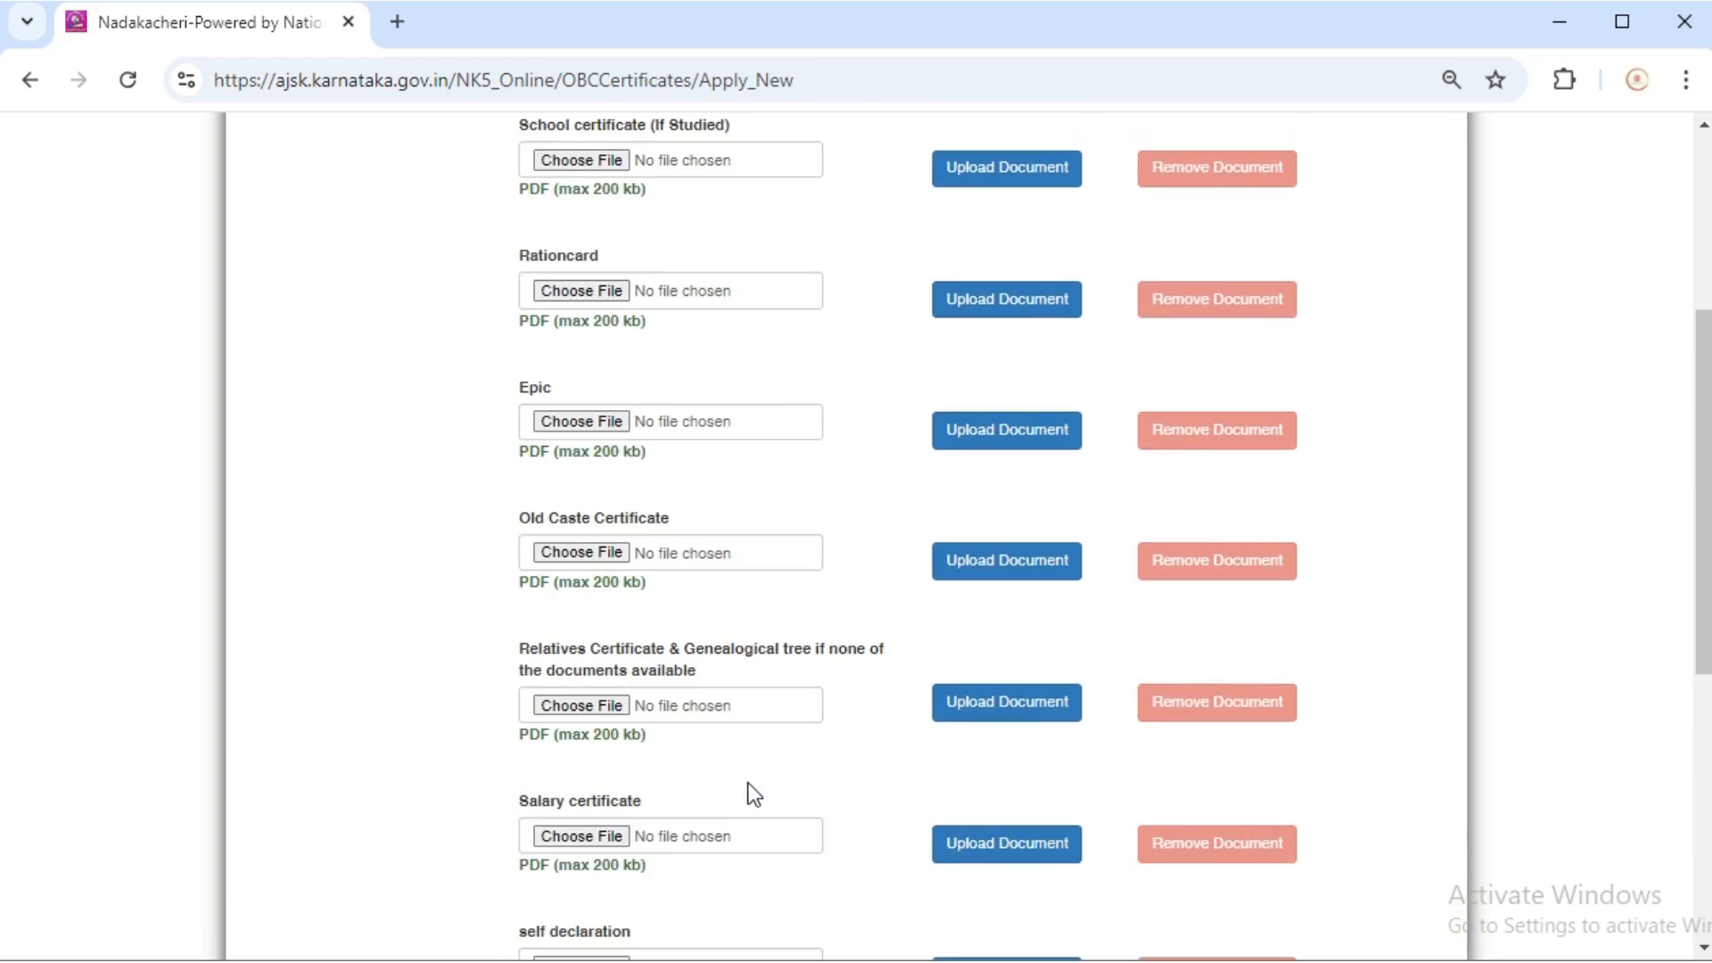
scroll(751, 789, "up", 6)
scroll(642, 642, "down", 12)
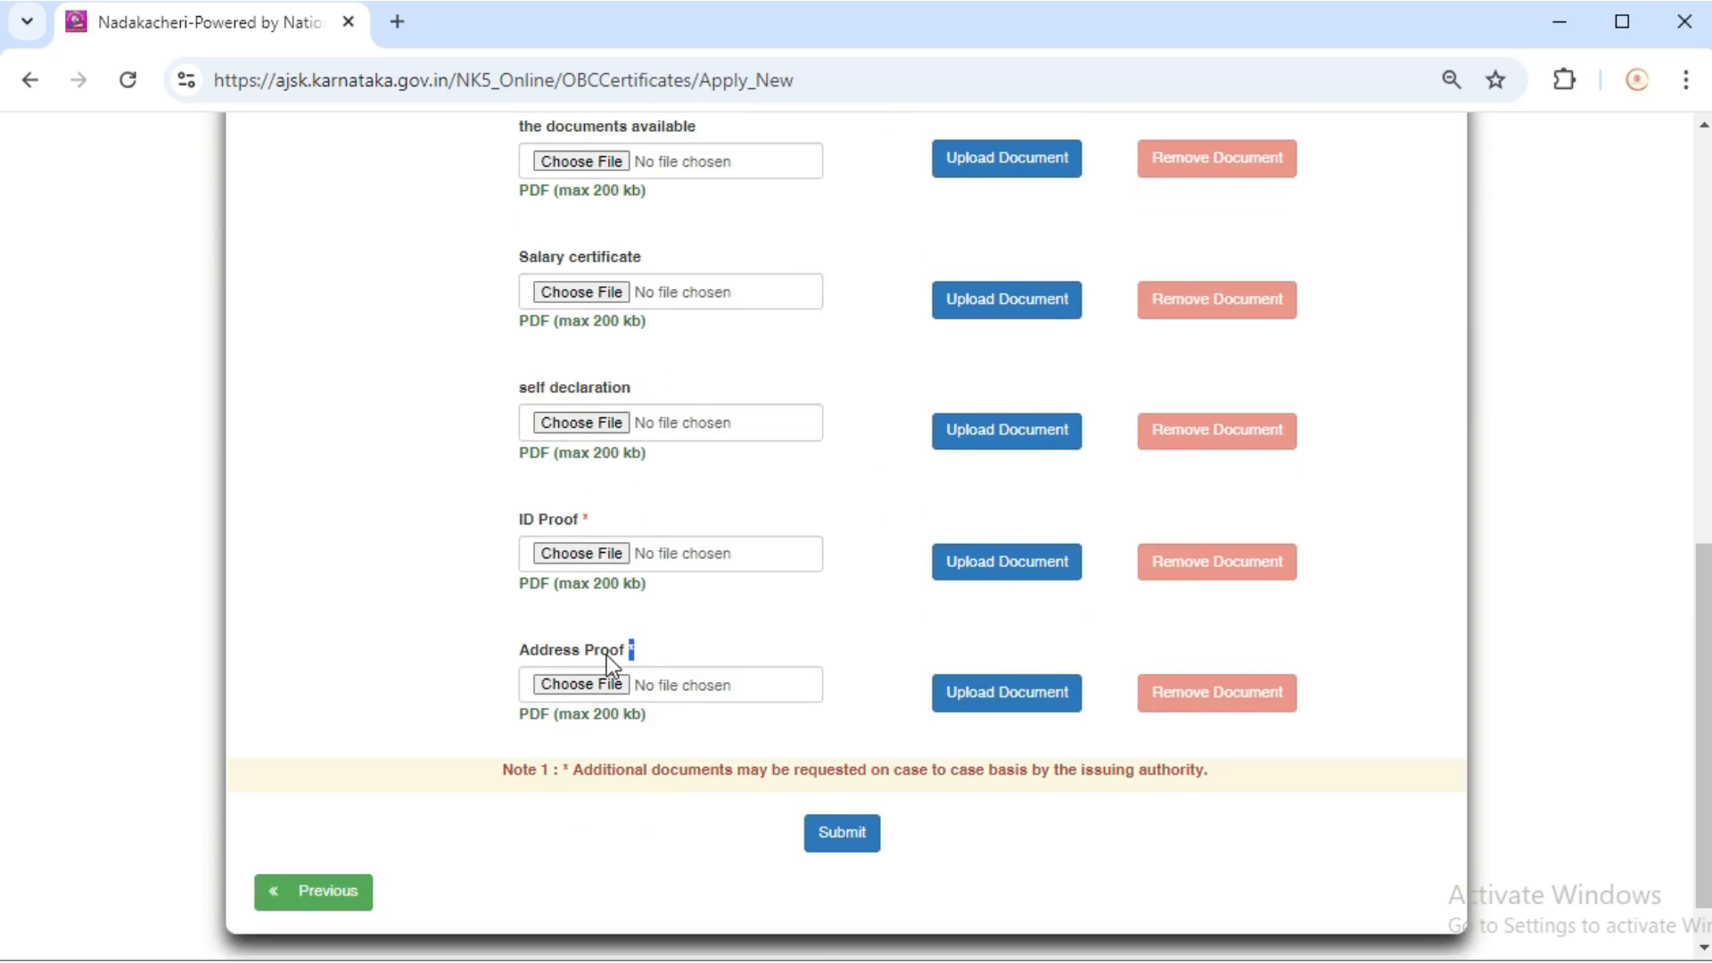
scroll(597, 656, "up", 2)
scroll(563, 660, "up", 3)
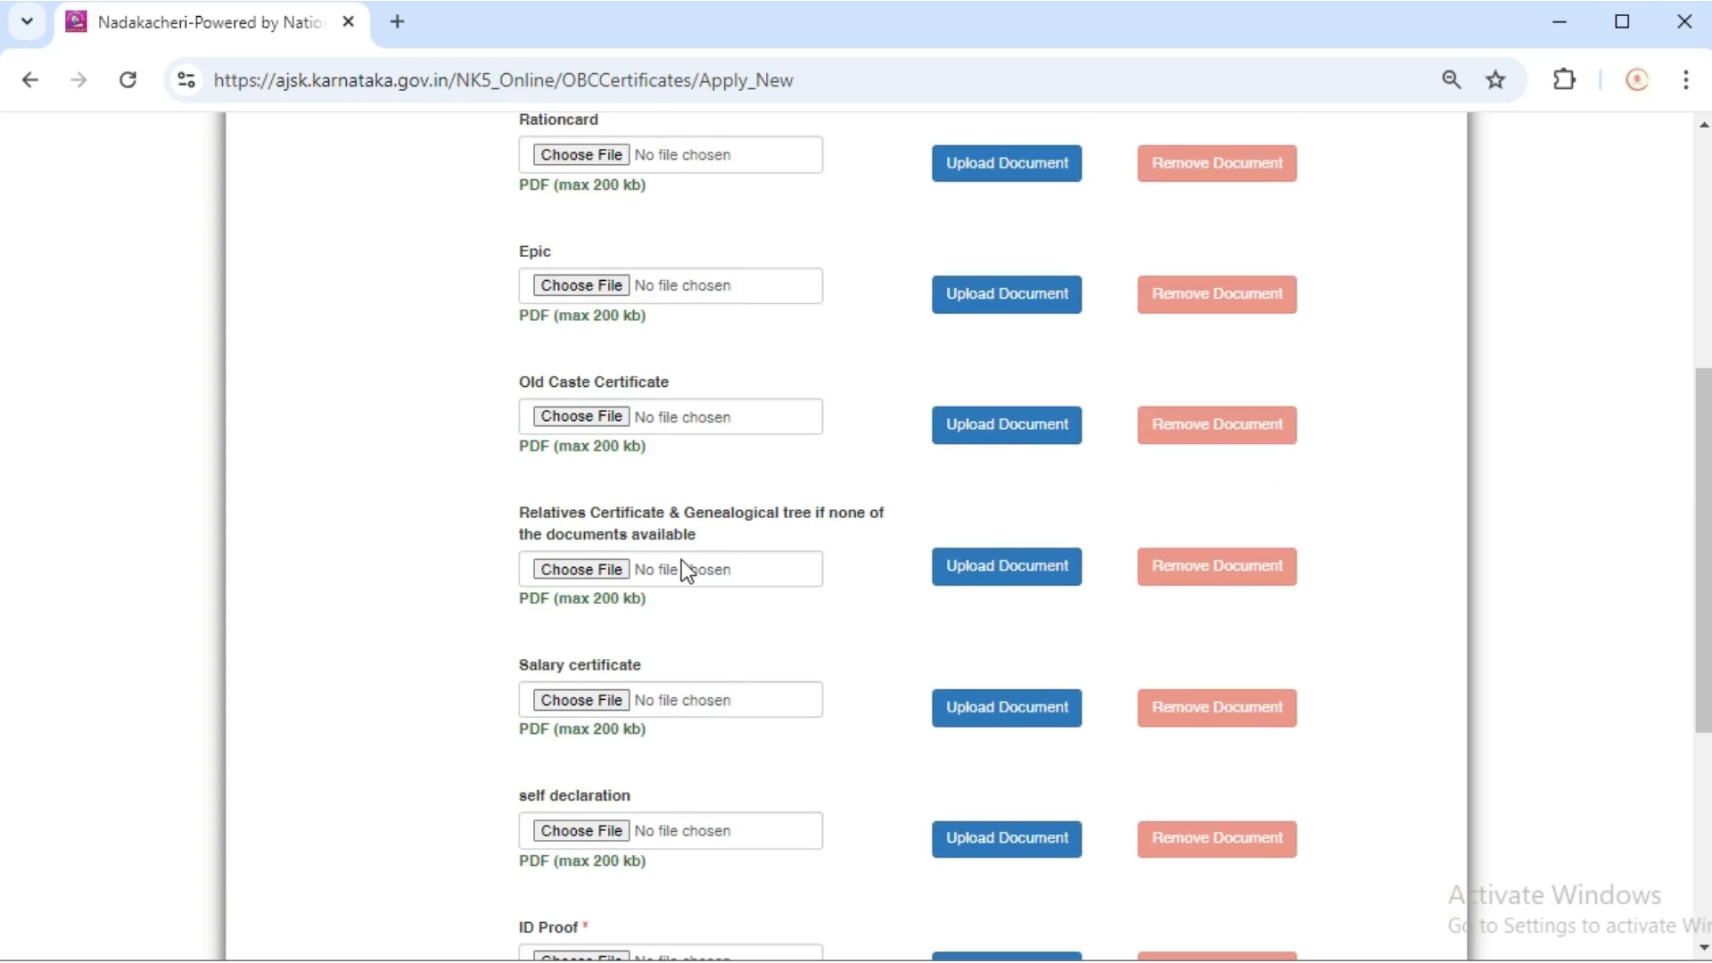
scroll(685, 568, "up", 3)
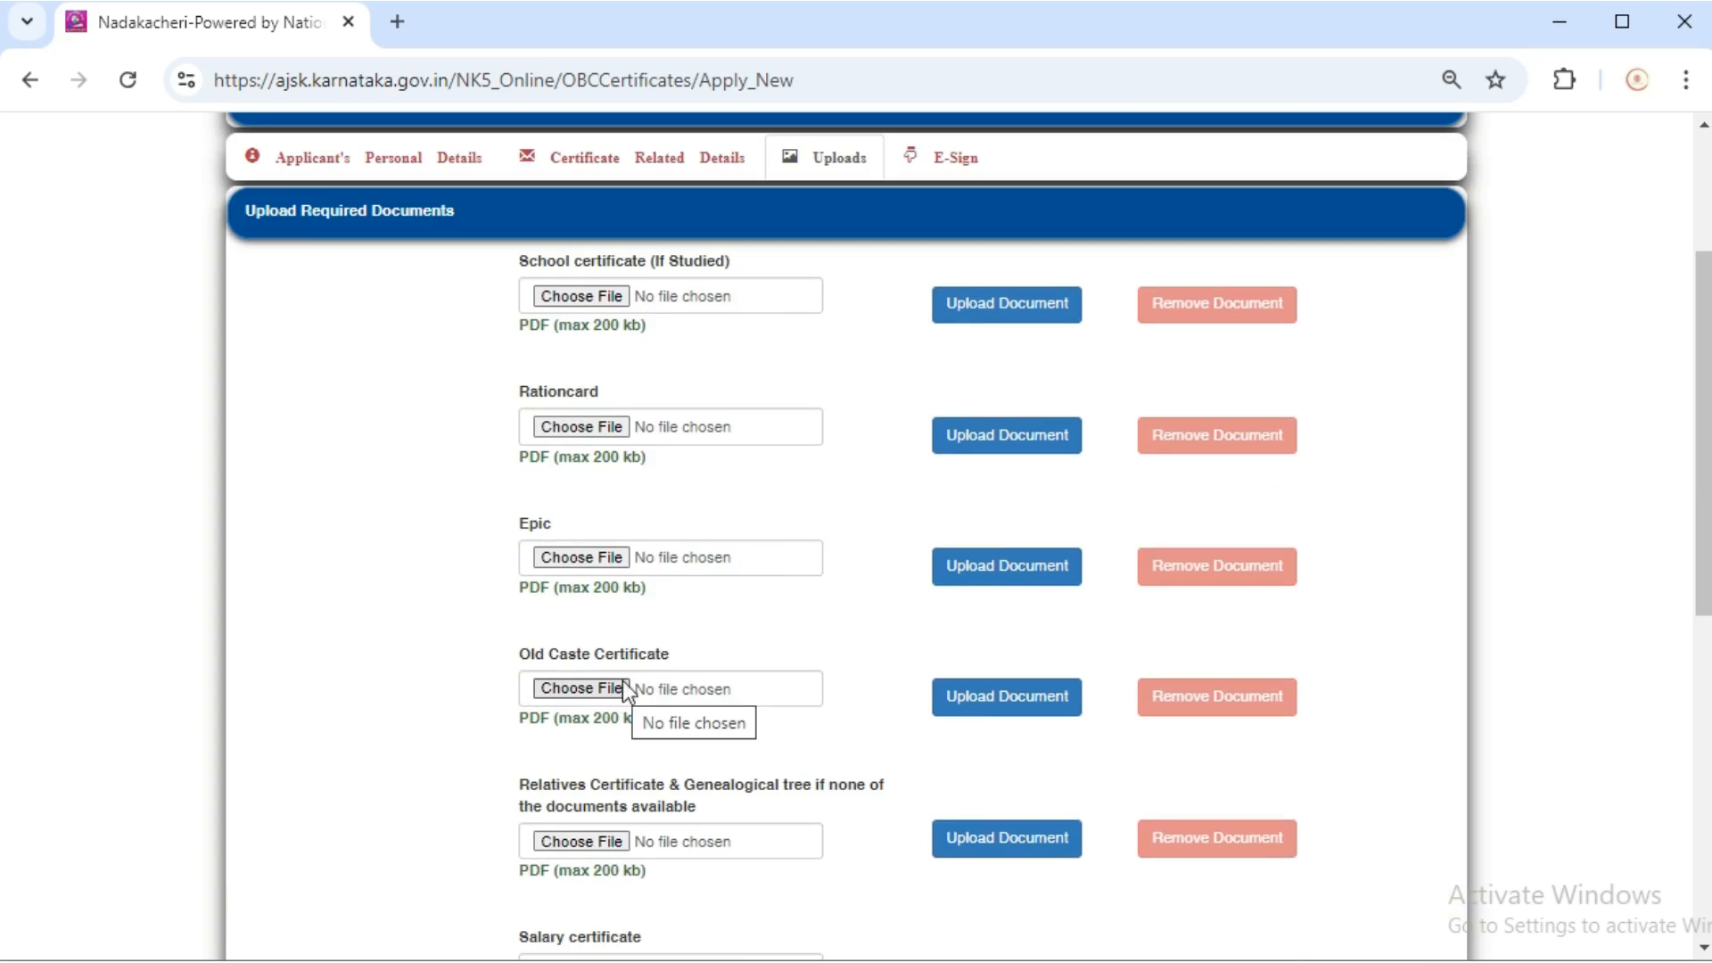
scroll(638, 678, "up", 2)
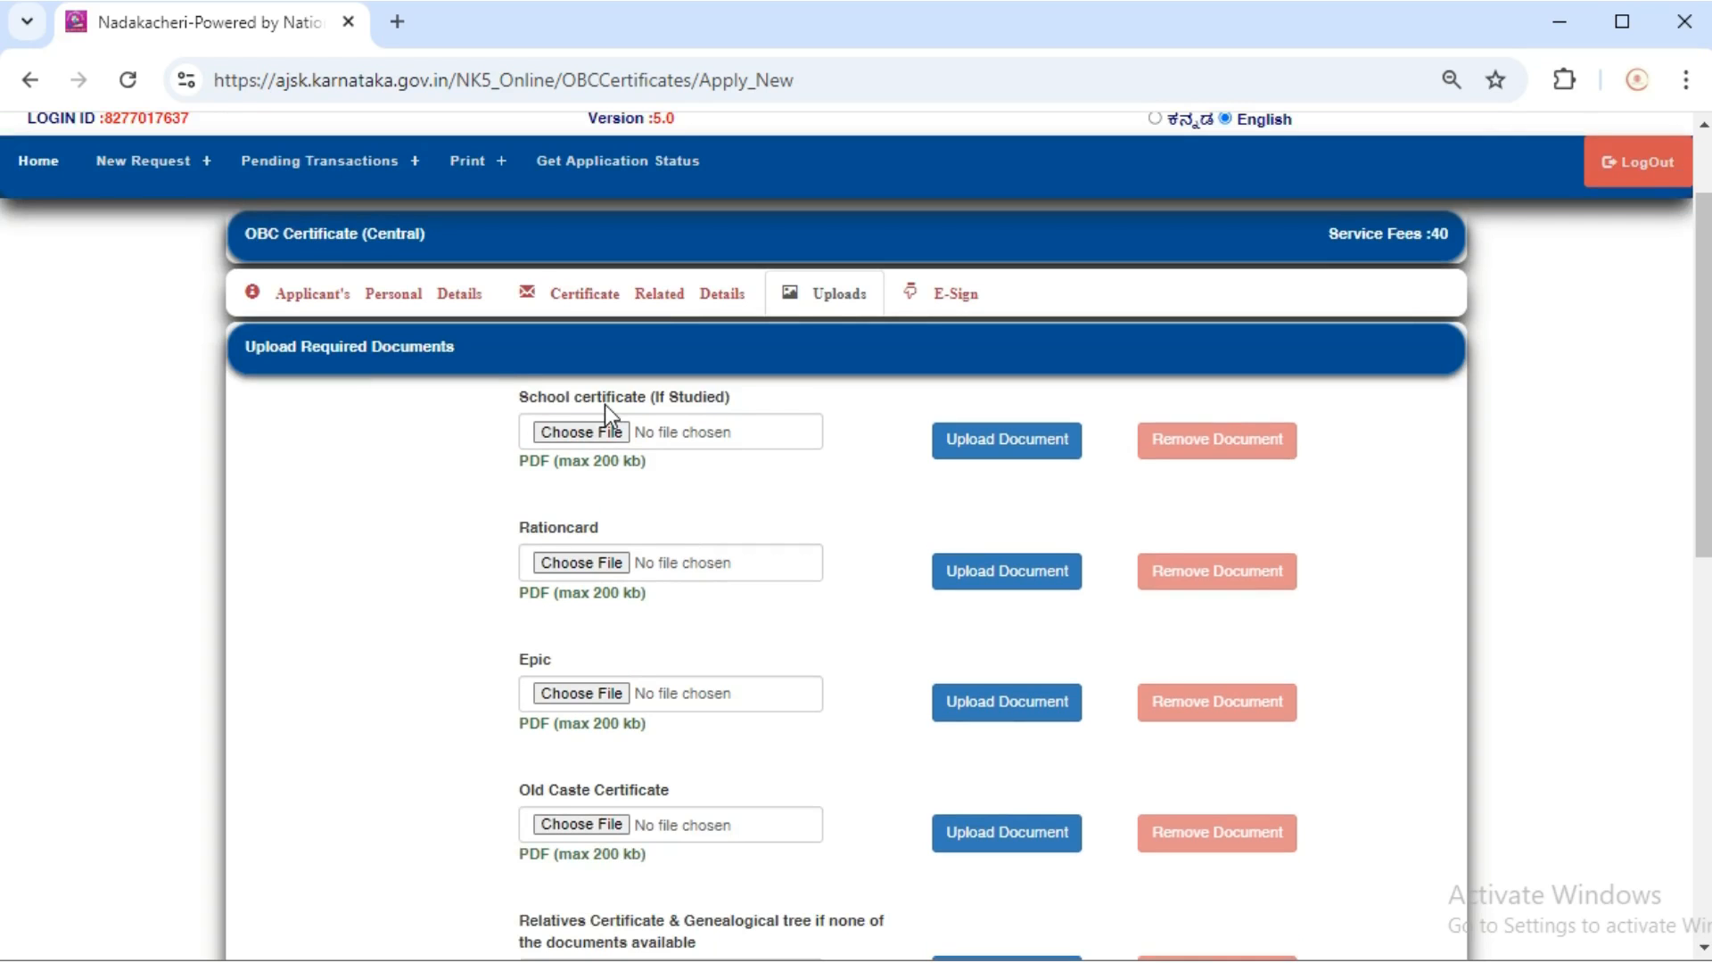
Attach and upload a PDF as the school certificate document.
left_click(553, 430)
left_click(1330, 867)
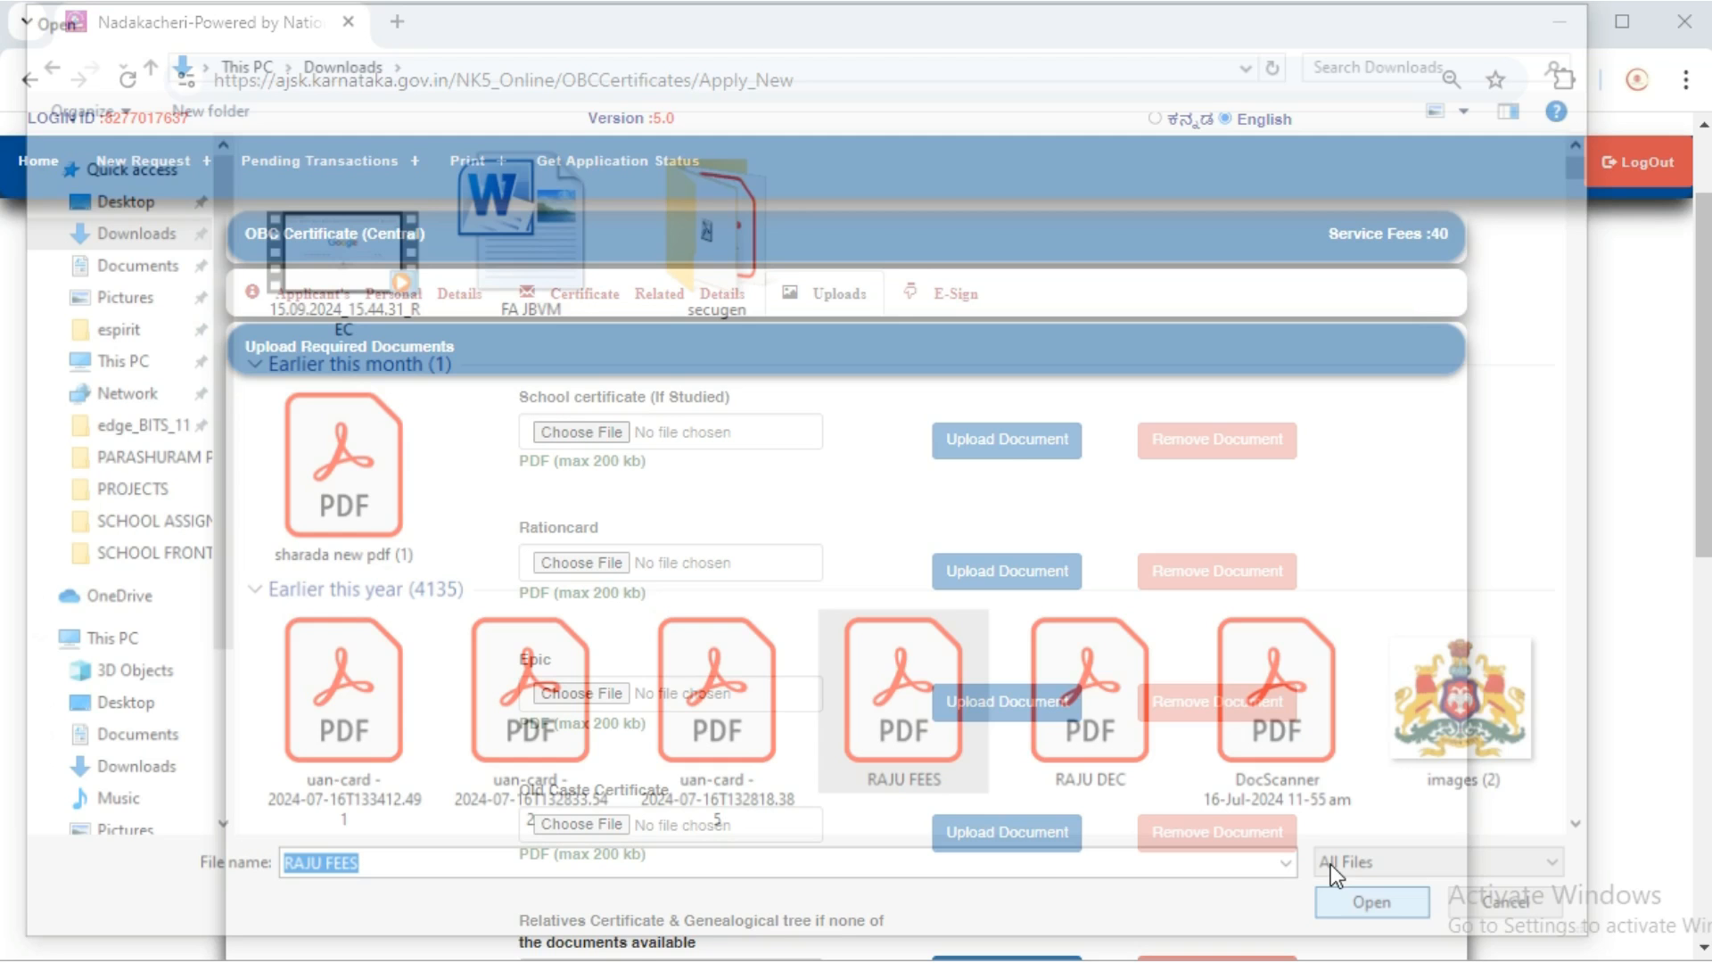
left_click(1011, 446)
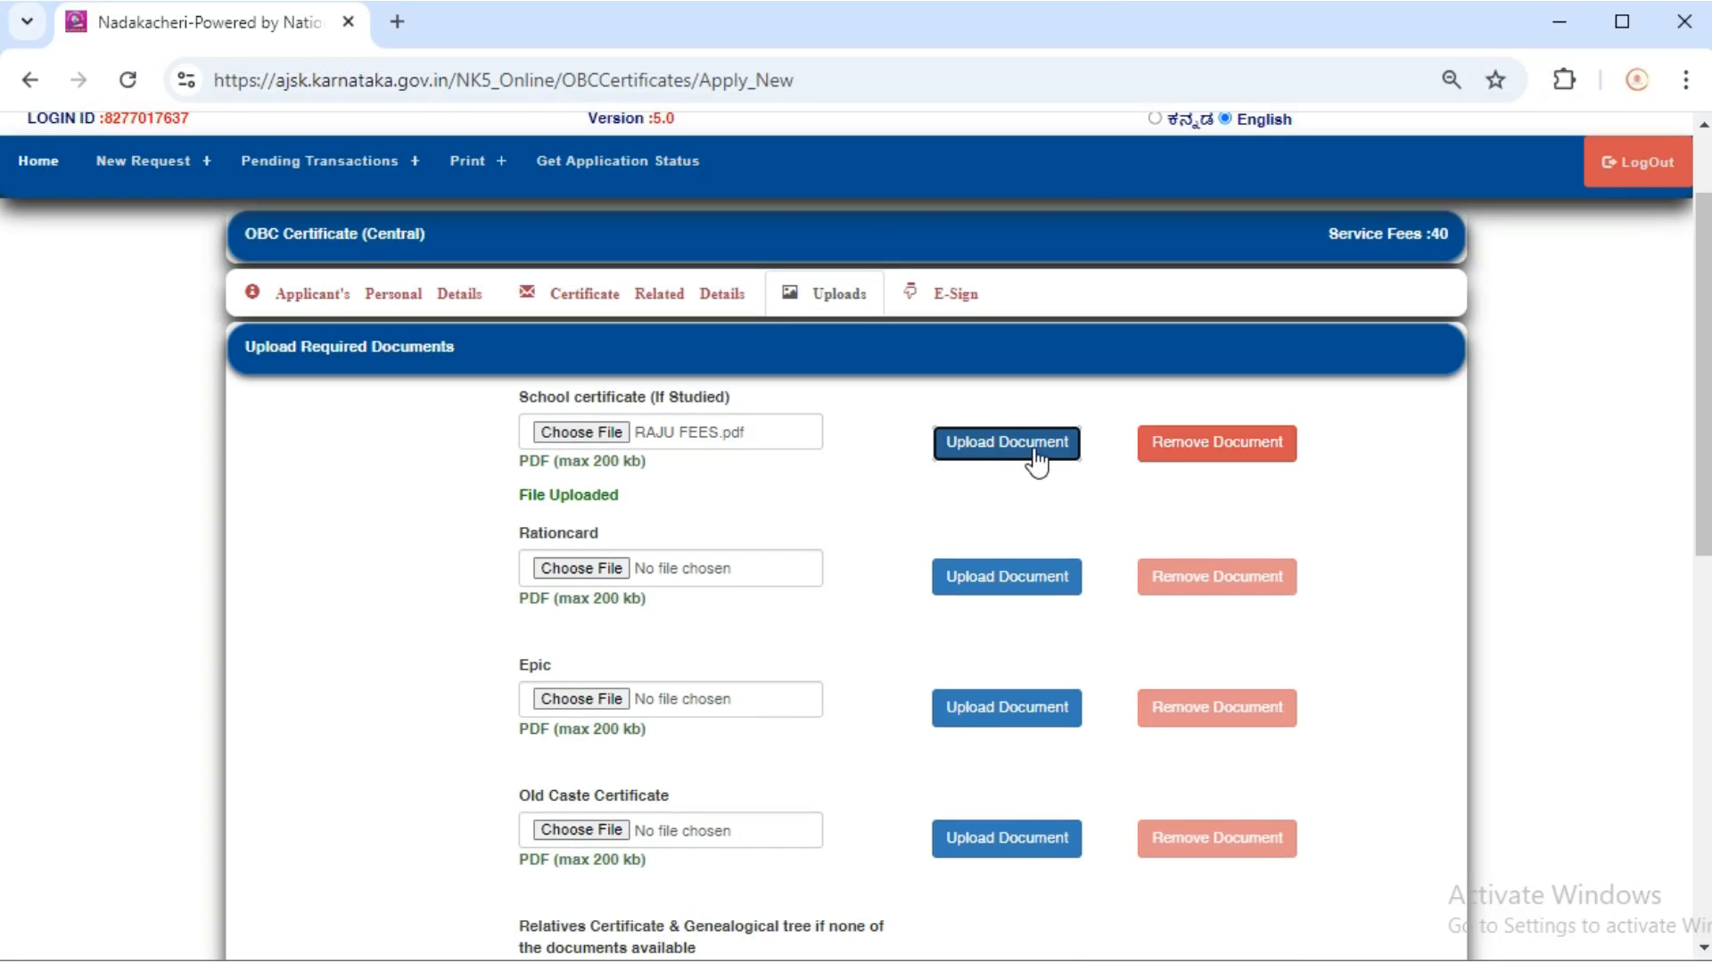
left_click_drag(517, 496, 630, 491)
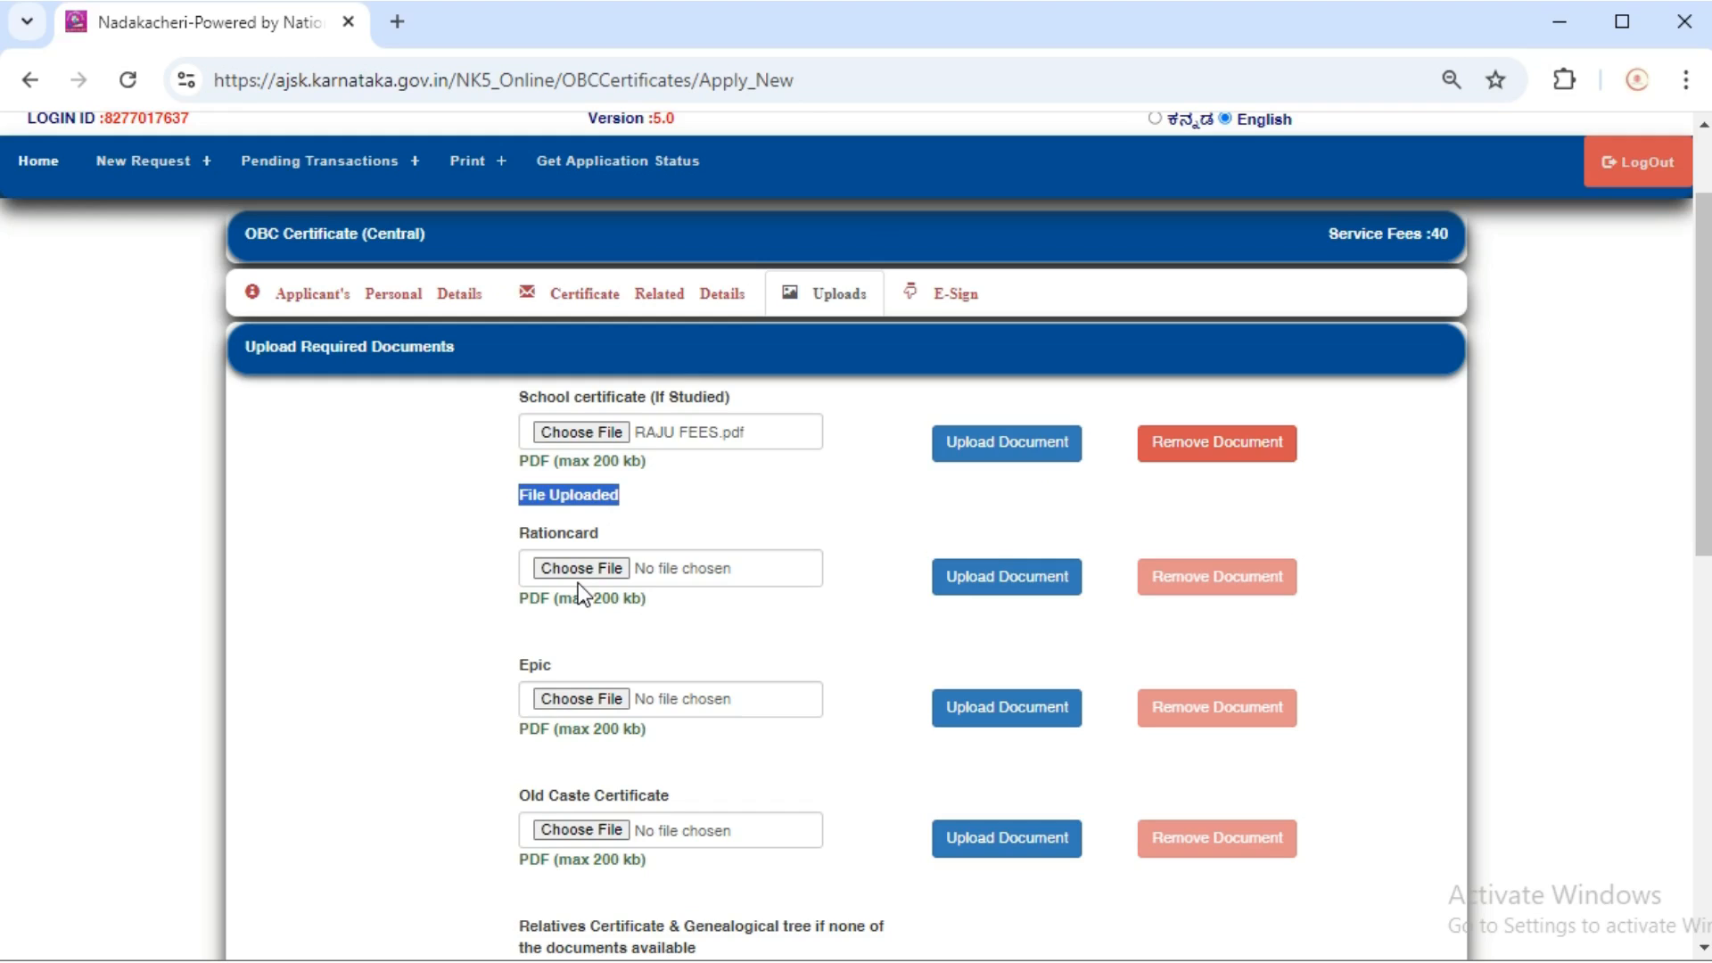
Submit the OBC application to receive its GSC number.
scroll(578, 582, "down", 5)
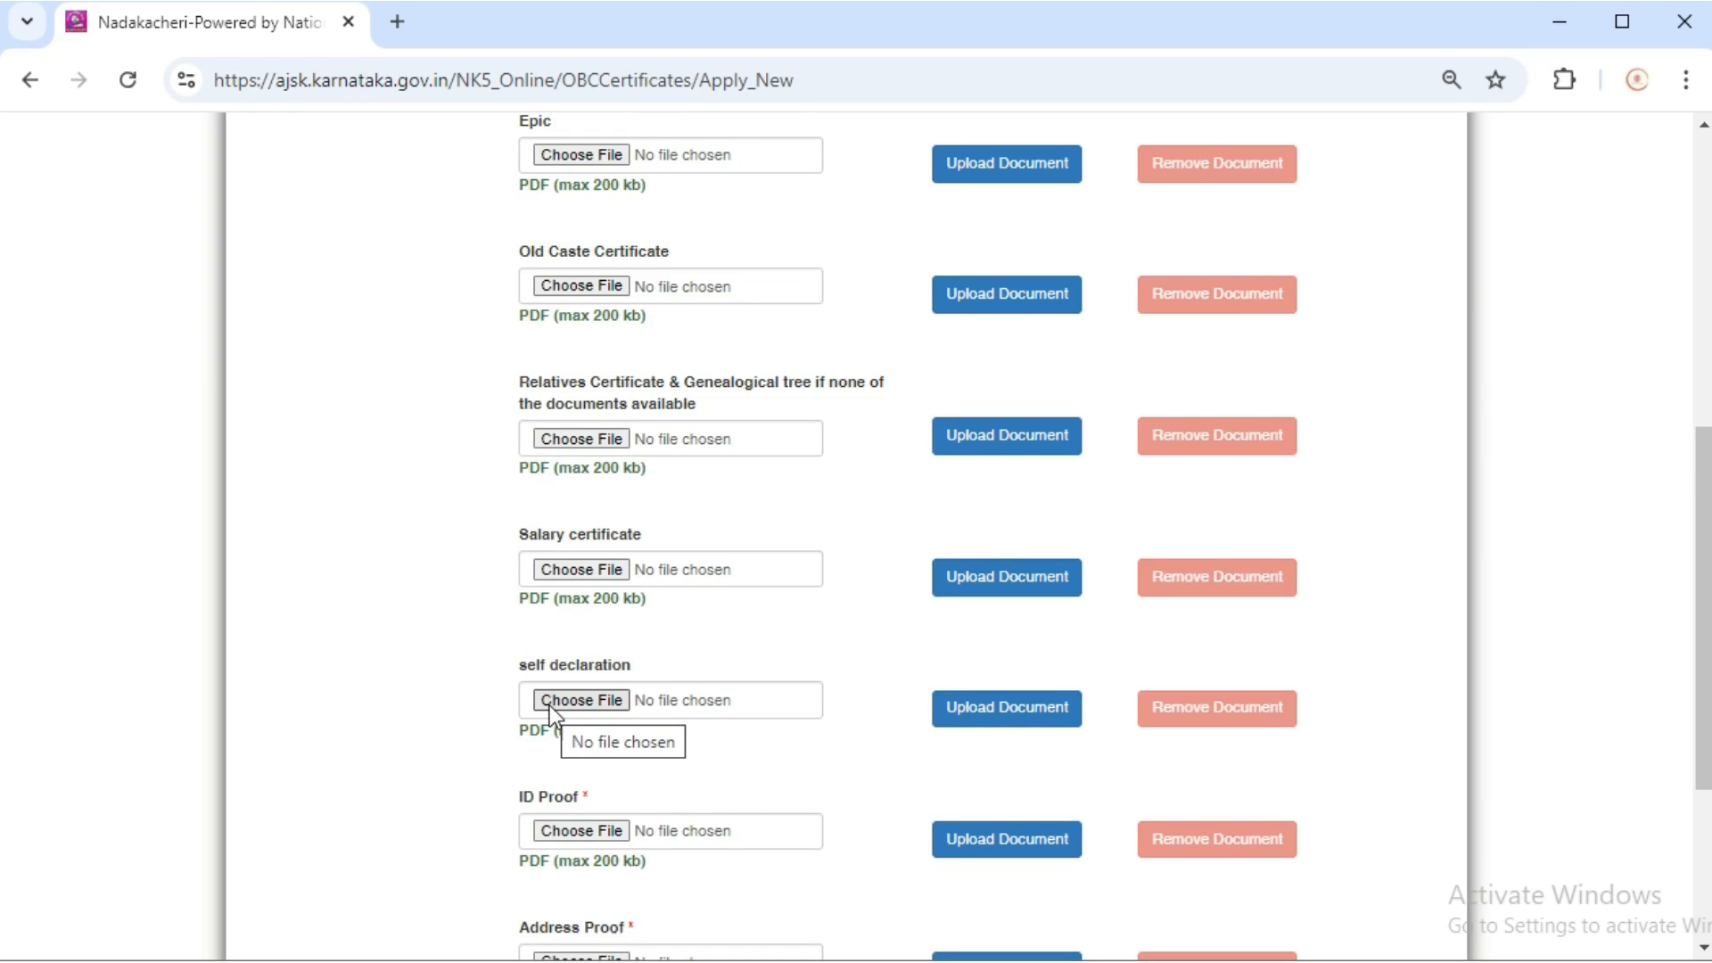
scroll(553, 703, "down", 1)
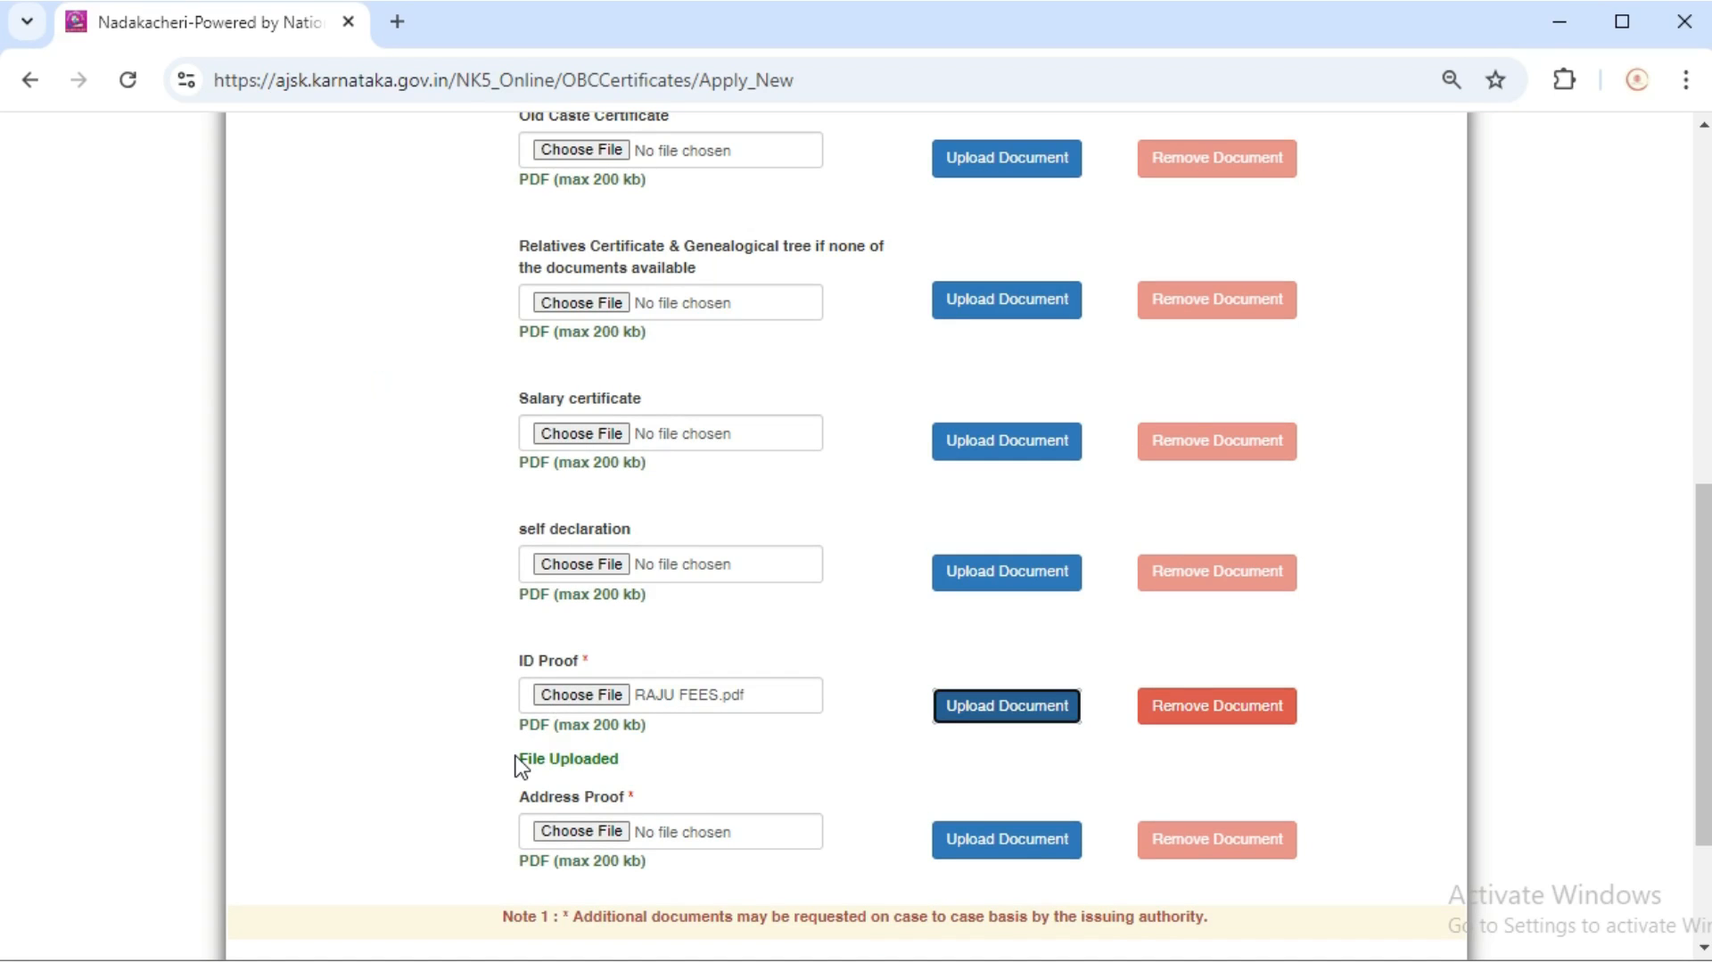
left_click(907, 842)
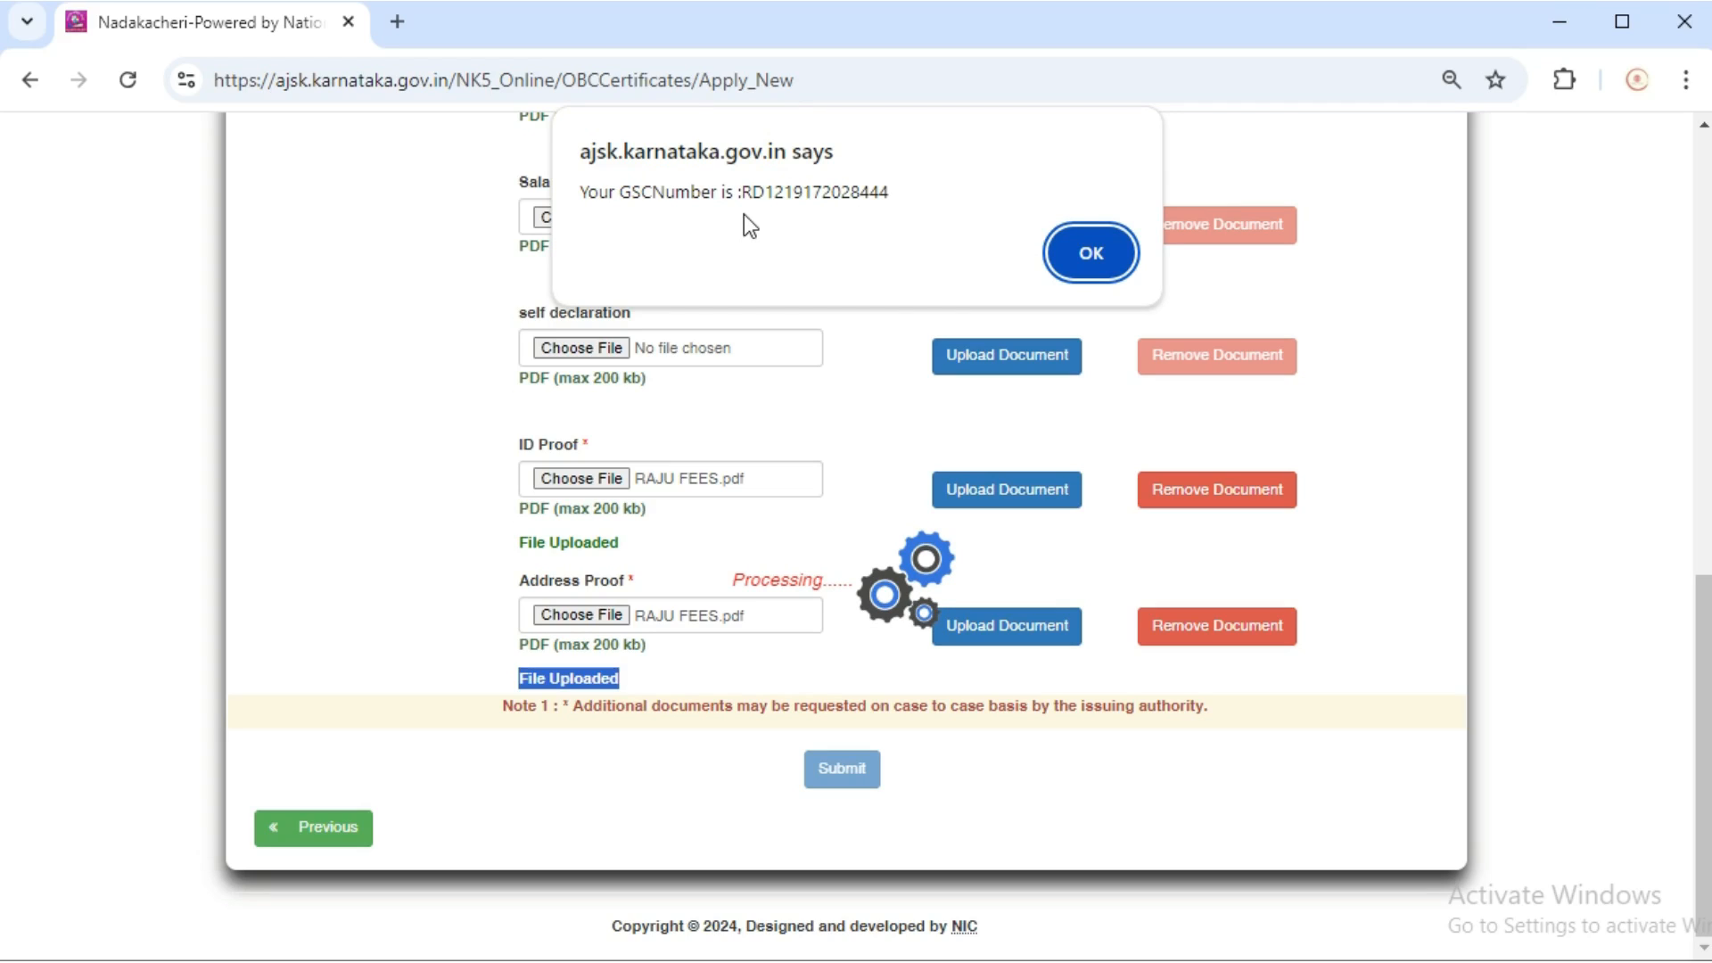
Copy the GSC number, dismiss its notice, and send the application to Esign.
left_click_drag(743, 214, 1072, 367)
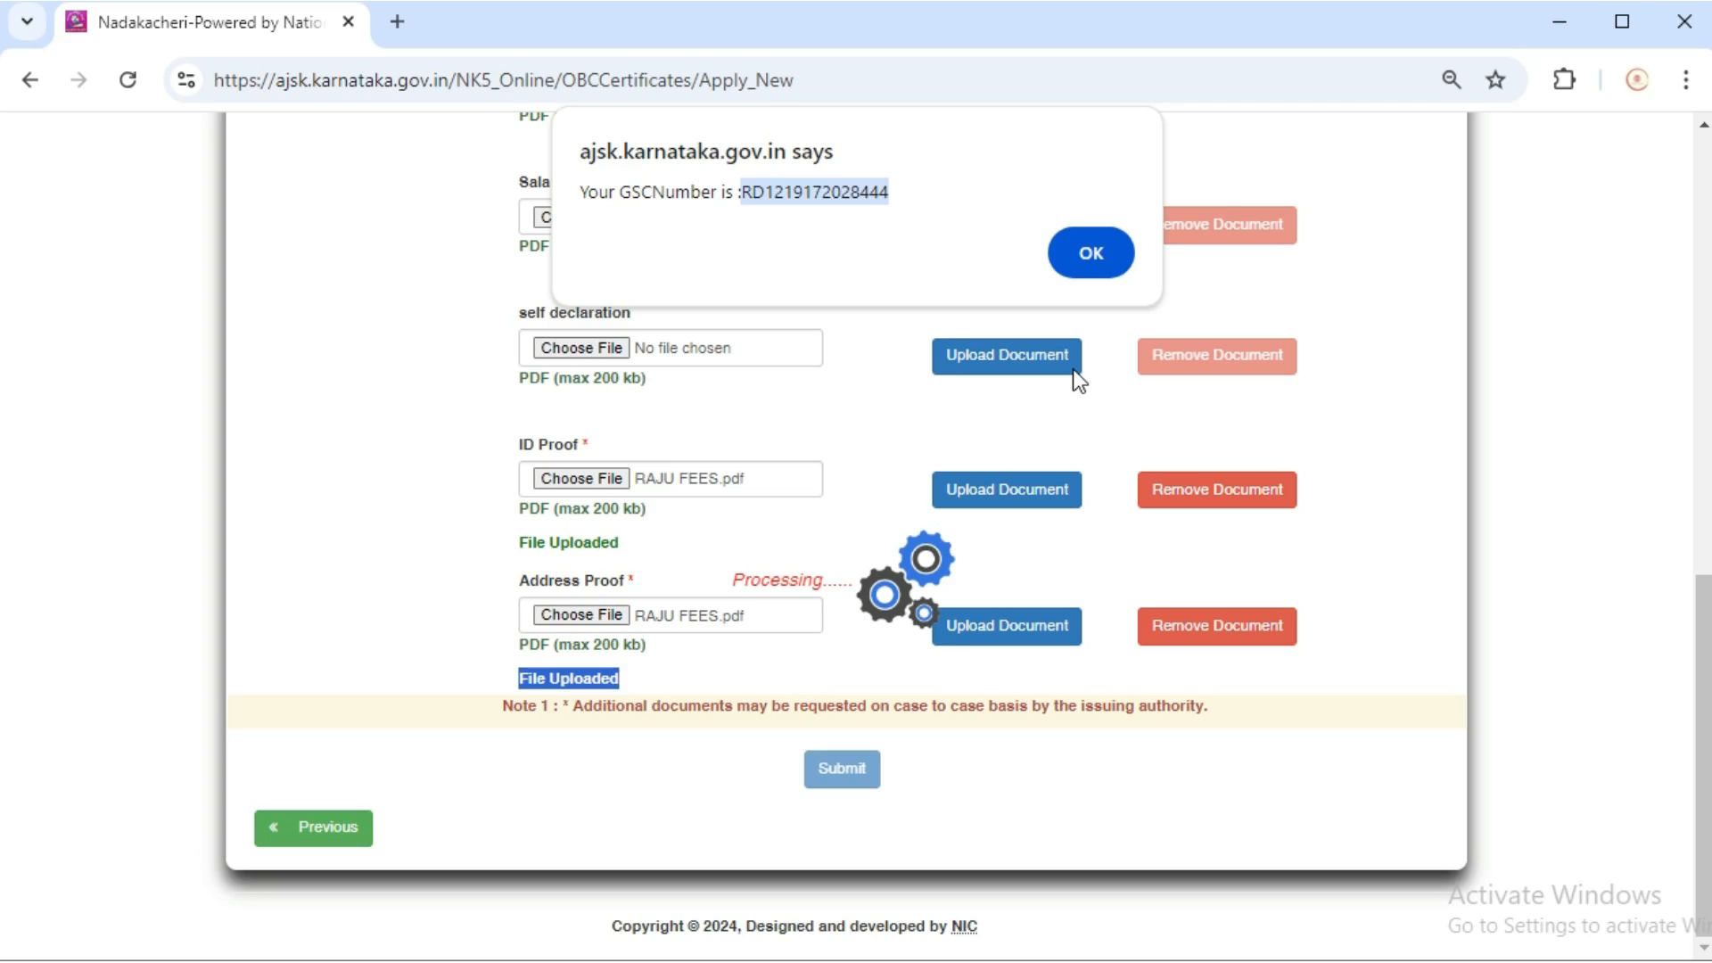
key("Return")
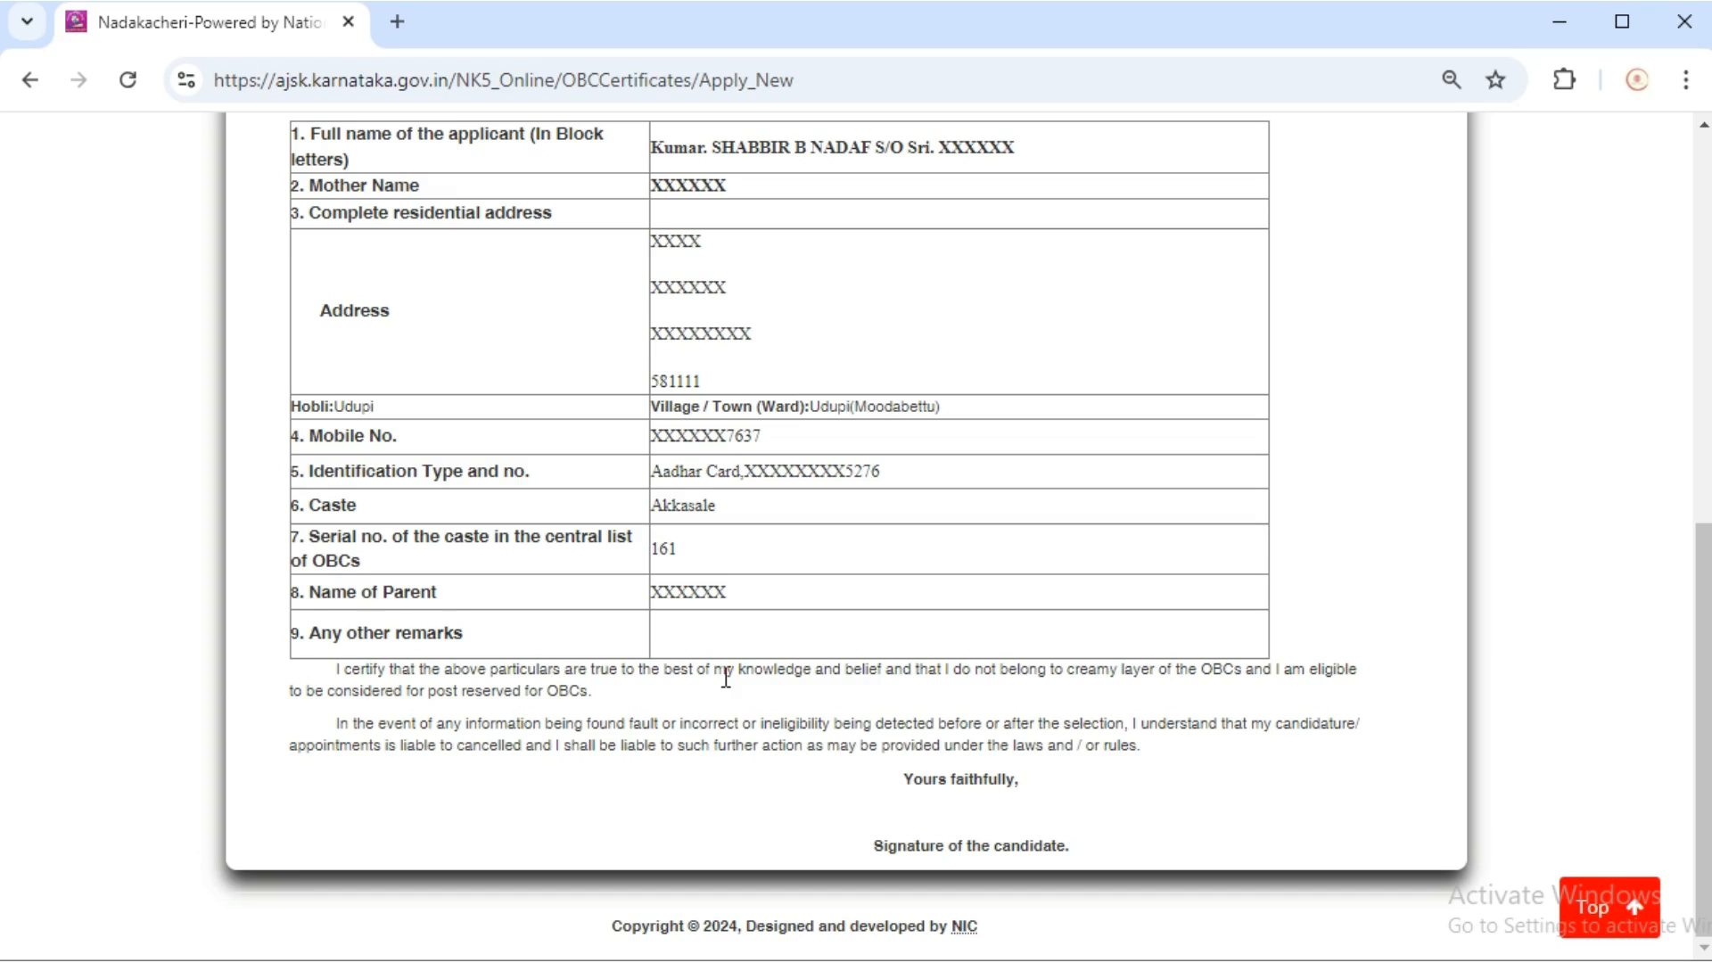
scroll(554, 383, "up", 5)
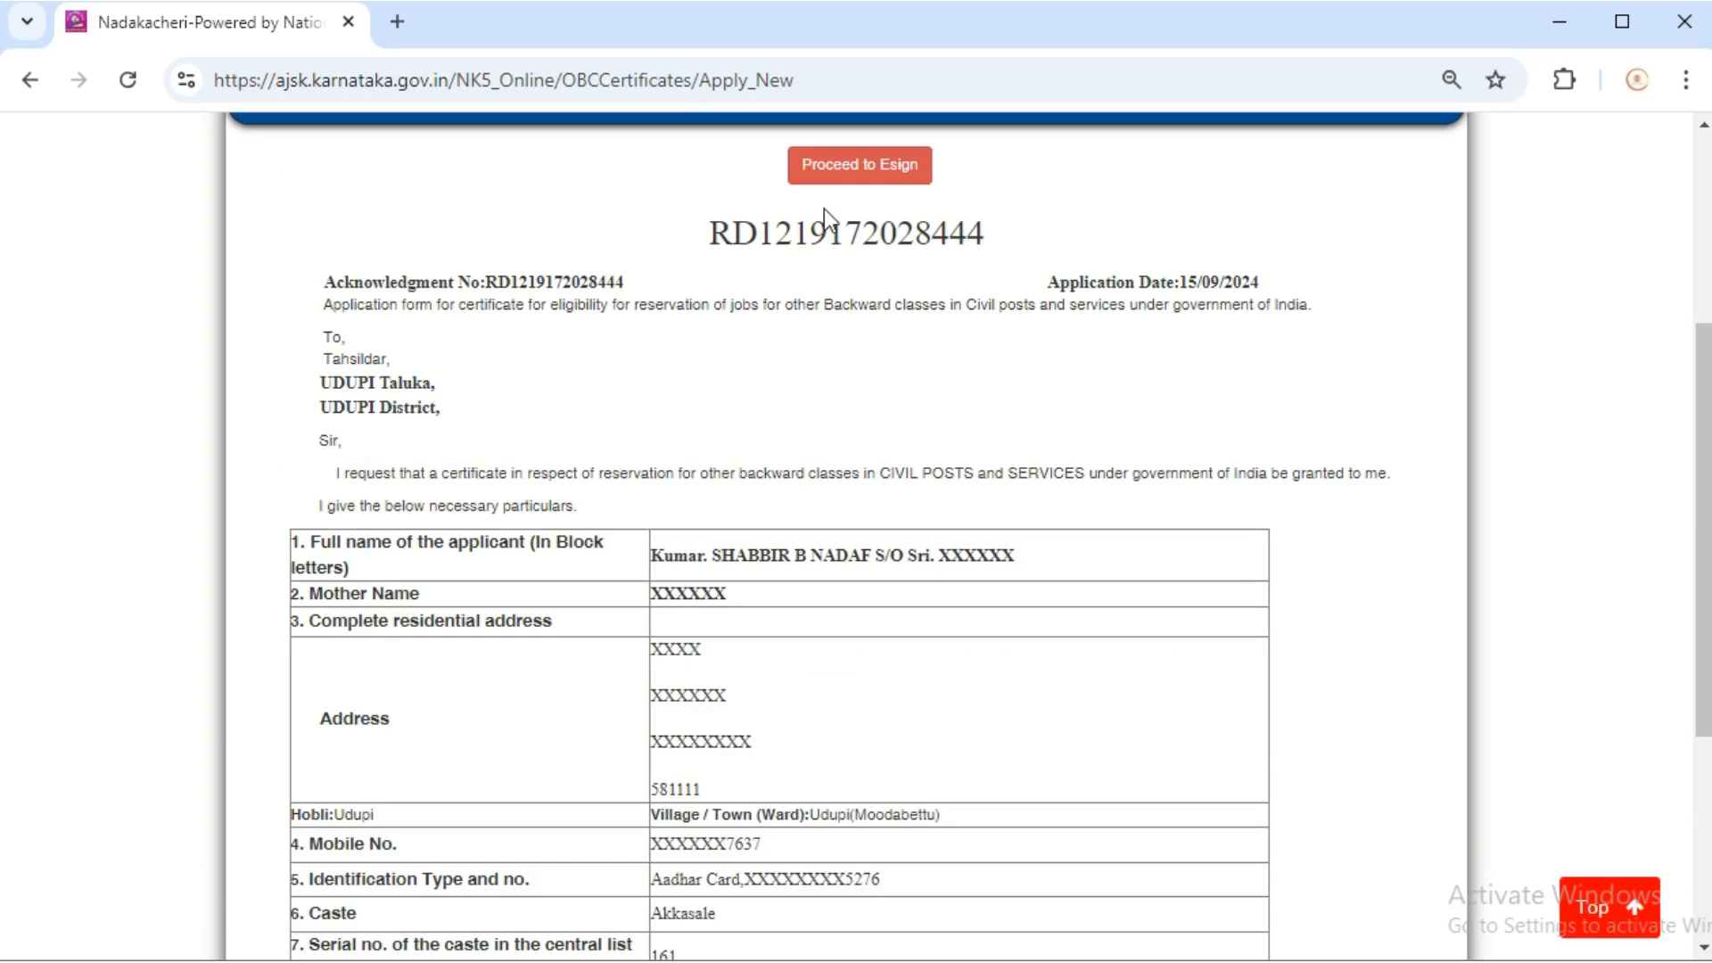
left_click(848, 168)
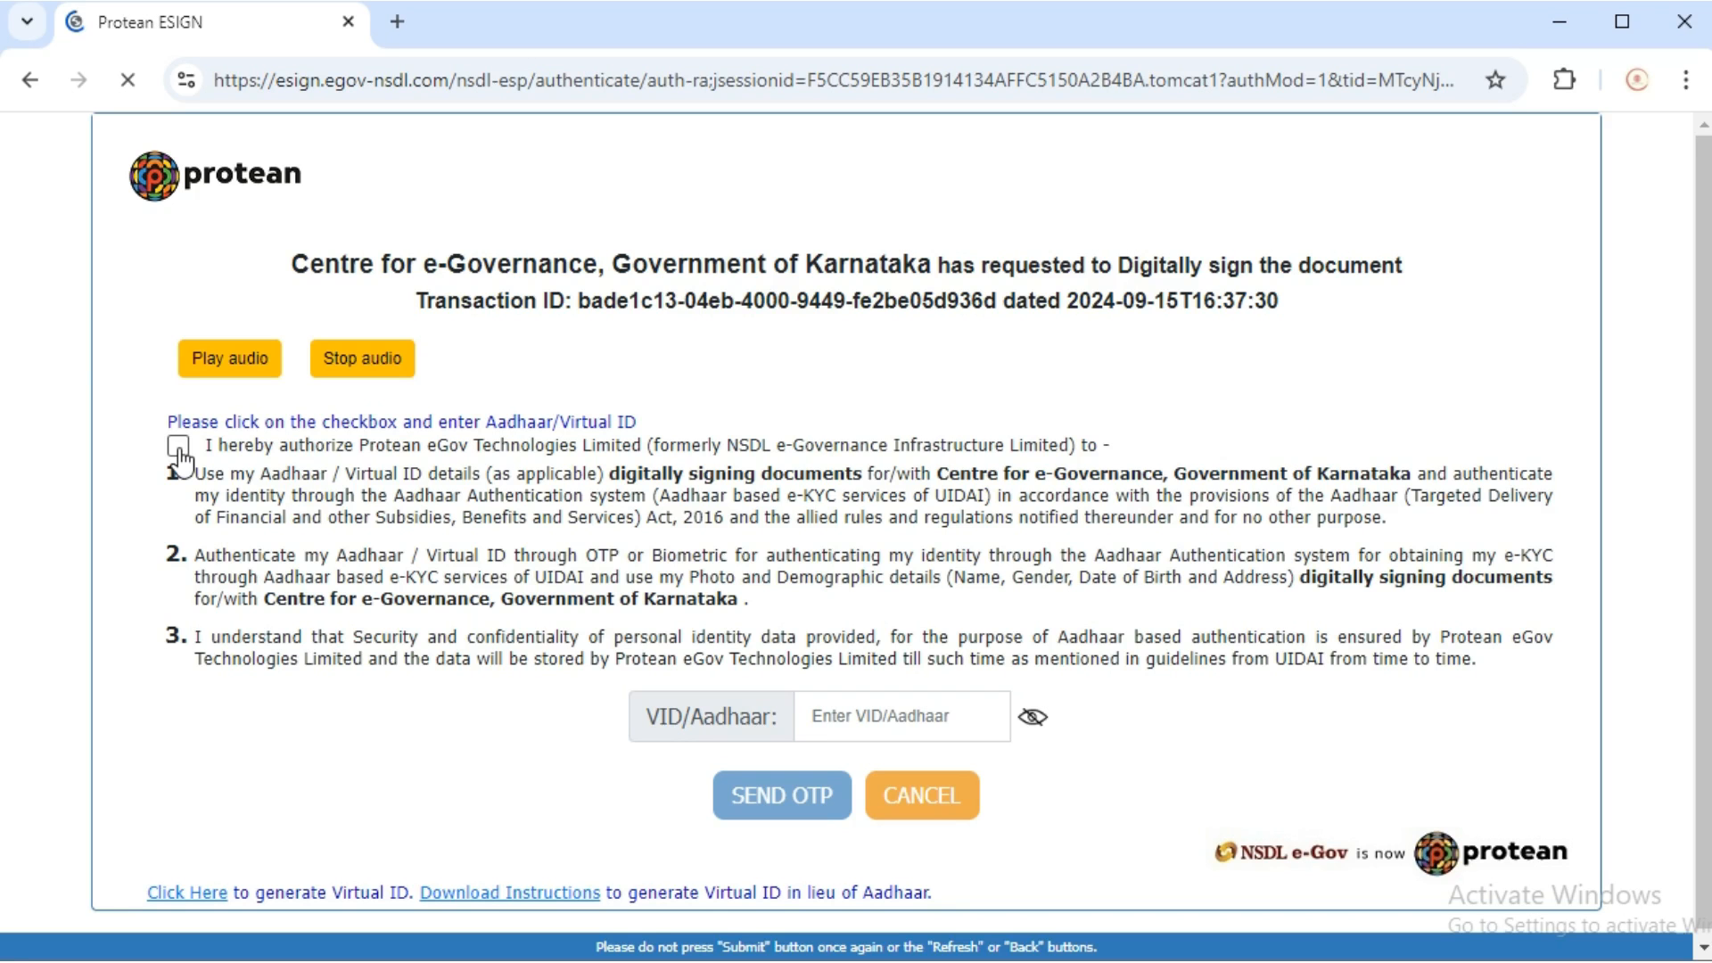
Consent to Aadhaar authentication, enter the applicant's Aadhaar number, and request a signing OTP.
left_click(179, 445)
left_click(892, 716)
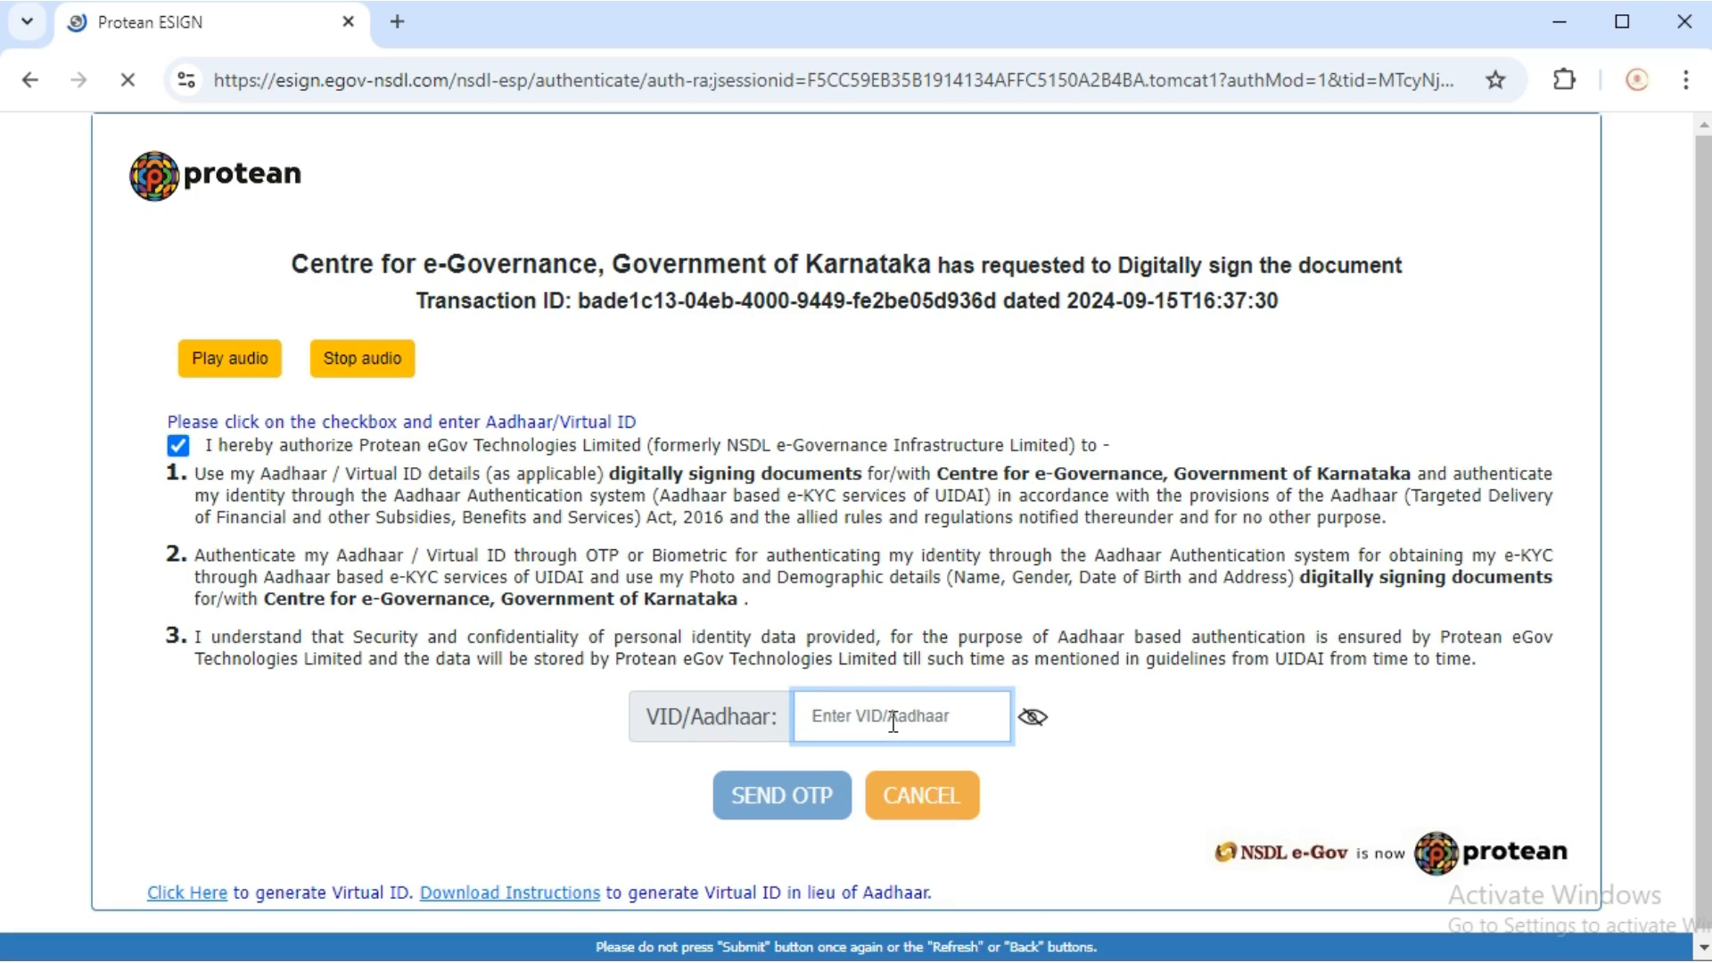
type("123456789012")
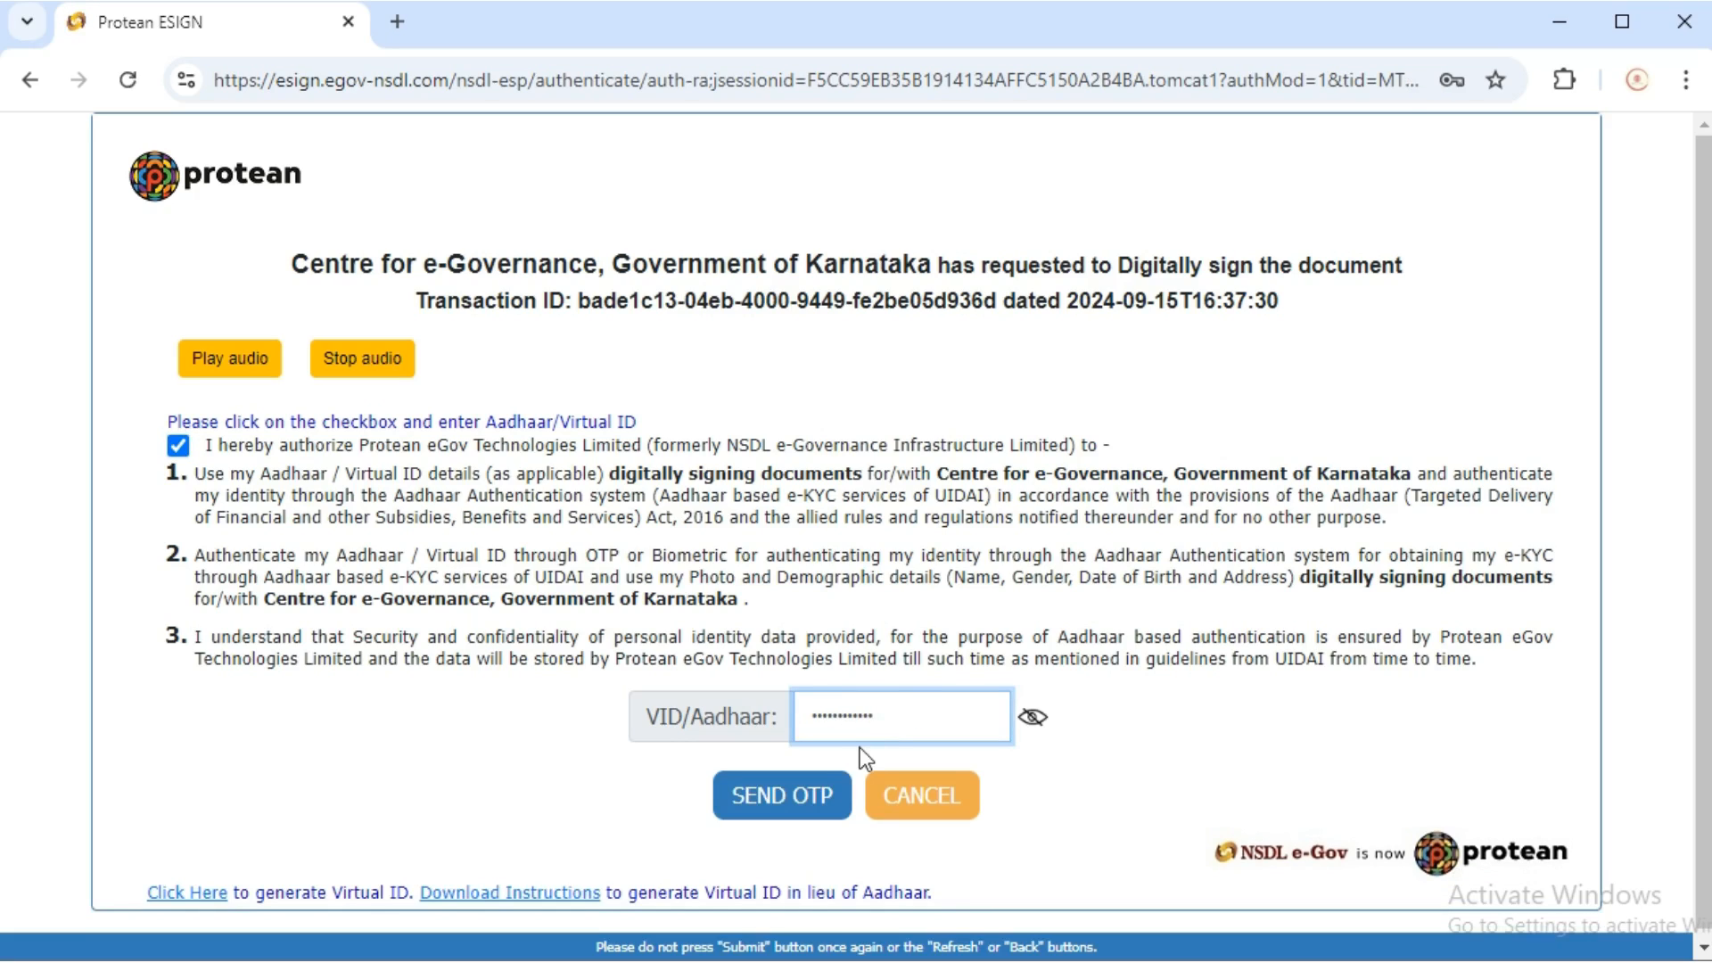
left_click(789, 798)
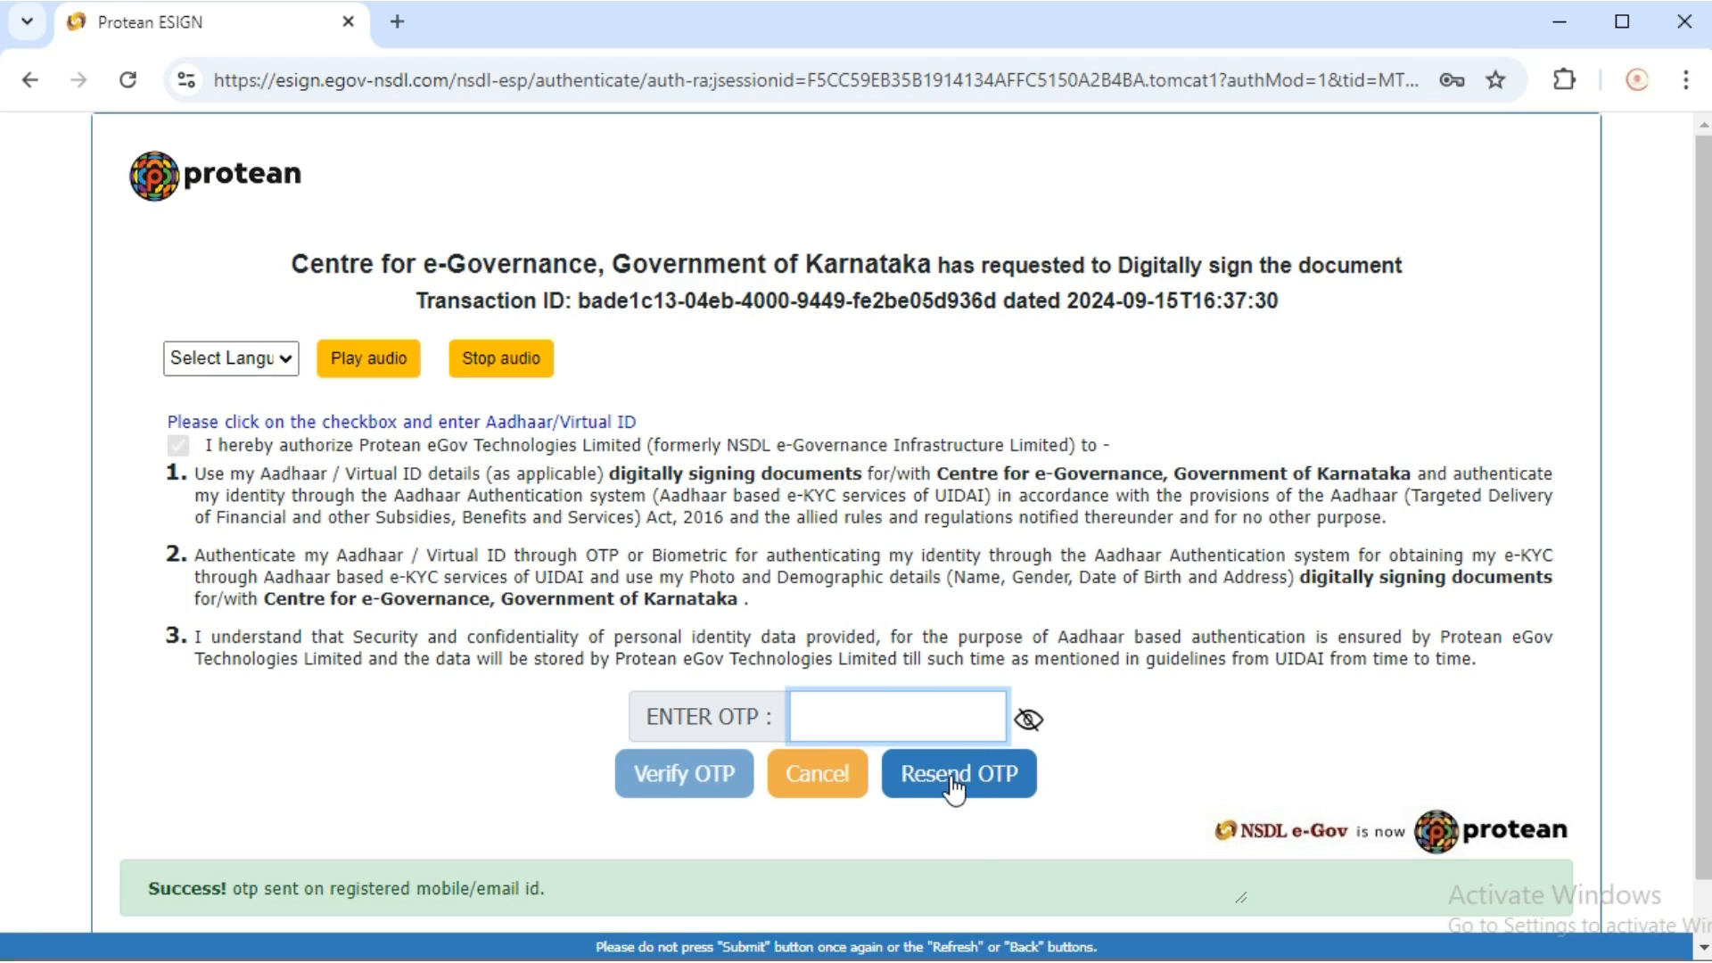
Resend the eSign OTP, enter the received code, and verify it to sign the form.
left_click(954, 789)
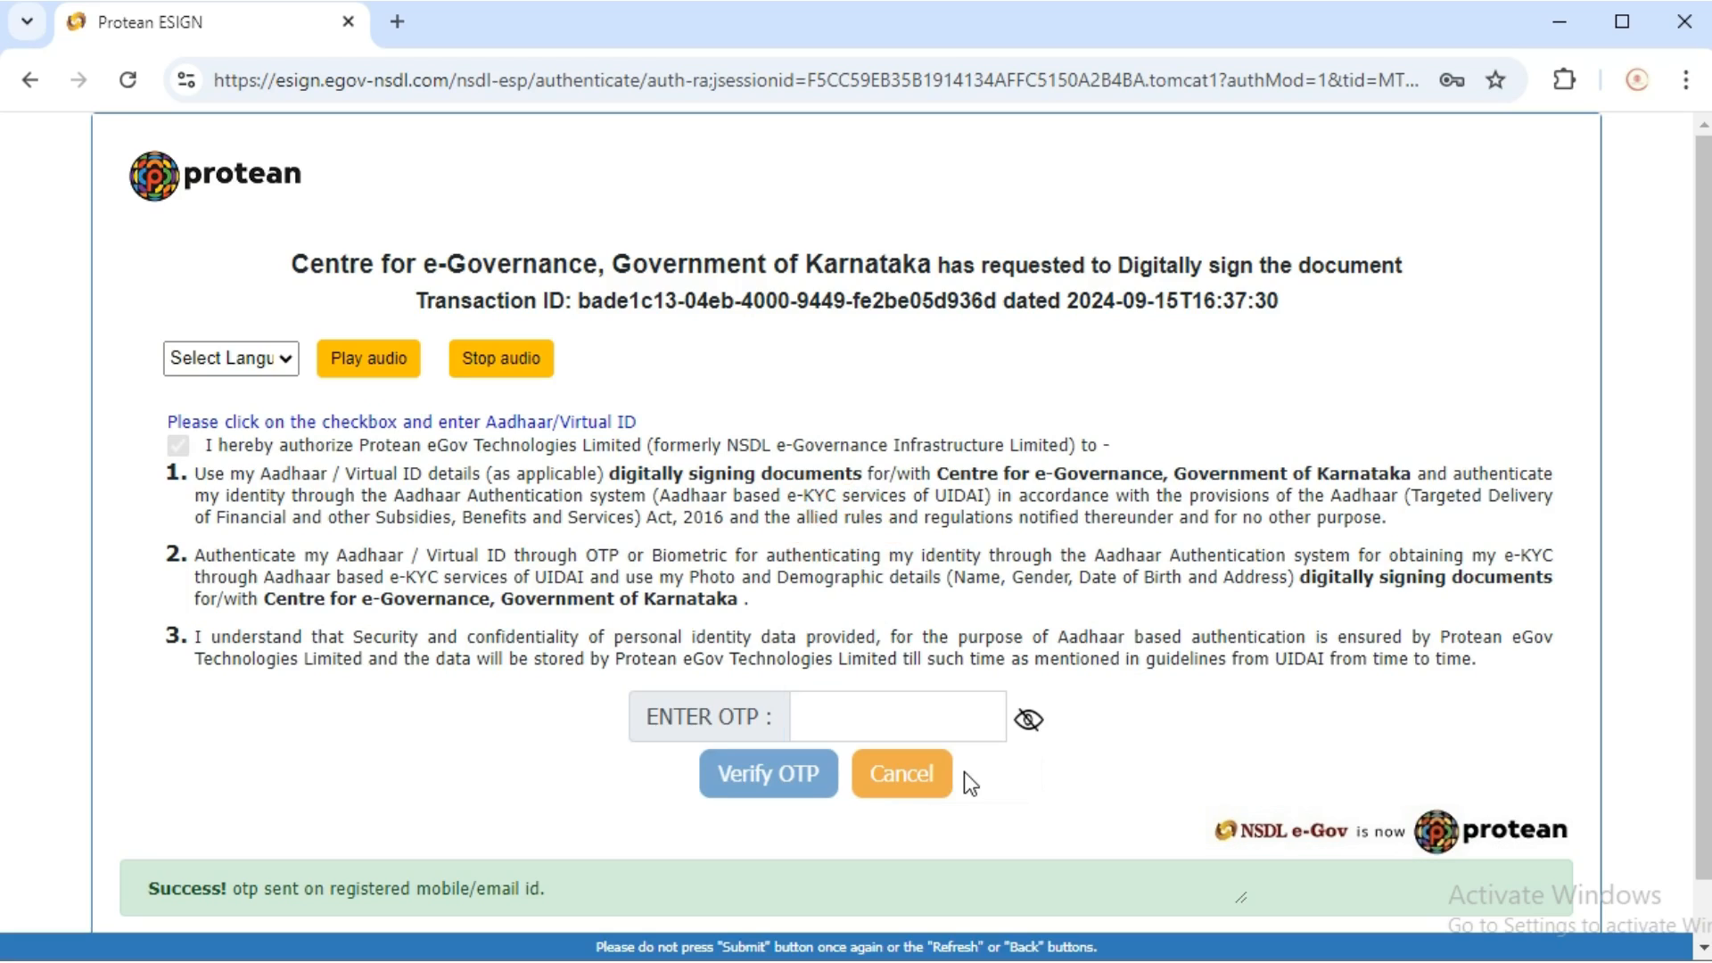
left_click(944, 729)
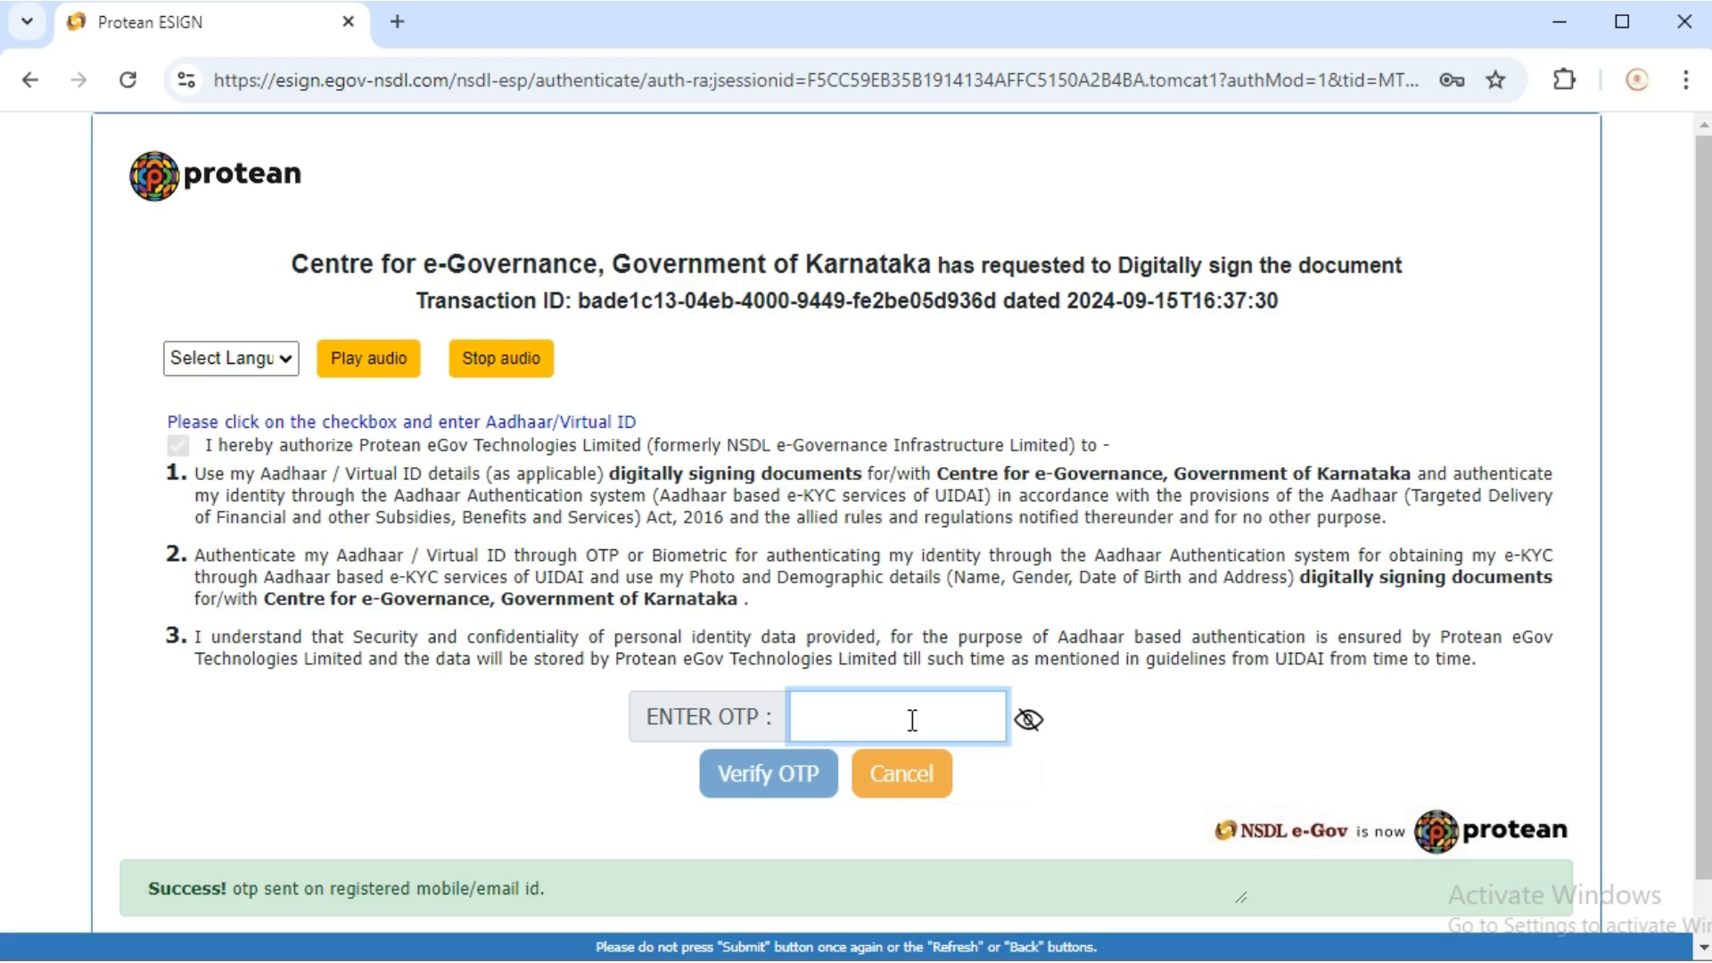
type("•••••")
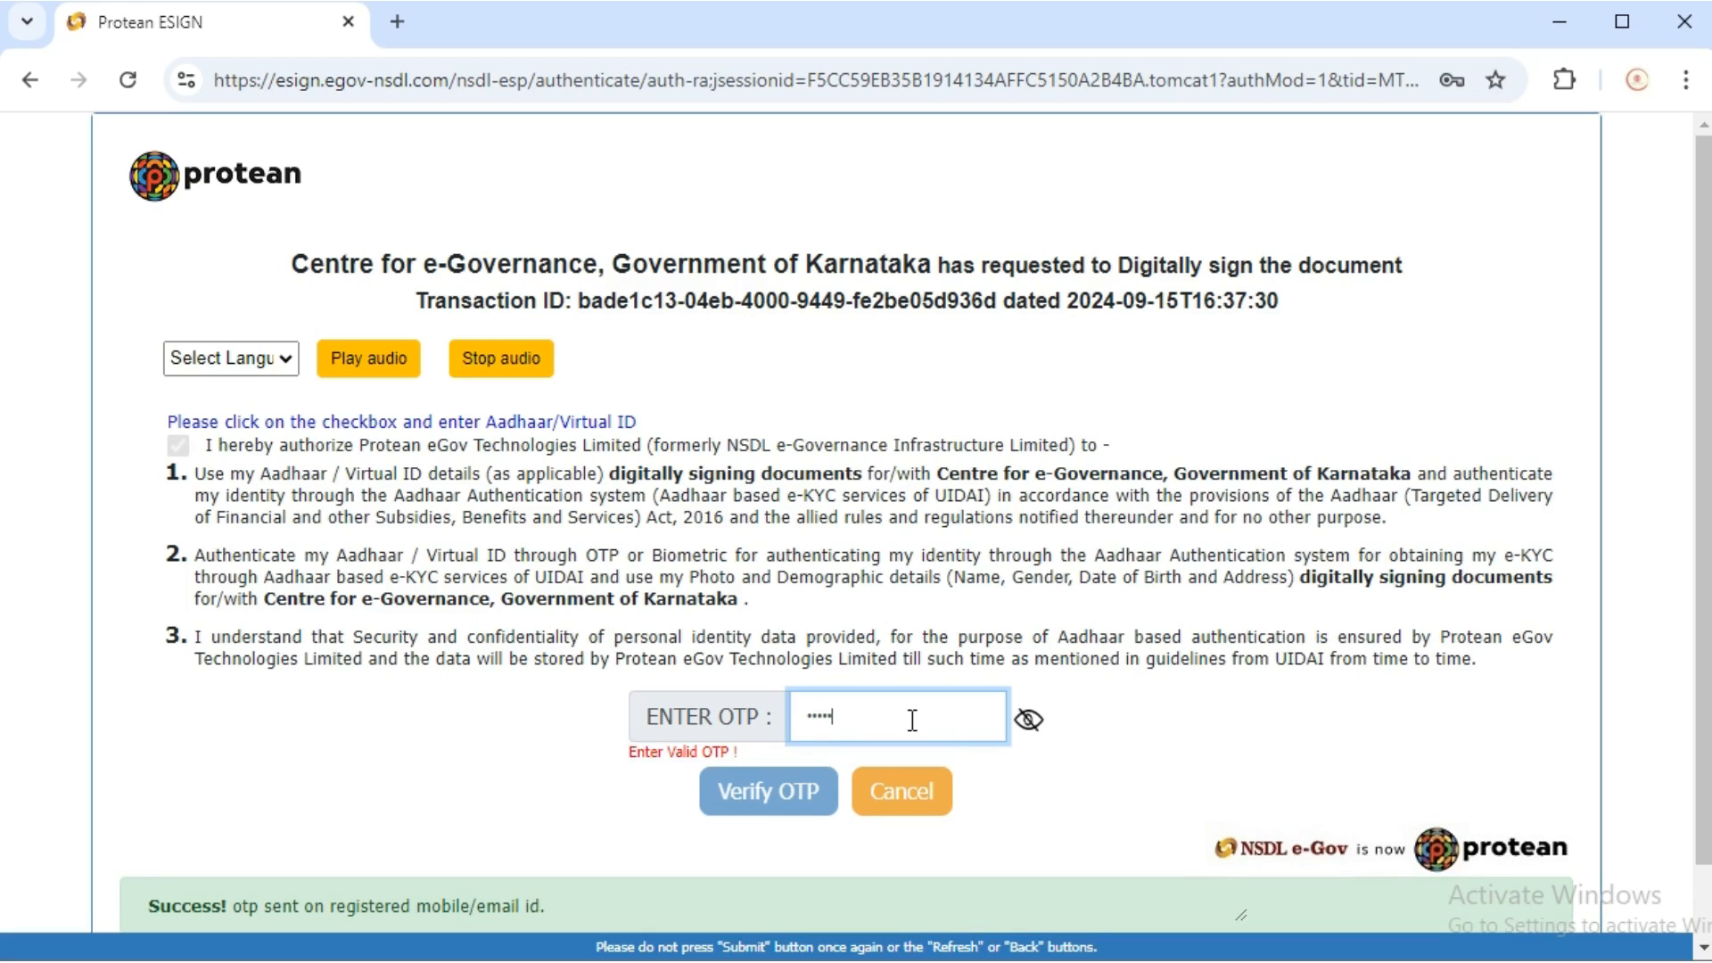
type("•")
left_click(775, 785)
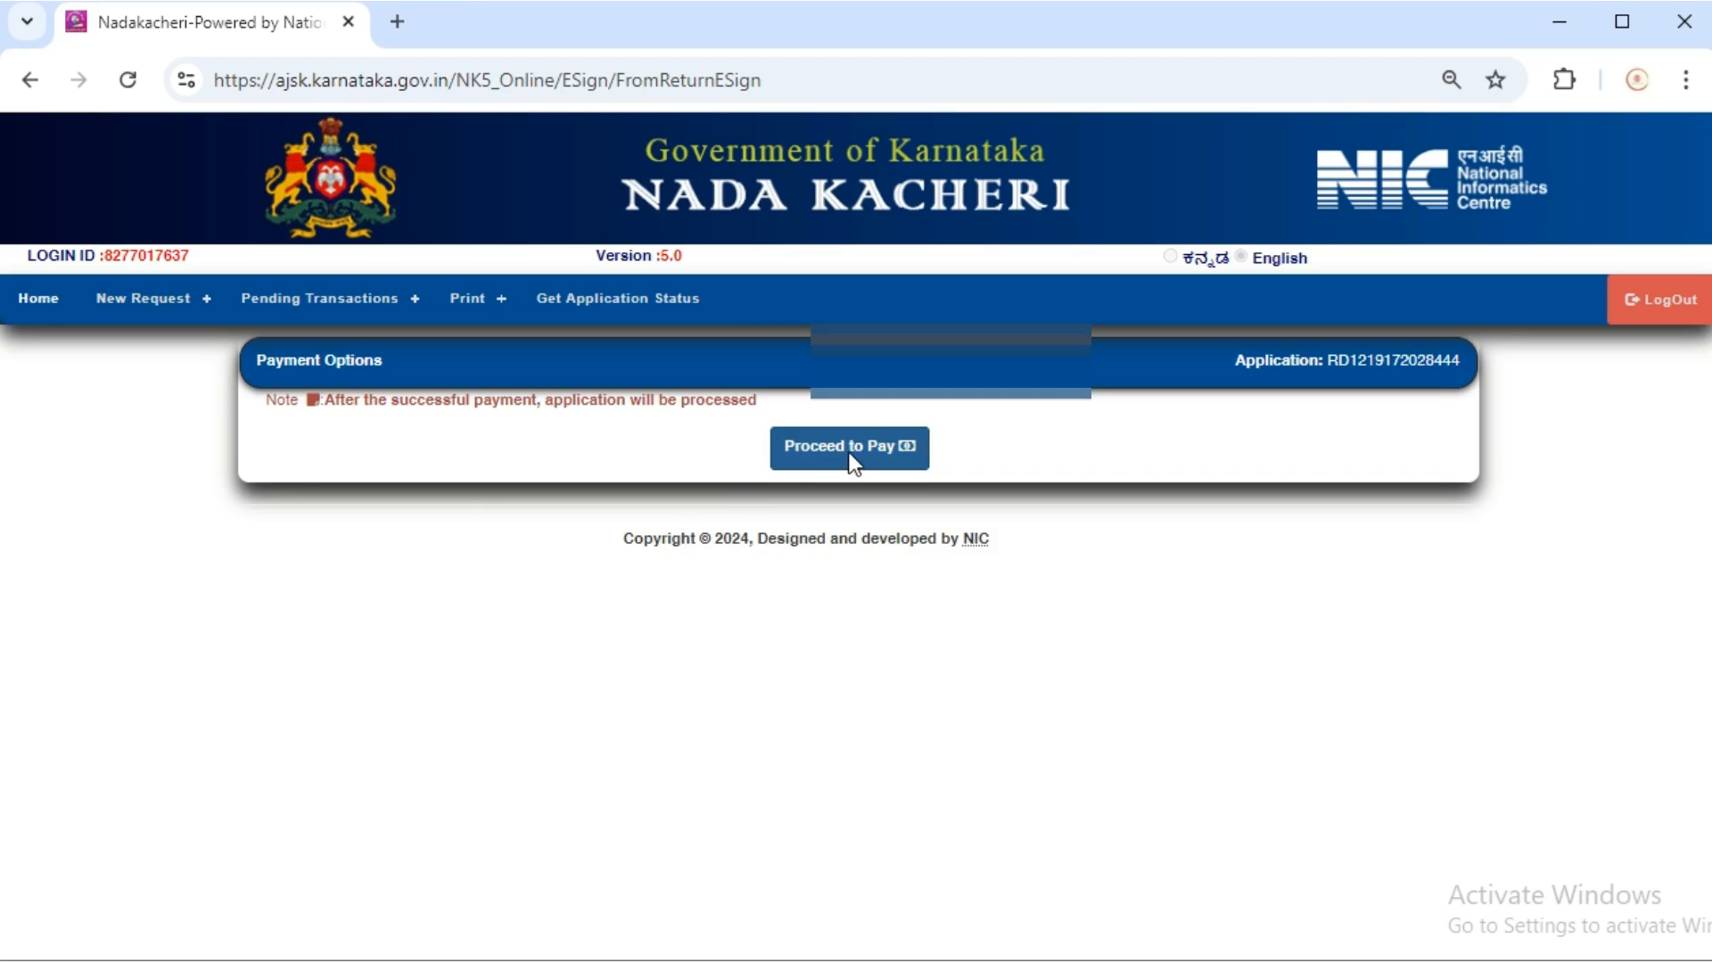
Accept the payment terms for the ₹40 application fee and choose SBI ePay.
left_click(850, 455)
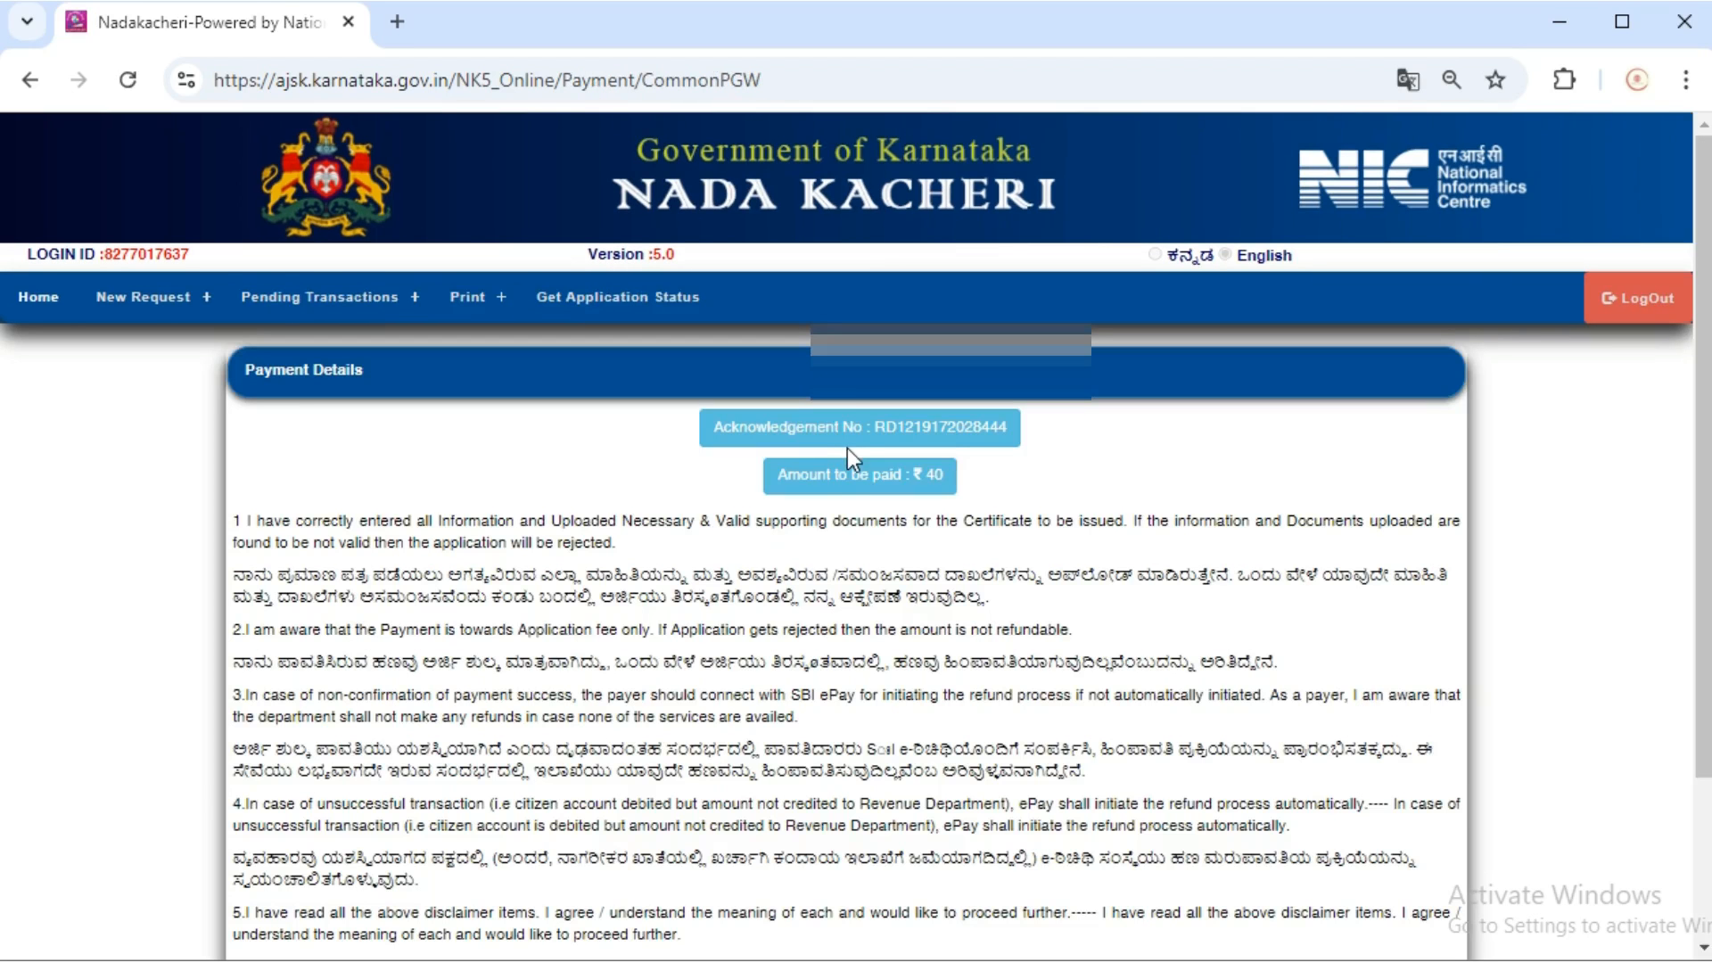
scroll(849, 503, "down", 3)
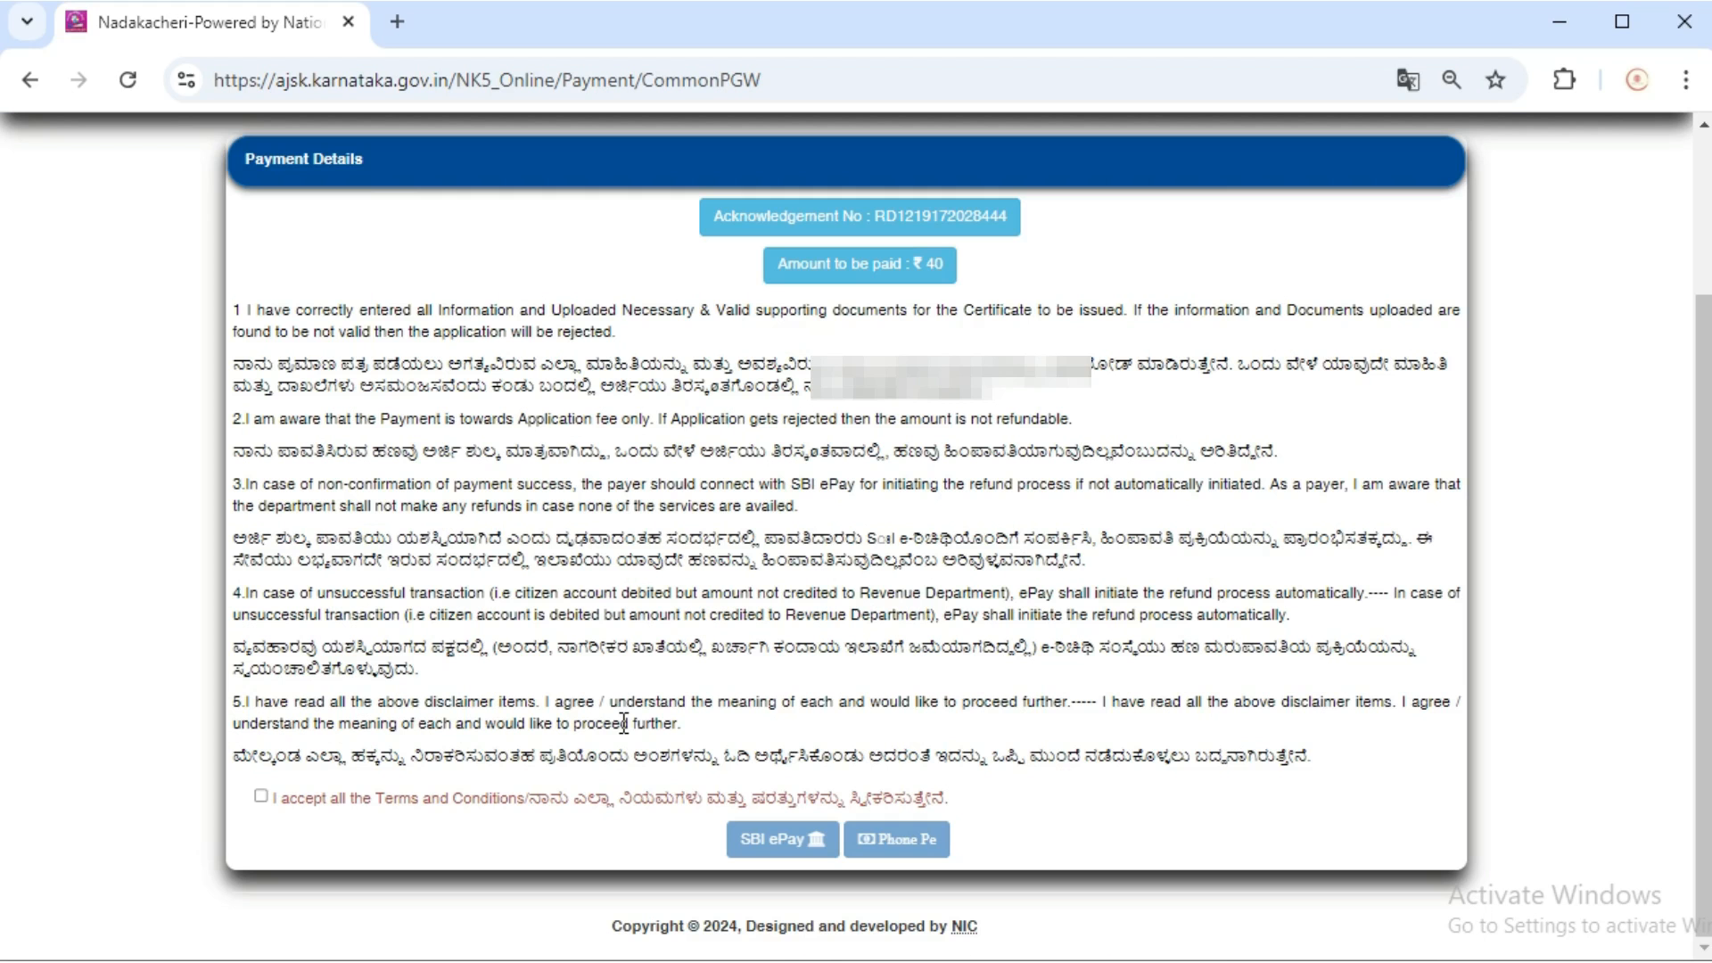
left_click(262, 797)
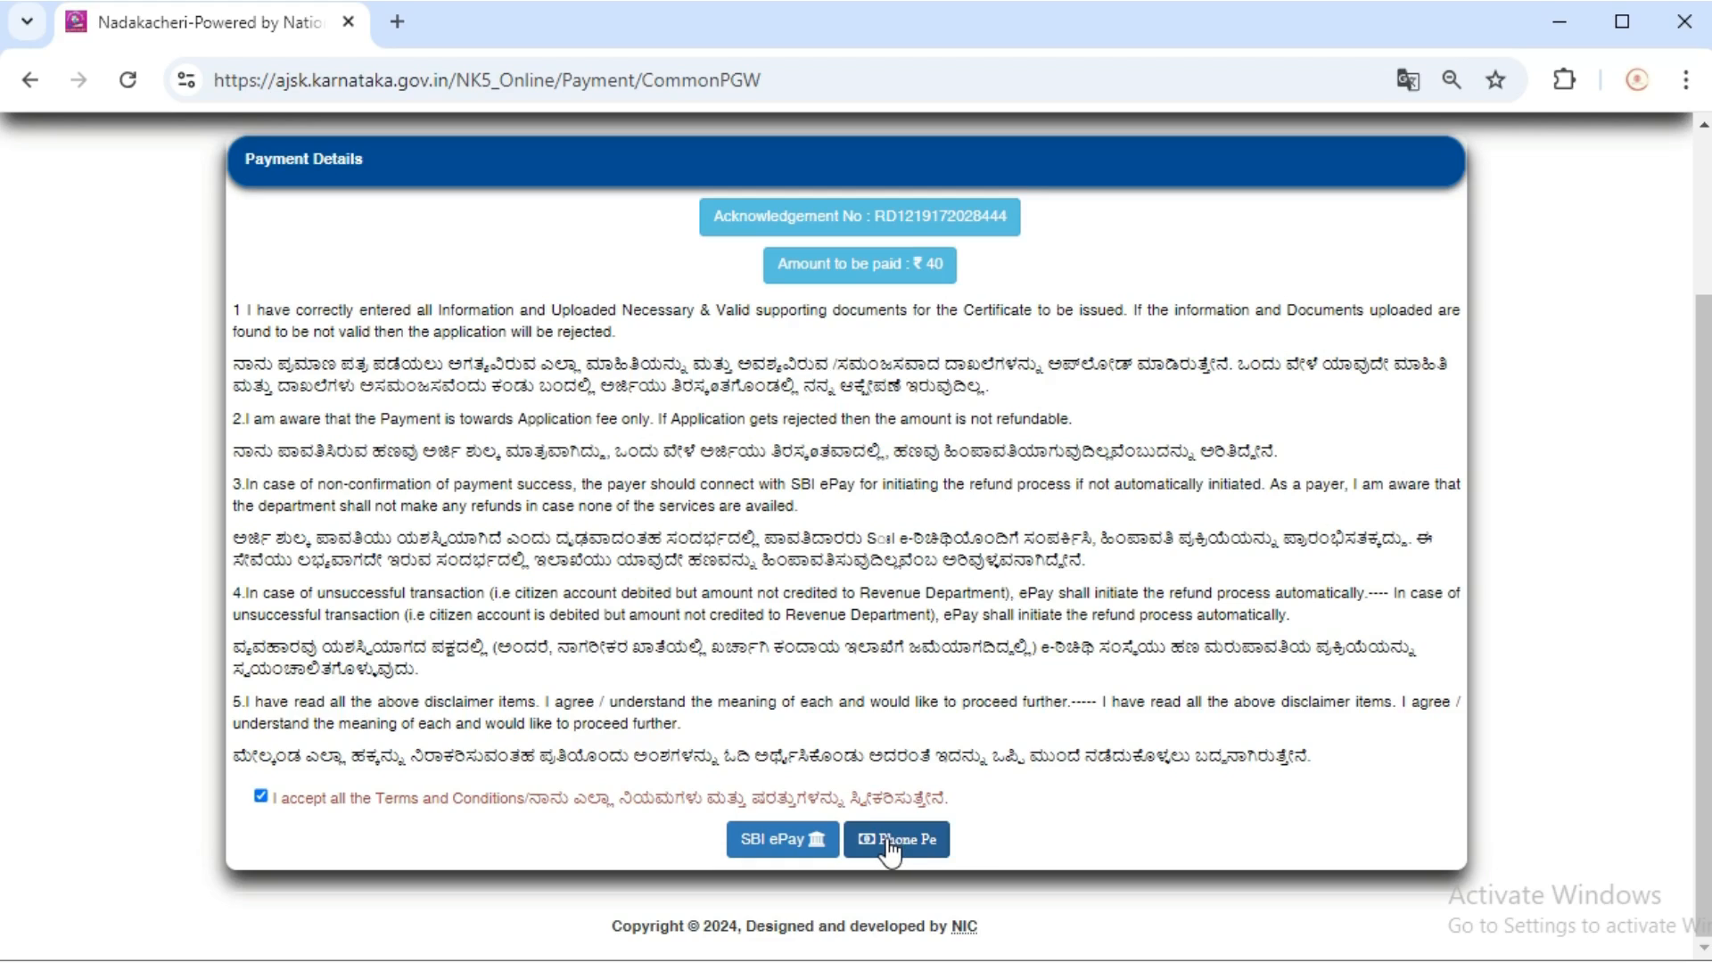
left_click(784, 846)
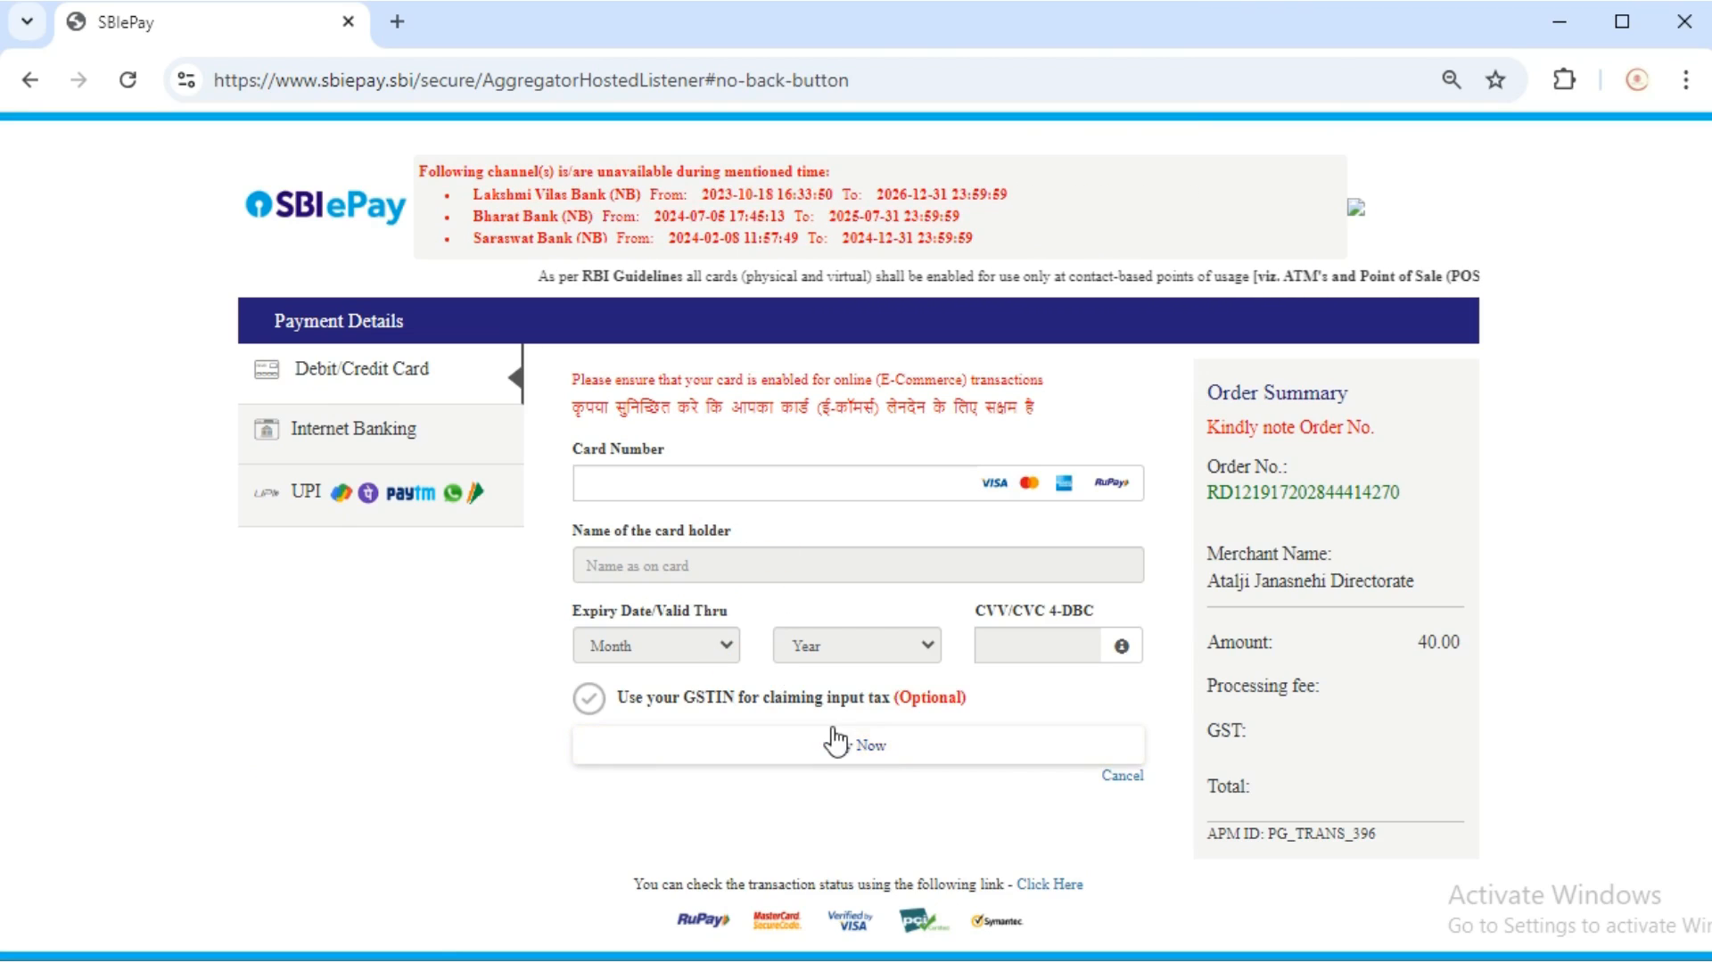
Look through the Internet Banking bank list without choosing, then switch to UPI payment.
left_click(395, 438)
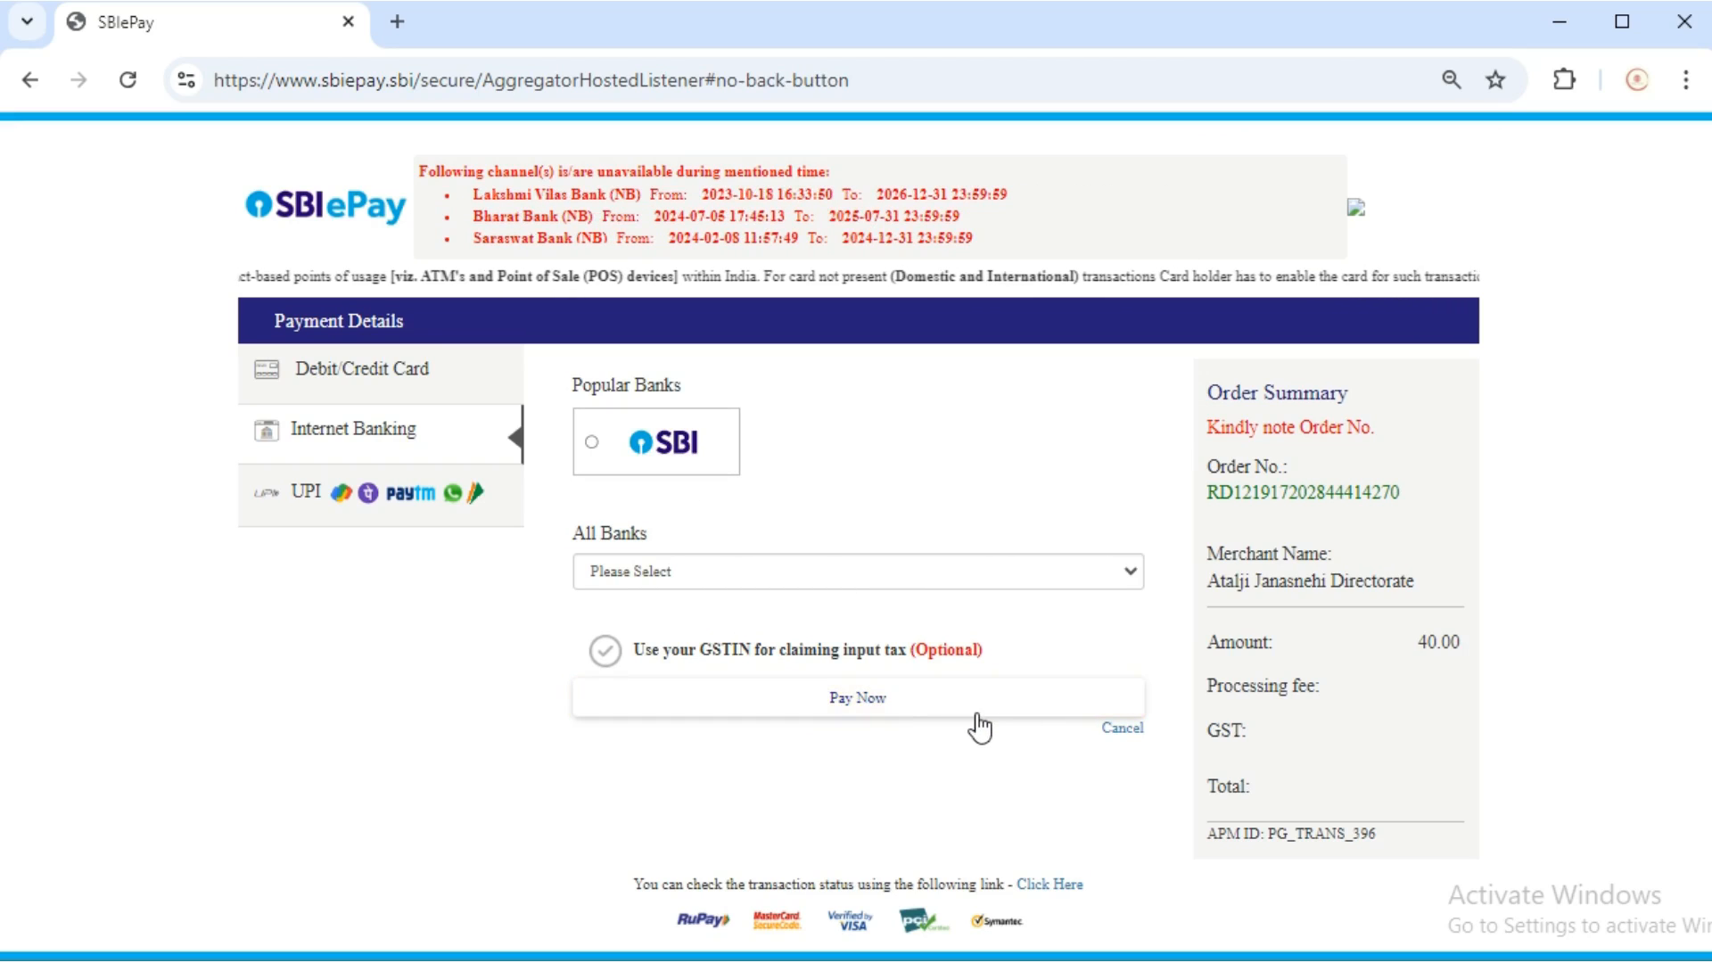
left_click(737, 565)
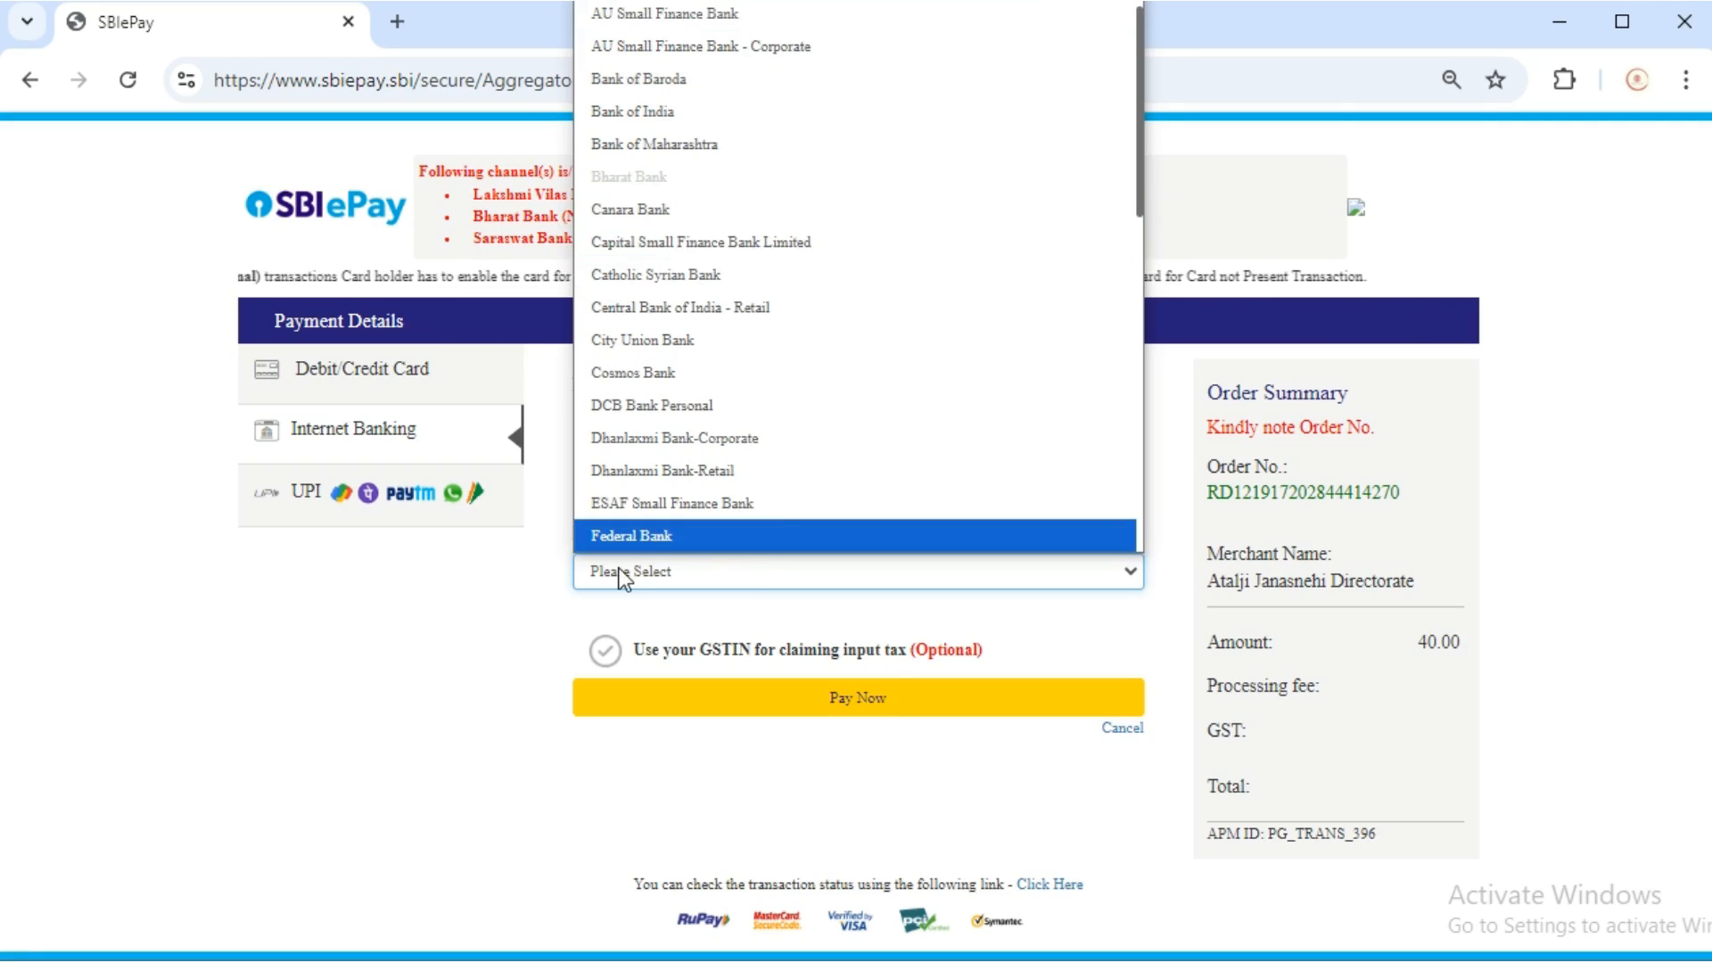
left_click(508, 610)
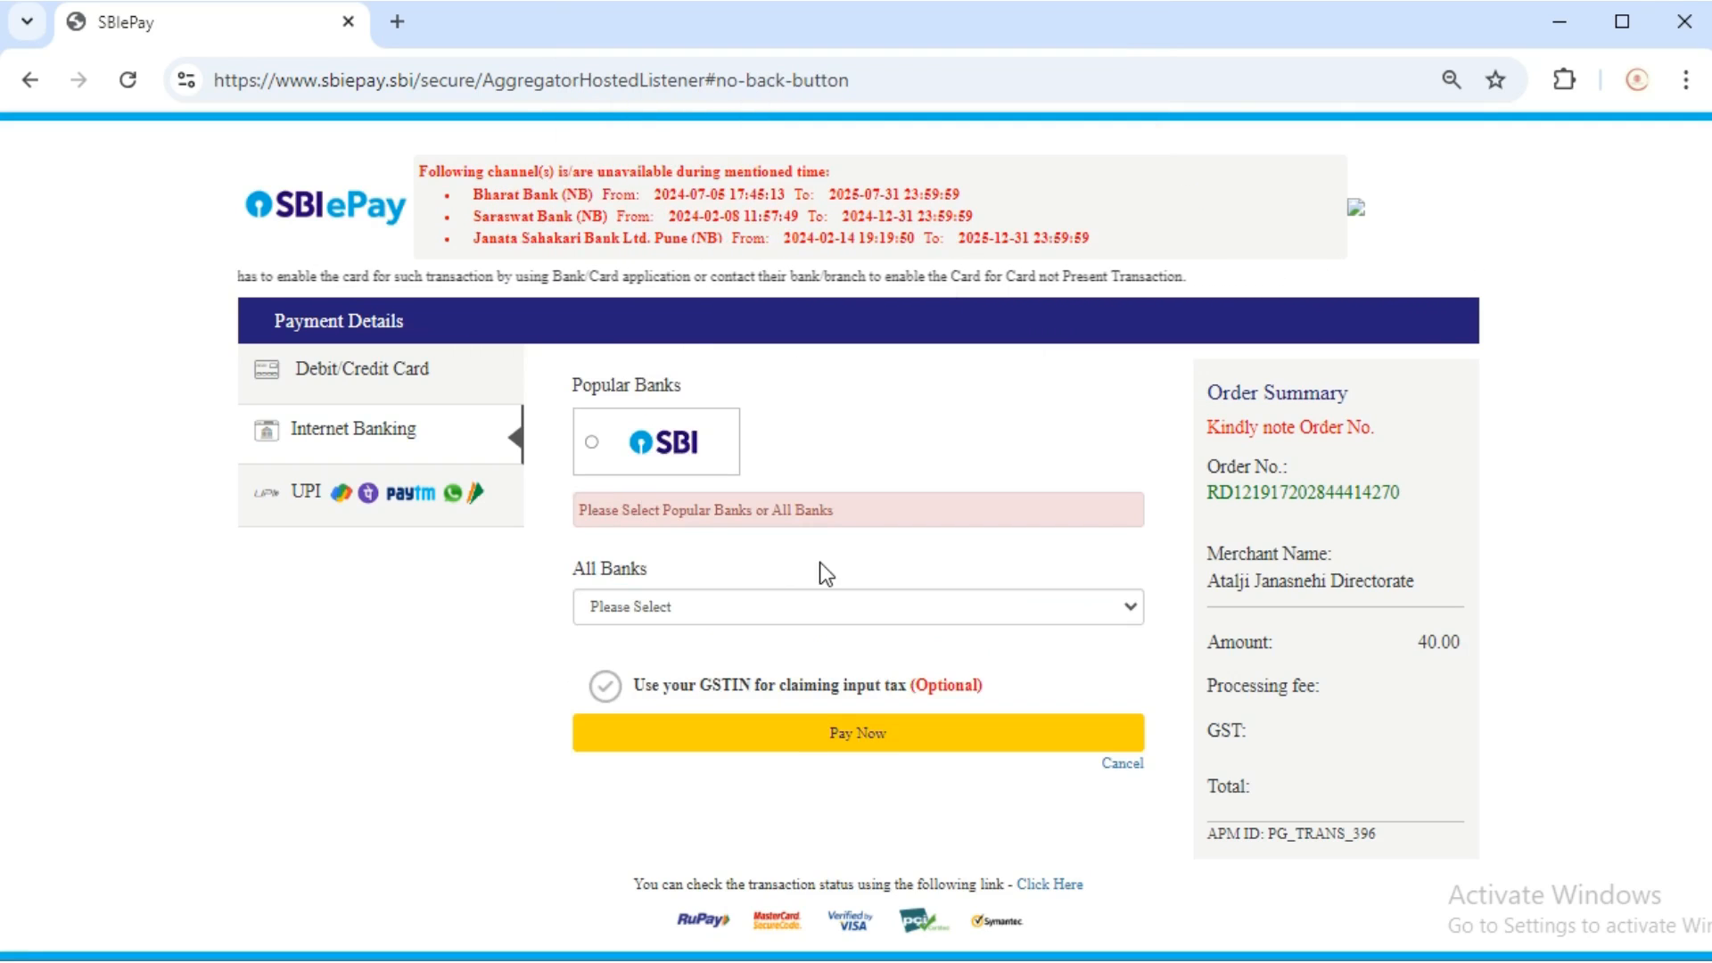
left_click(328, 510)
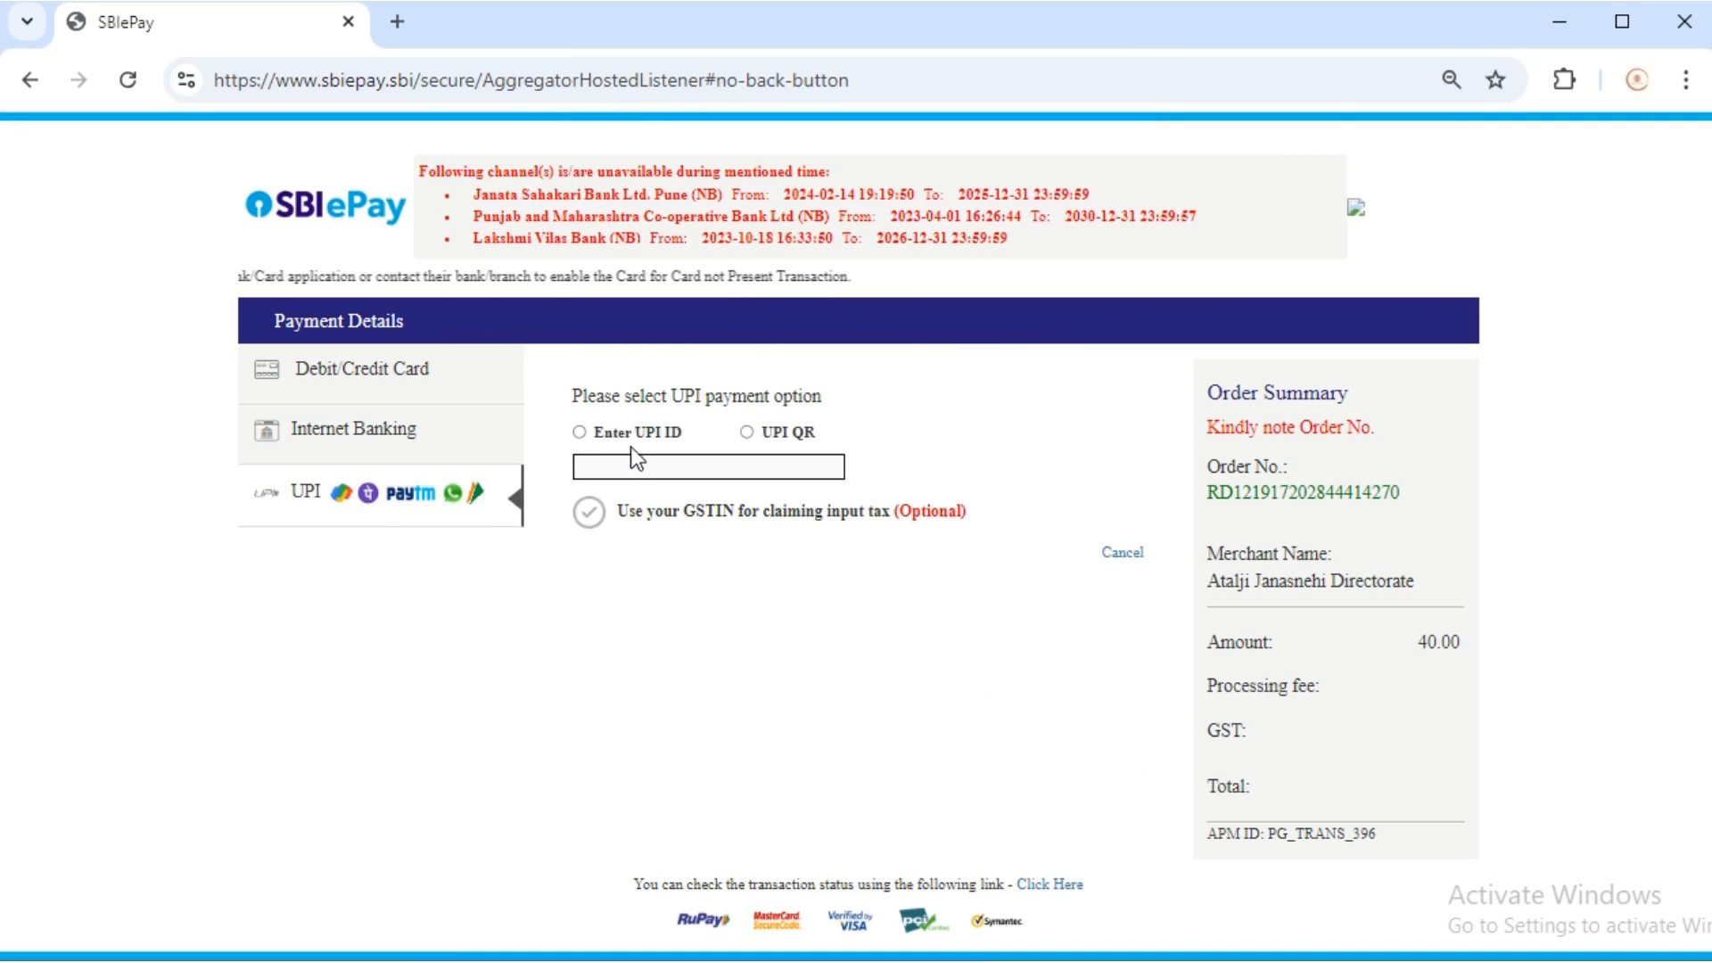
Select the Enter UPI ID option for the 40.00 payment.
left_click(589, 434)
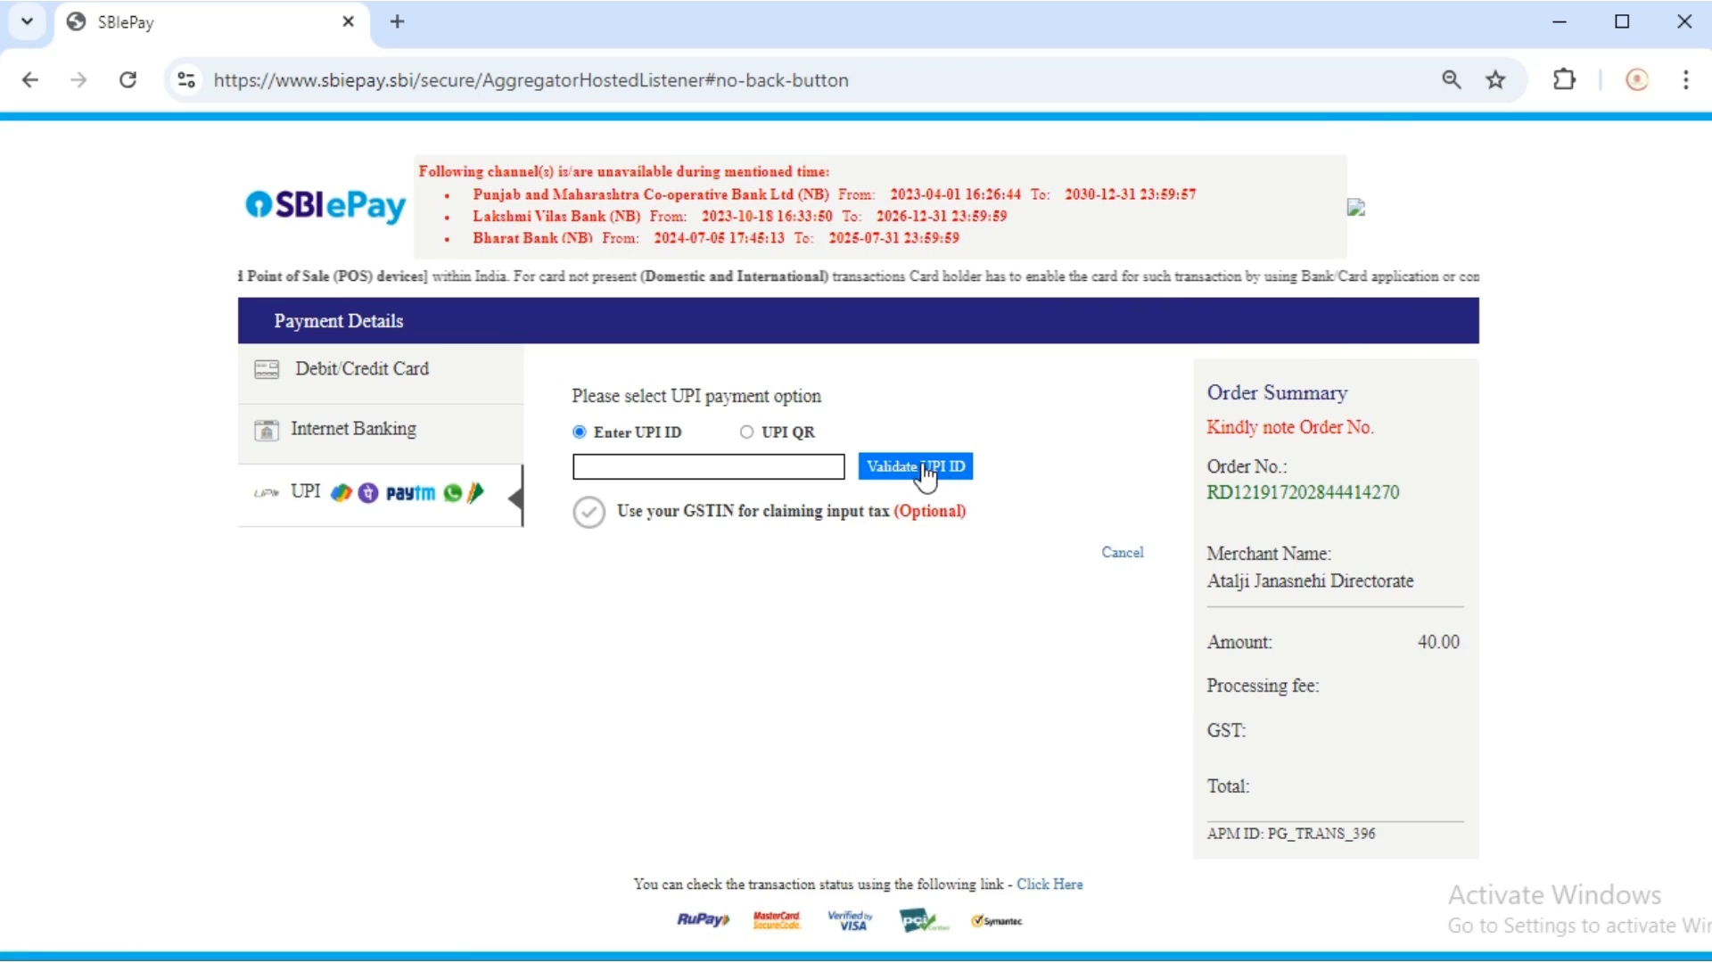
Choose UPI QR as the payment method for the ₹40.00 order and submit it, retrying once.
left_click(748, 434)
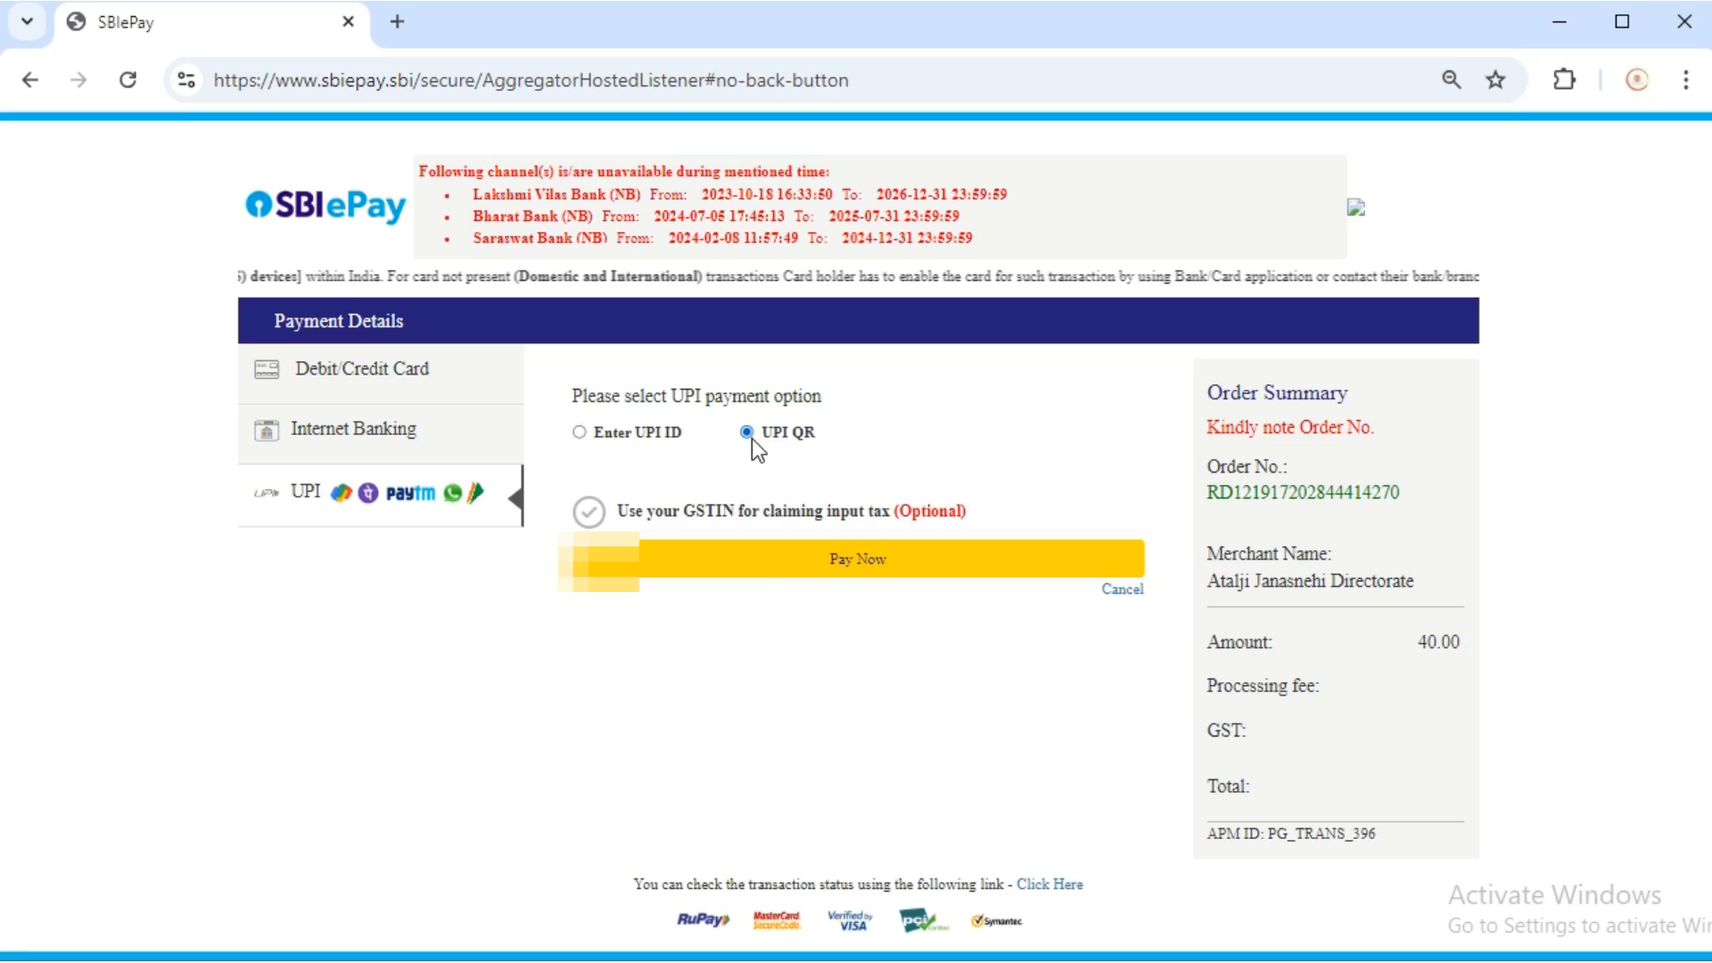
left_click(776, 561)
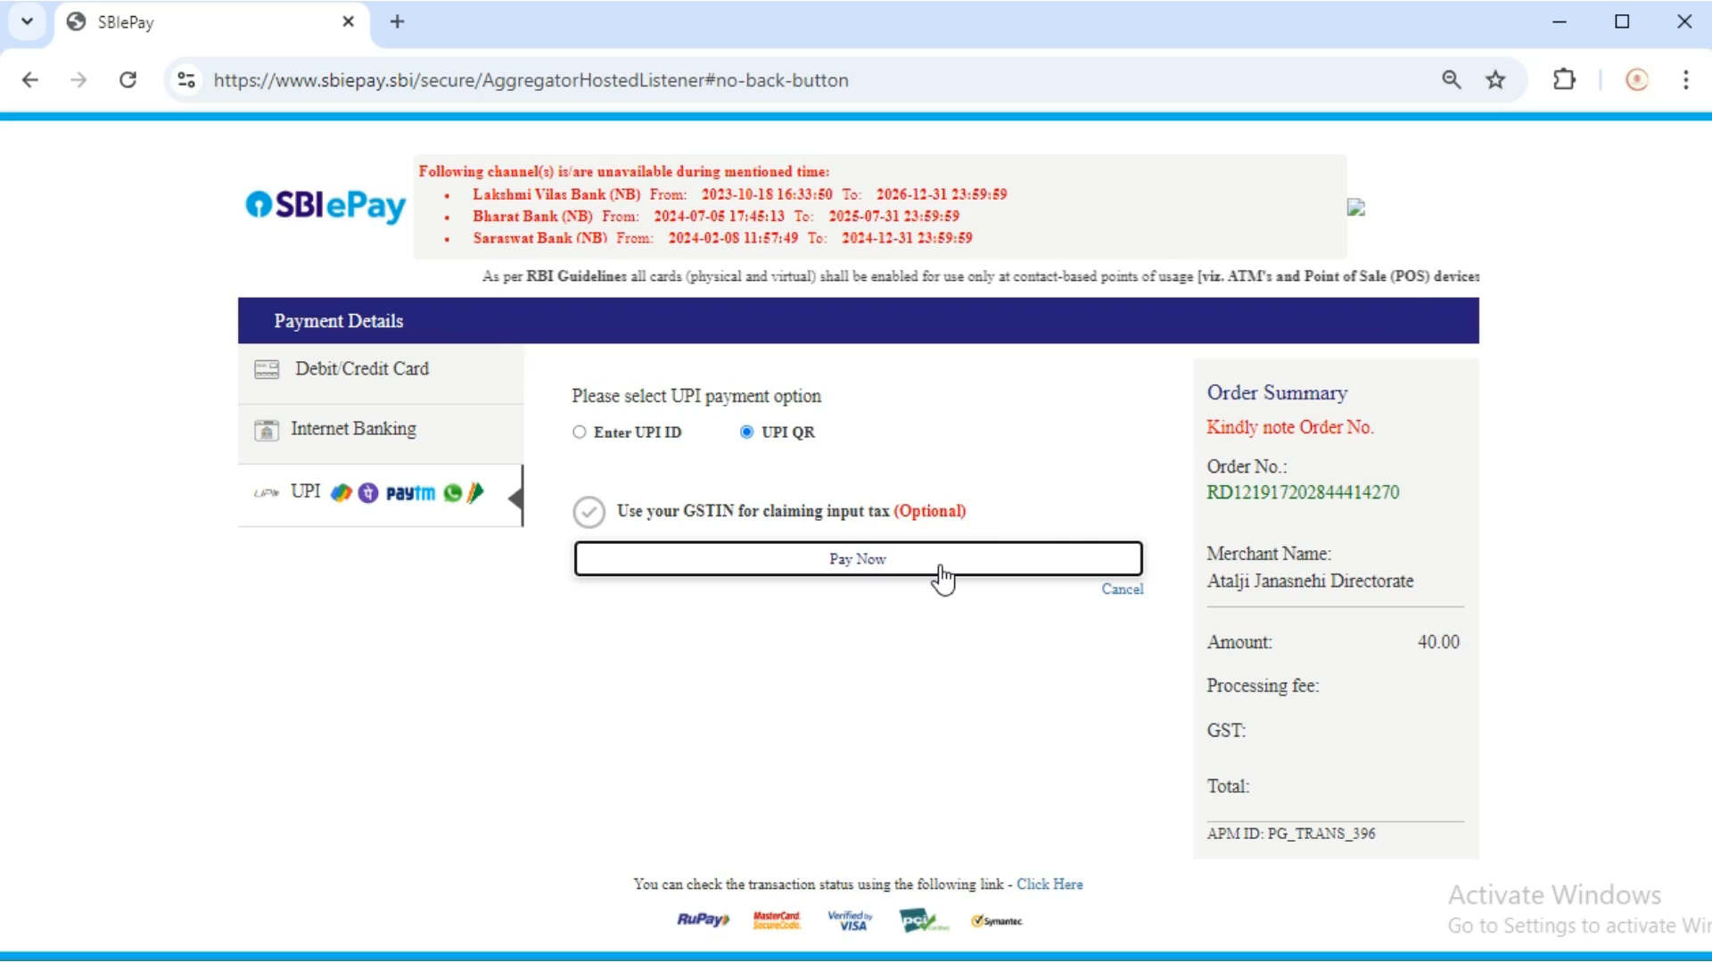
left_click(942, 559)
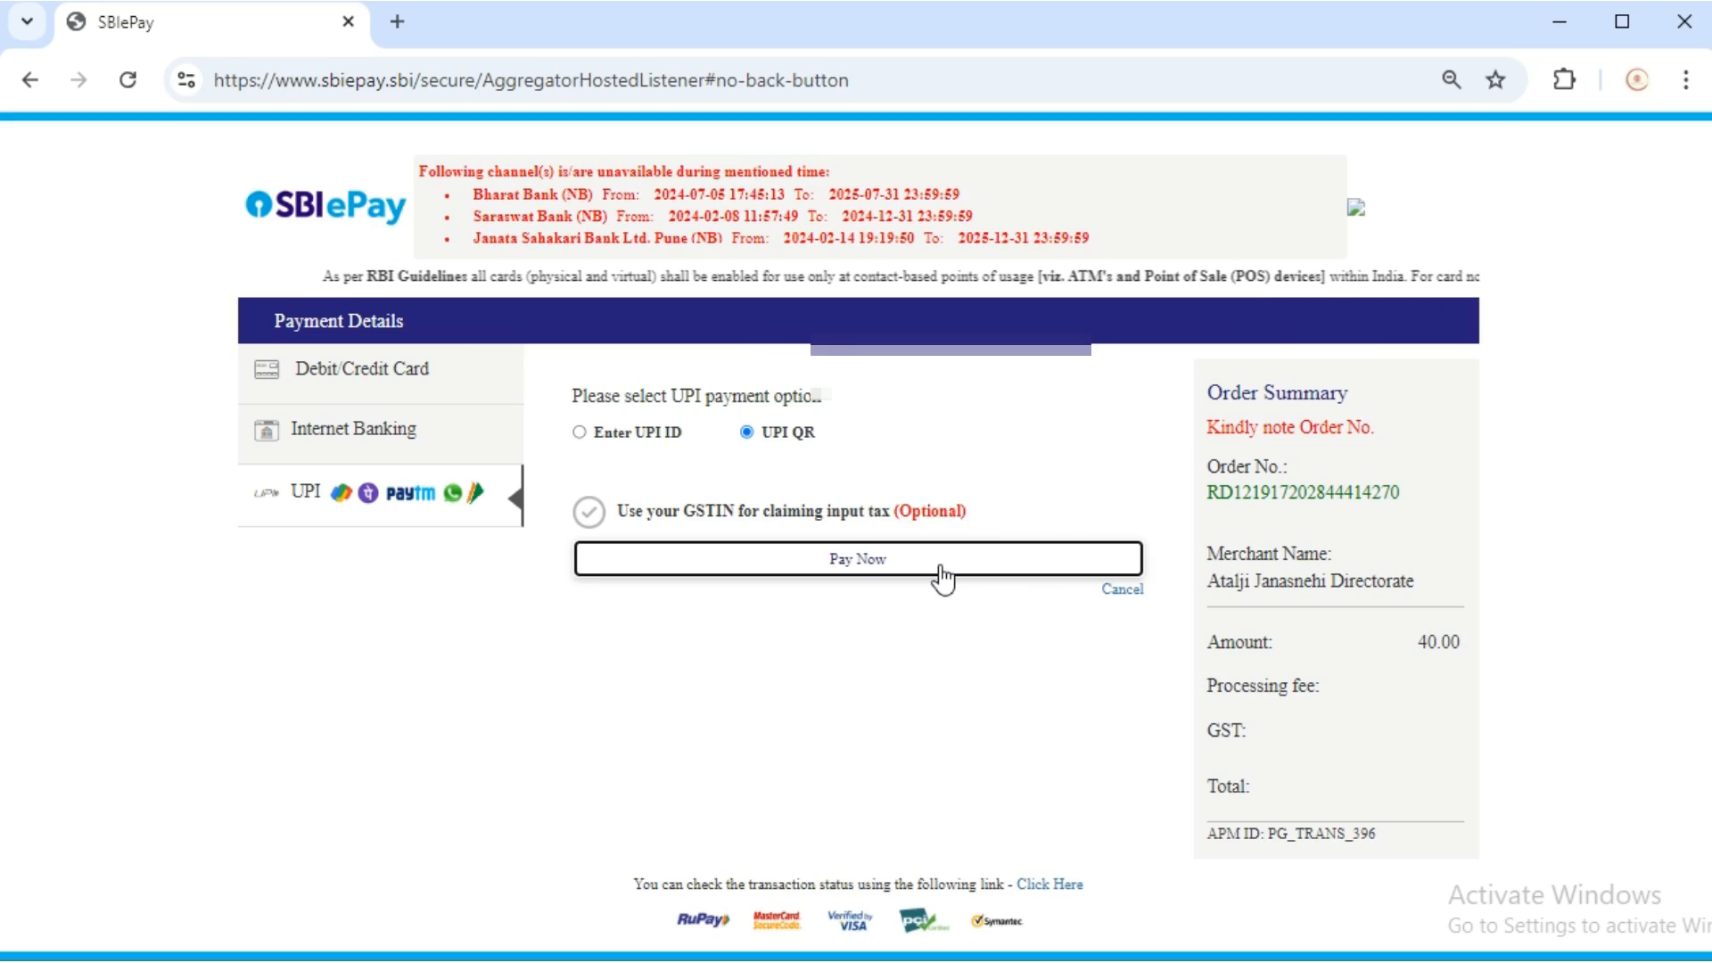